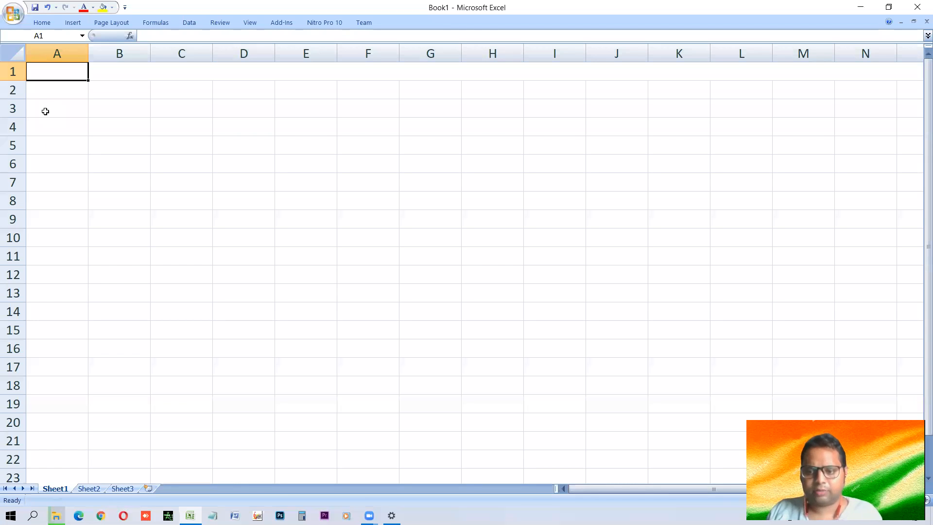
Enter the heading "Roll No" in cell A1
text(r)
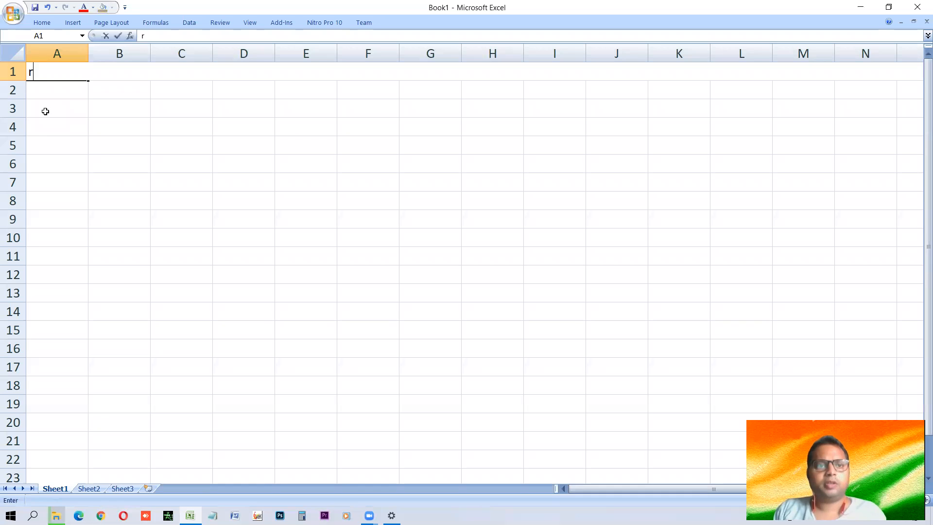
key(BackSpace)
text(rO)
key(BackSpace)
key(BackSpace)
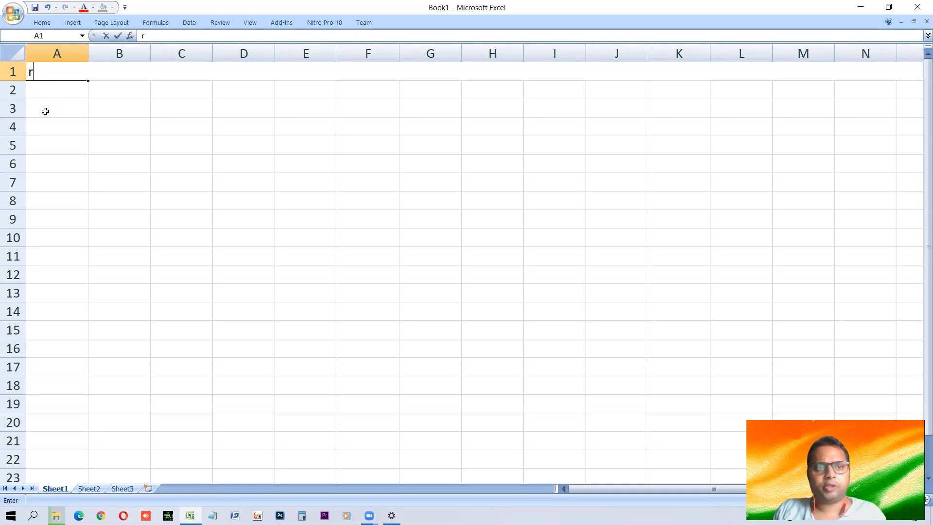
text(Roll No)
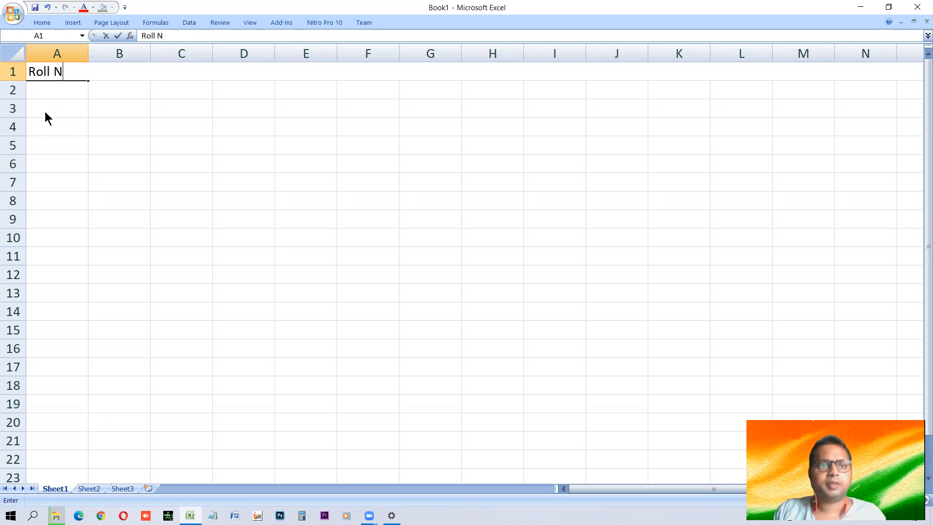
key(Return)
Fill A2:A13 with the roll number series 1 to 12
text(1)
key(ctrl+Return)
key(shift+Down)
key(shift+Down)
key(shift+Down)
key(shift+Down)
key(shift+Down)
key(shift+Down)
key(shift+Down)
key(shift+Down)
key(shift+Down)
key(shift+Down)
key(shift+Down)
key(shift+Down)
key(shift+Up)
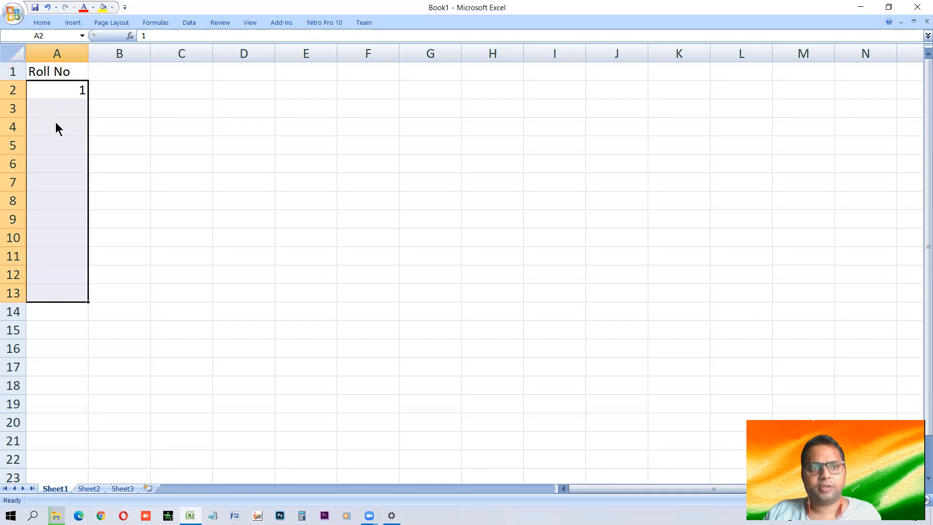
ctrl+scroll(55, 122, up, 2)
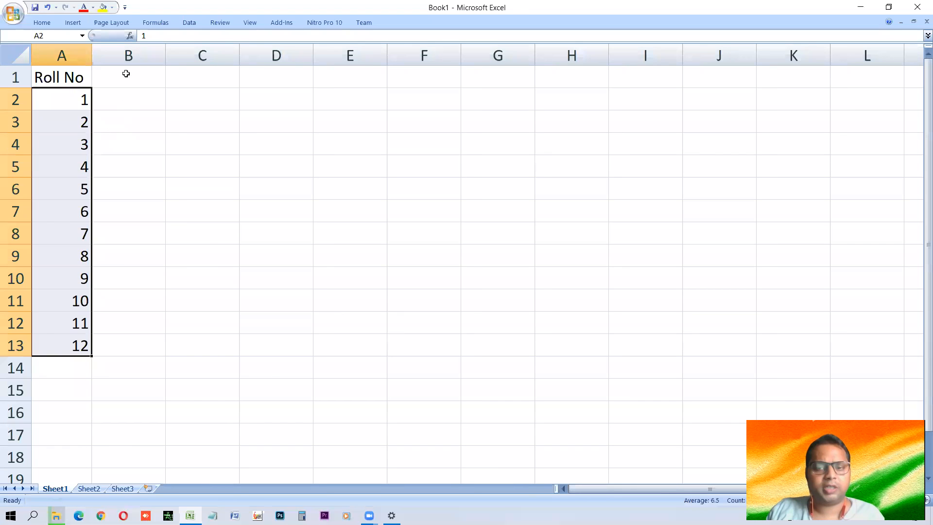
Enter the heading "Name" in cell B1
click(125, 73)
text(Nam)
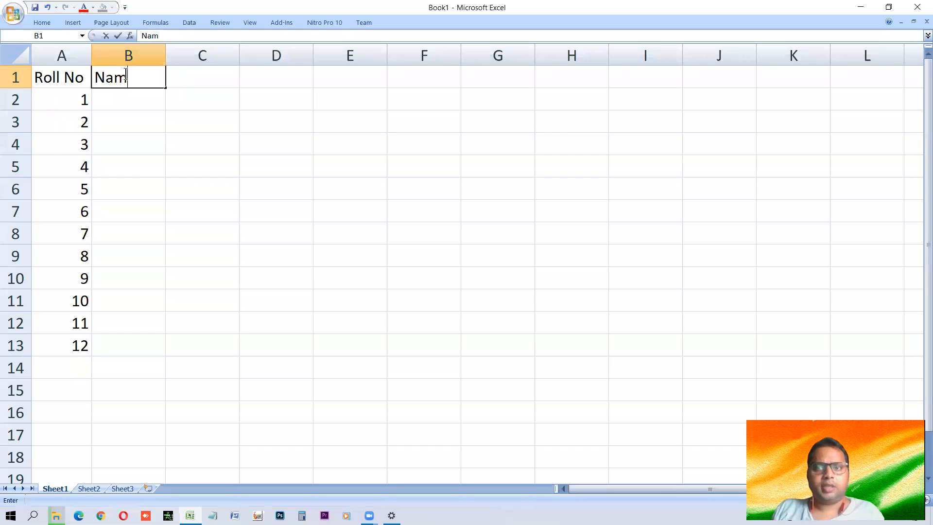
text(e)
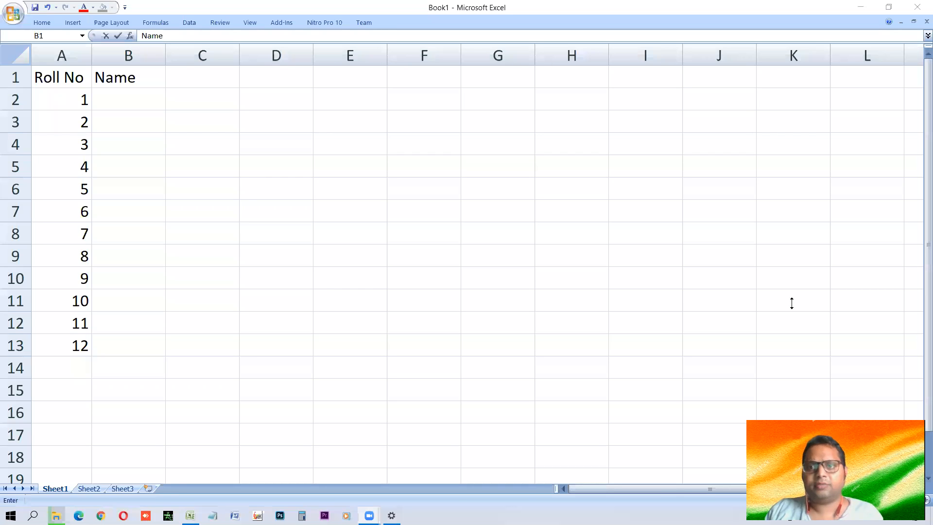
Enter the first five students' names in B2:B6, for roll numbers 1 to 5
click(126, 101)
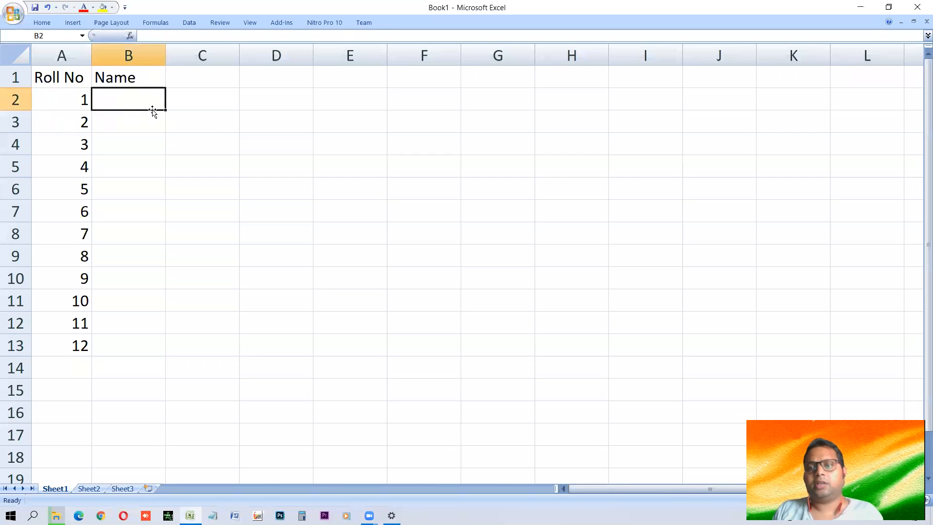
text(Astha)
key(Return)
text(Abhijeet)
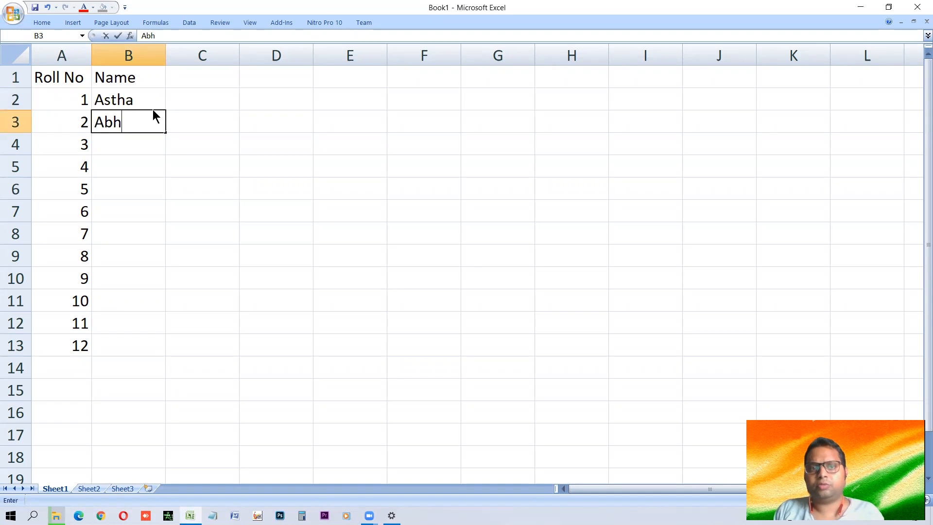
key(Return)
text(Angel)
key(Return)
text(Archit)
key(Return)
text(d)
key(BackSpace)
text(Divya)
key(Return)
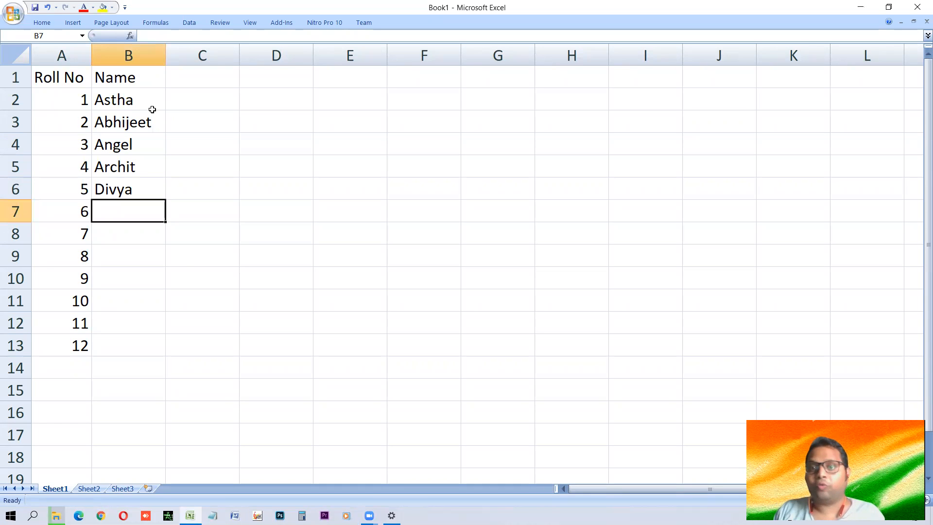
Enter the remaining seven students' names in B7:B13, for roll numbers 6 to 12
text(Harsh)
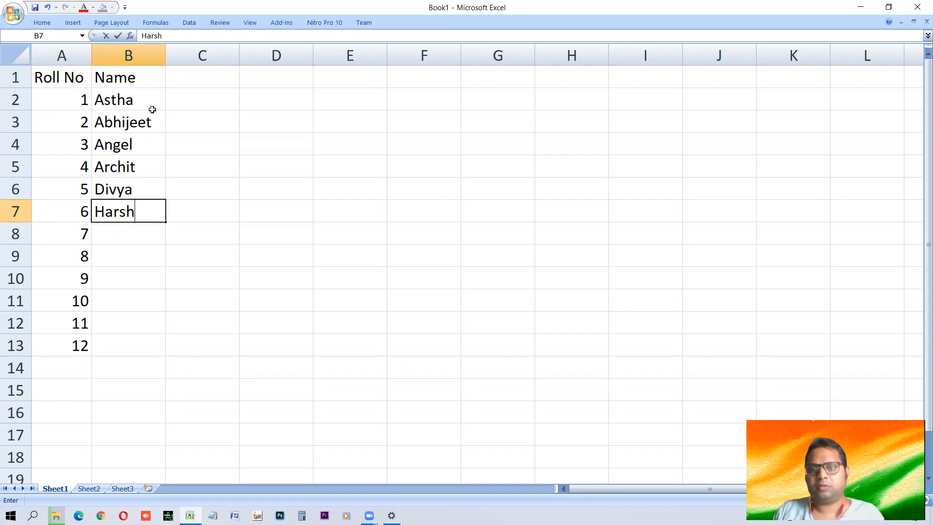
key(Return)
text(Piyush)
key(Return)
text(Sajiya)
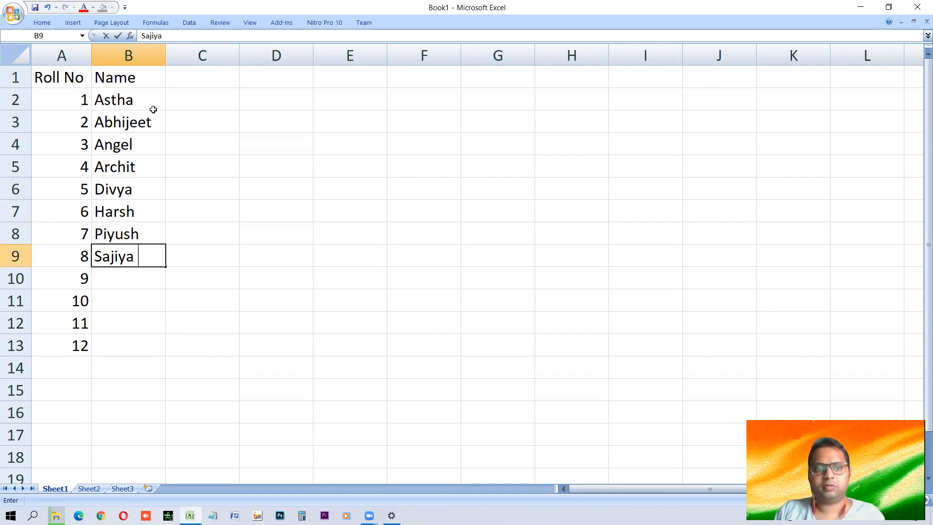
key(Return)
text(Shruti)
key(Return)
text(Aman)
key(Return)
text(Suman)
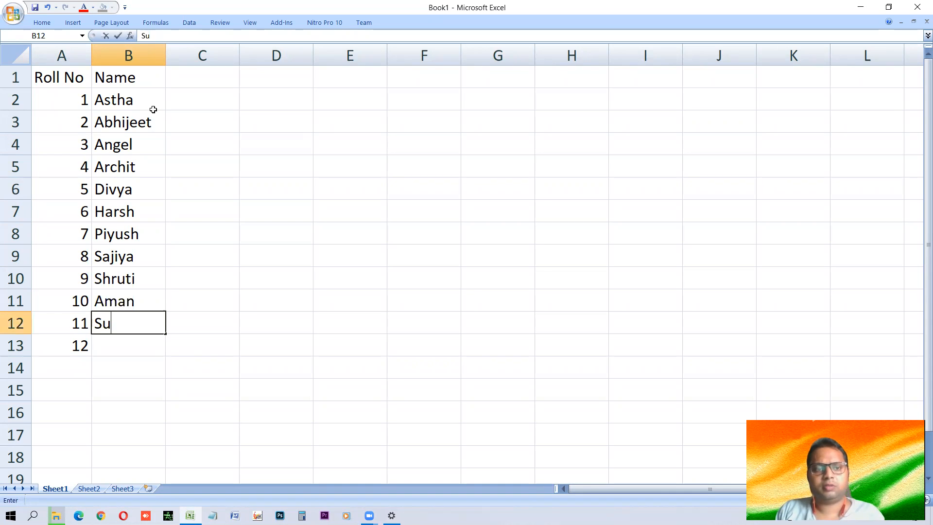
key(Return)
text(Vinod)
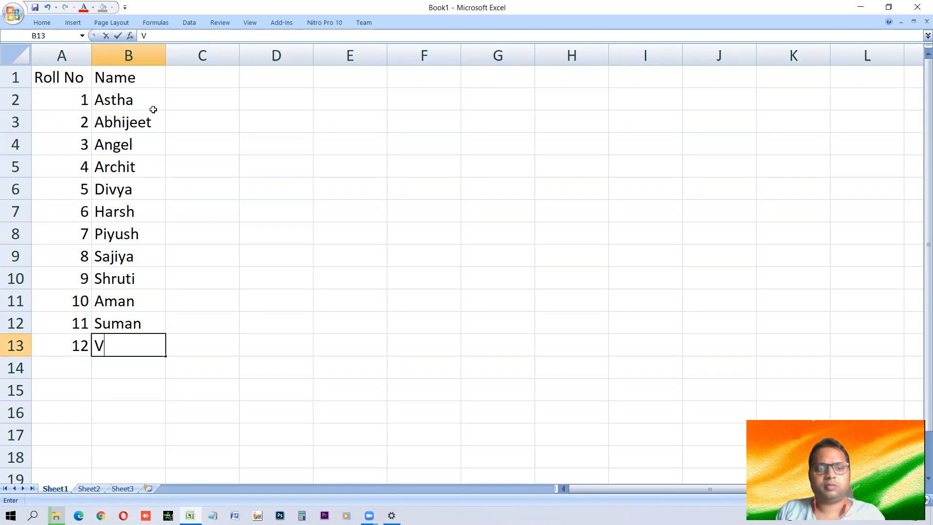
key(Return)
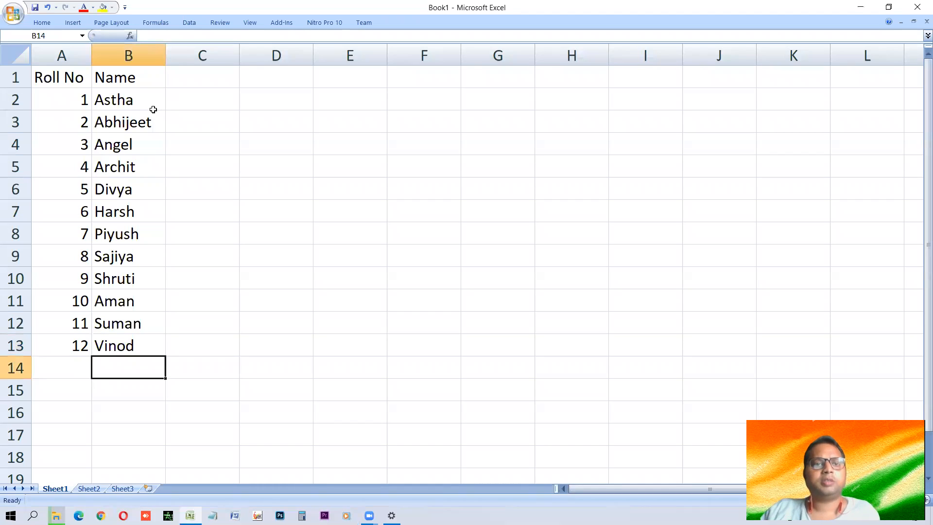
Enter the subject headings "Hin", "Eng" and "Maht" in C1:E1
click(173, 79)
text(Hind)
key(BackSpace)
key(Return)
key(Up)
key(Right)
text(Egn)
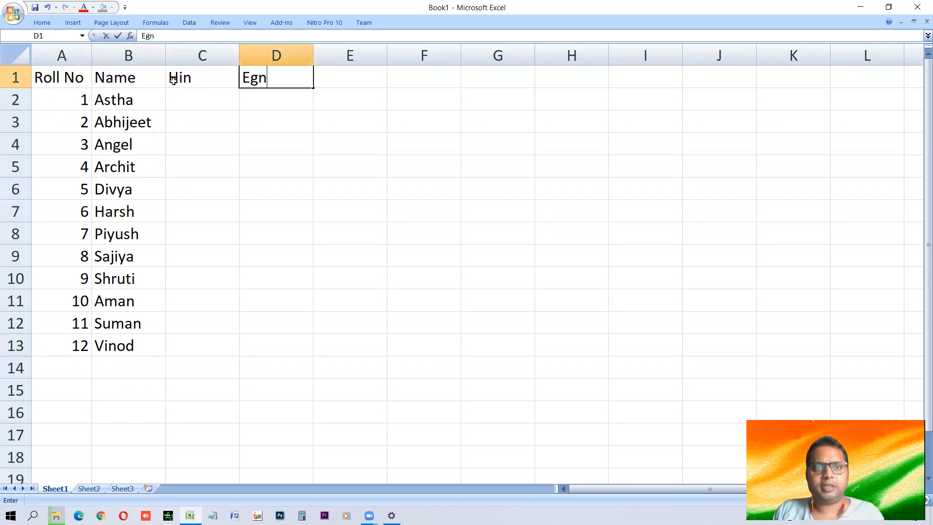
key(Tab)
key(Left)
text(Eng)
key(Tab)
text(Maht)
key(Return)
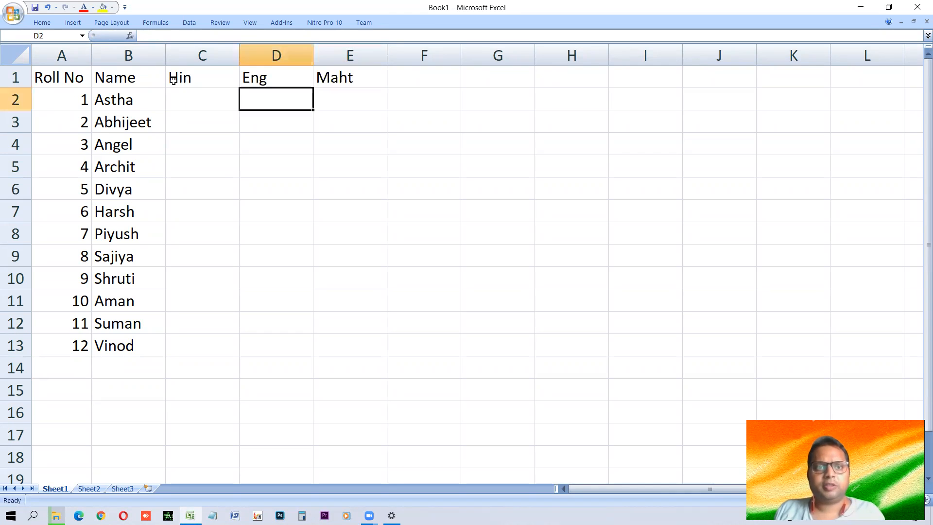
Enter the marks 78, 52, 639 and 98 in C2:C5 and go back to the 639 entry
key(Left)
text(78)
key(Return)
text(52)
key(Return)
text(639)
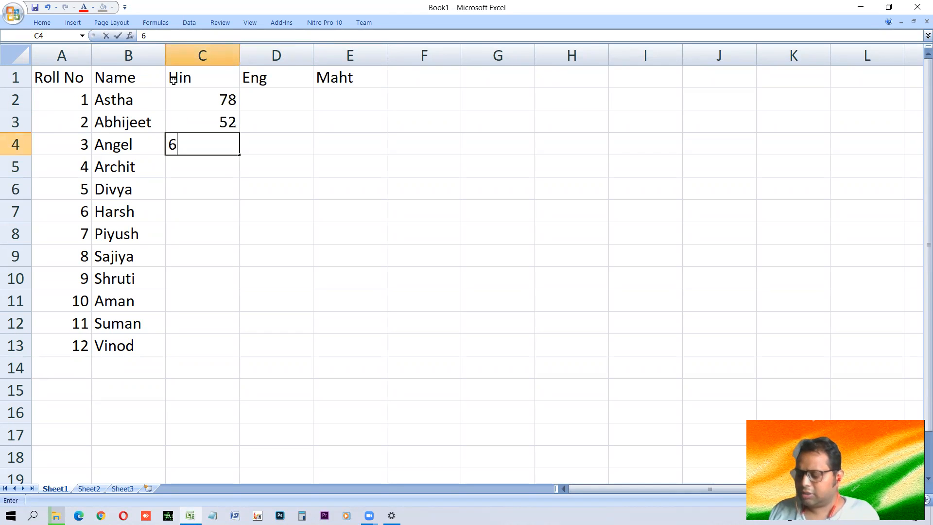
key(Return)
text(98)
key(Return)
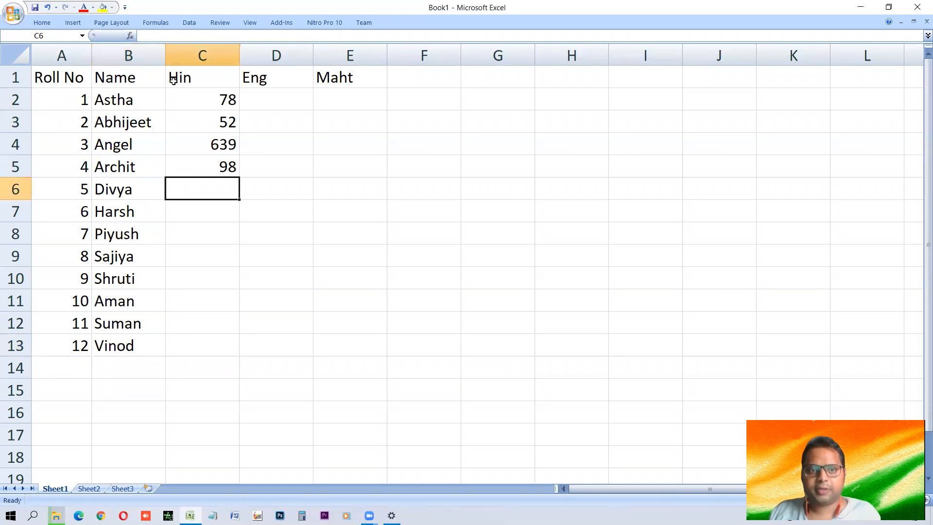
key(Up)
key(Up)
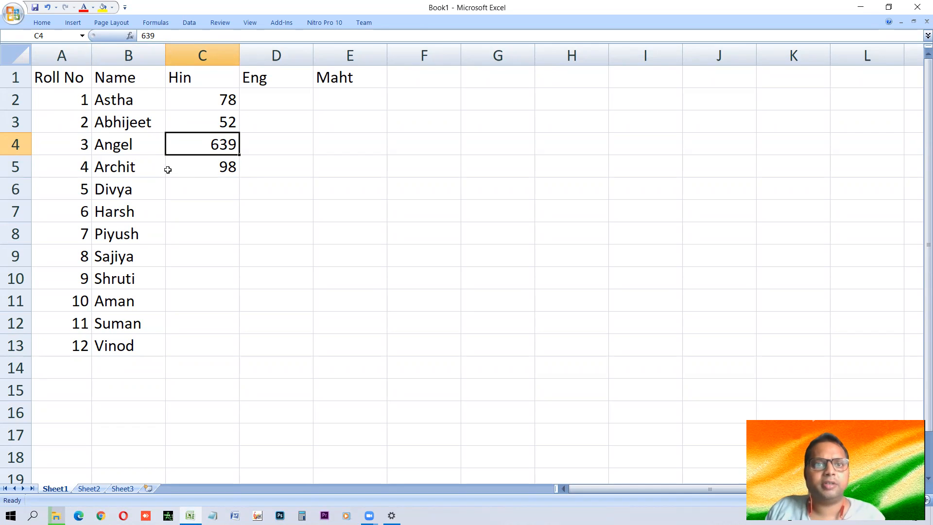
Add a data validation input message titled "Ready" with the text "Enter Marks" to the marks range C2:E13
click(191, 23)
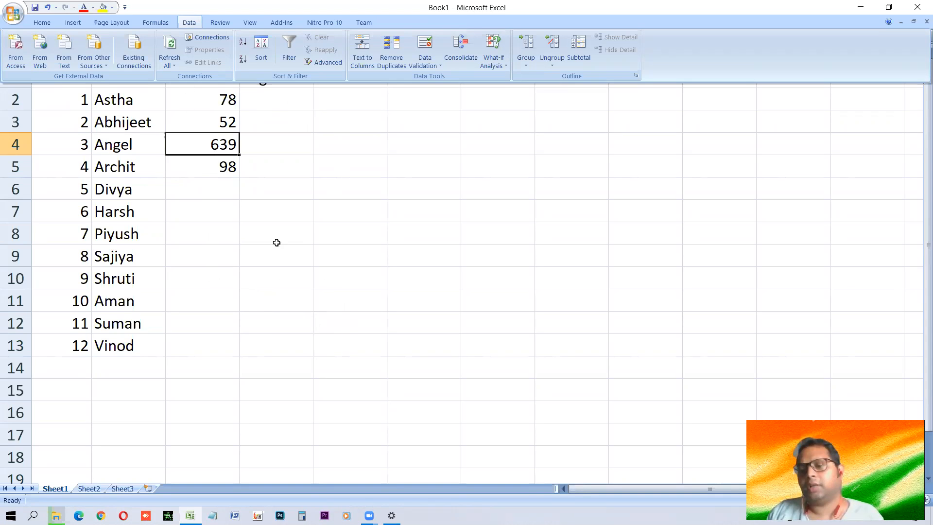
drag(202, 100, 350, 345)
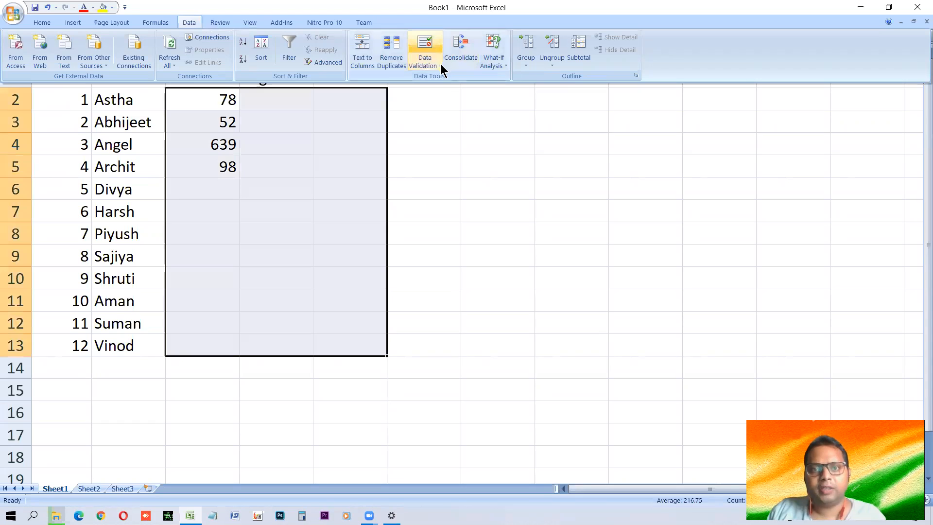
click(440, 68)
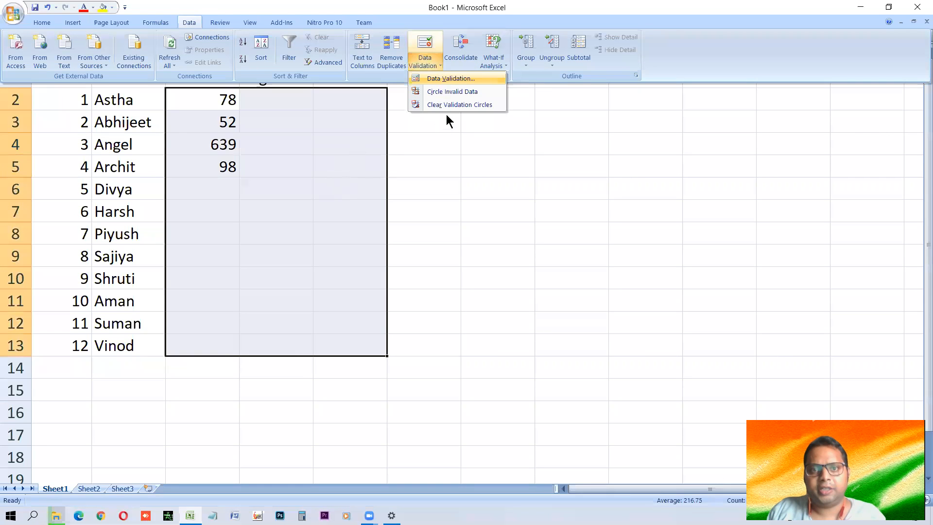
key(Return)
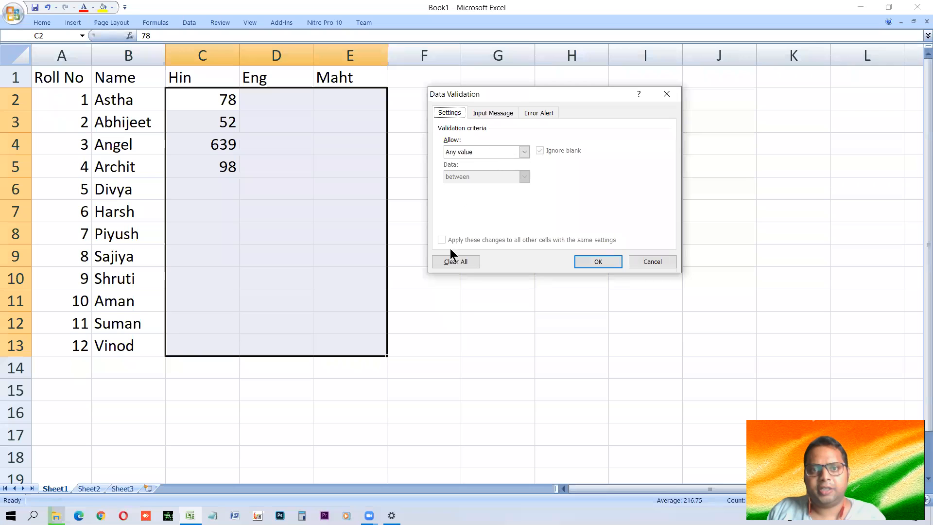
click(489, 114)
click(479, 168)
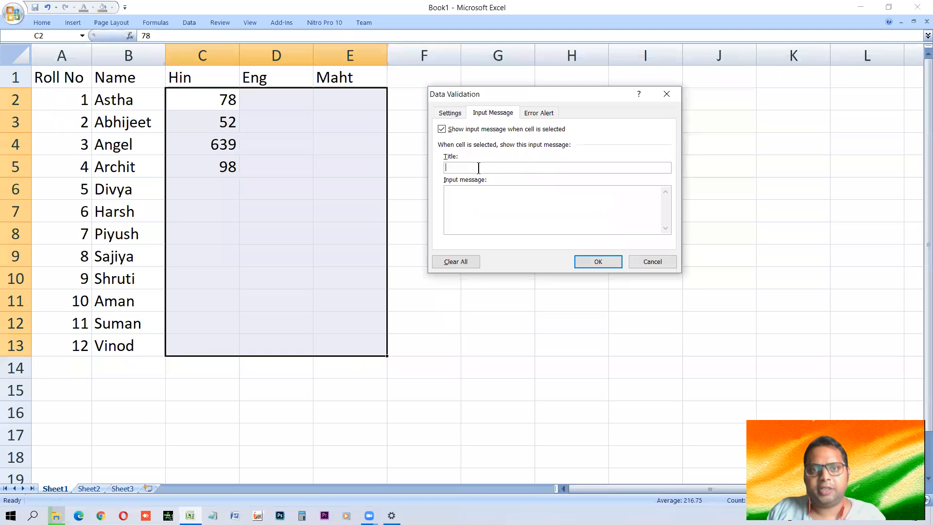
text(REad)
key(BackSpace)
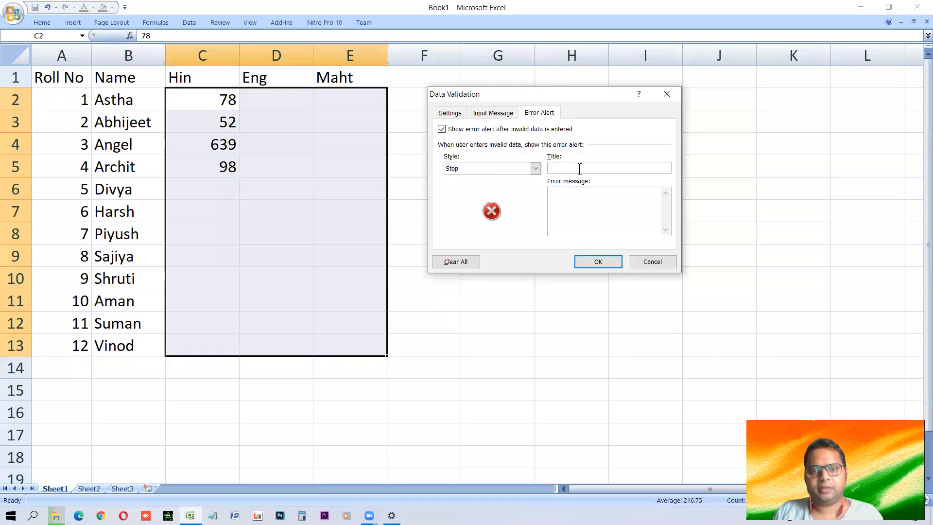
Set the Stop-style error alert to the title "Error" and message "please enter valid marks", and apply the validation
text(Error)
click(568, 196)
text(please enter valid mar)
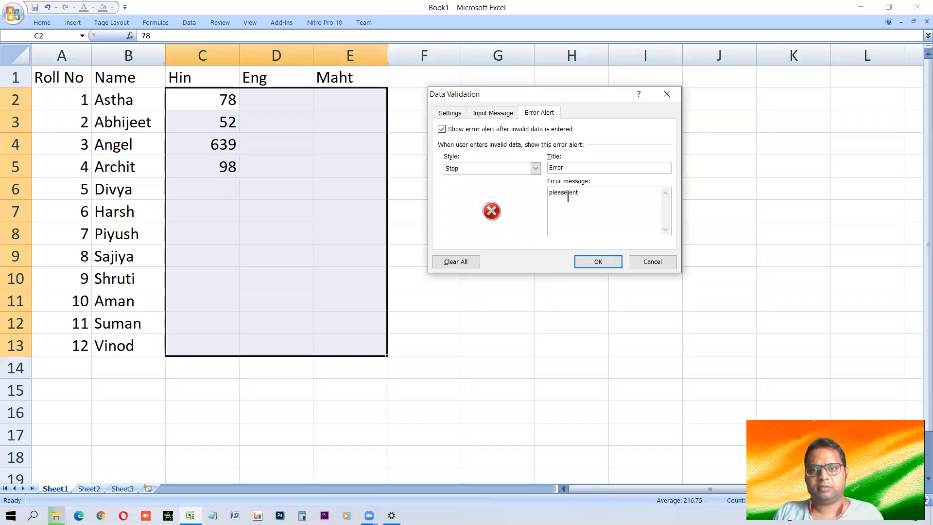
text(ks)
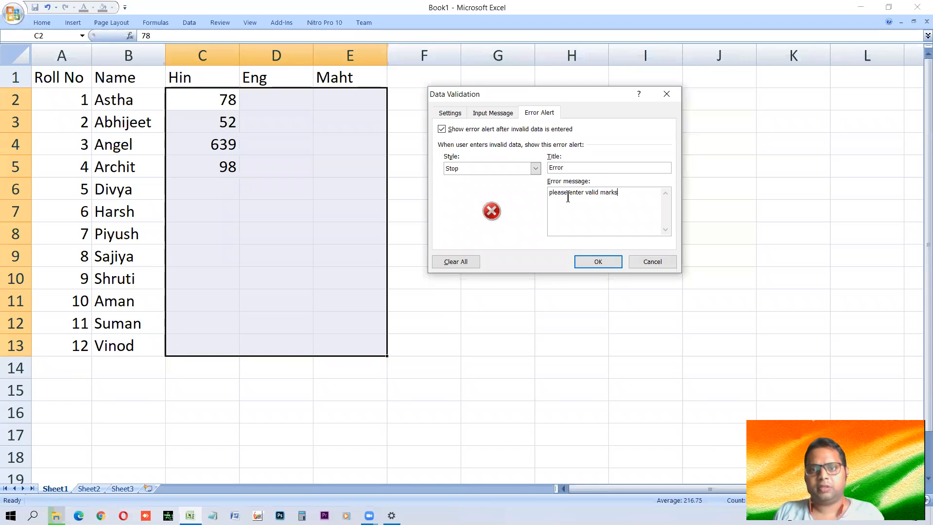
click(582, 261)
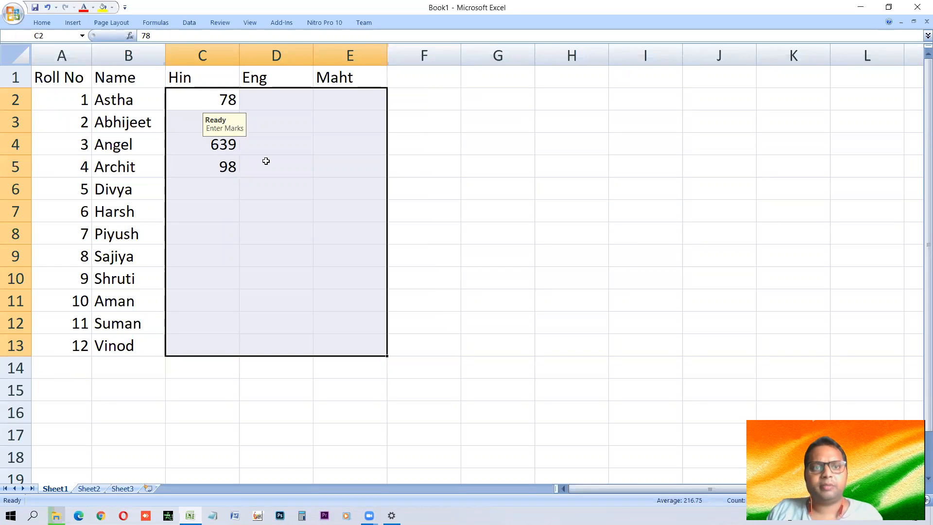
Select several cells inside the marks range and one outside it to check where the input message appears
click(306, 210)
click(260, 247)
click(224, 275)
click(212, 326)
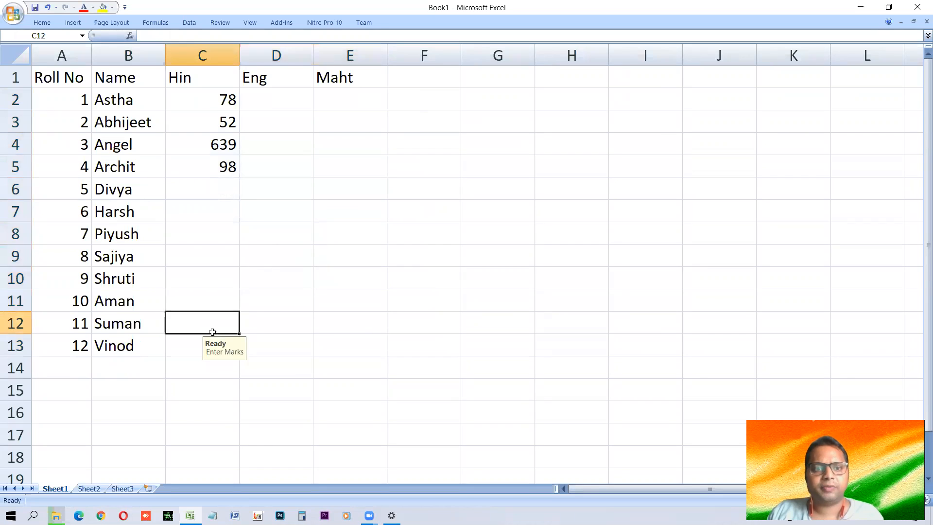
click(262, 343)
click(330, 335)
click(552, 328)
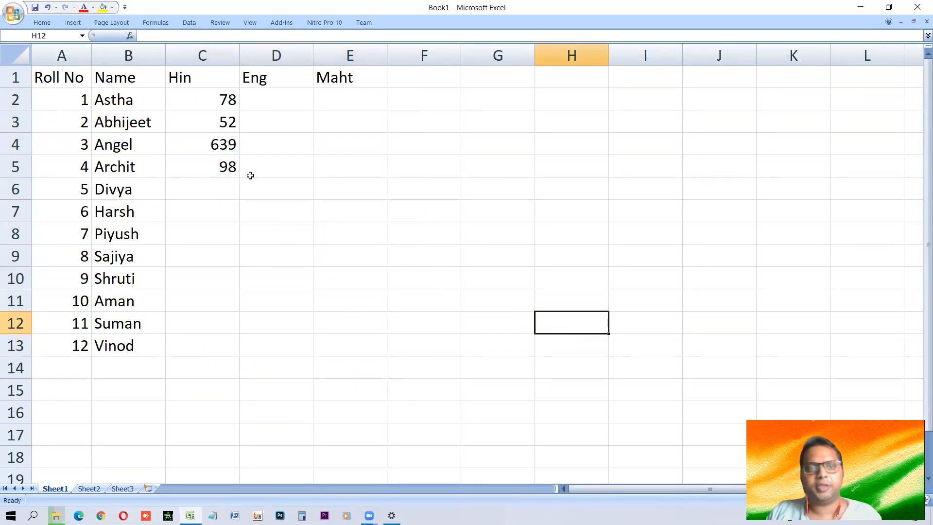
Set the Hin marks in C4 and C5 to 85 and 98
click(220, 144)
text(85)
key(Return)
text(98)
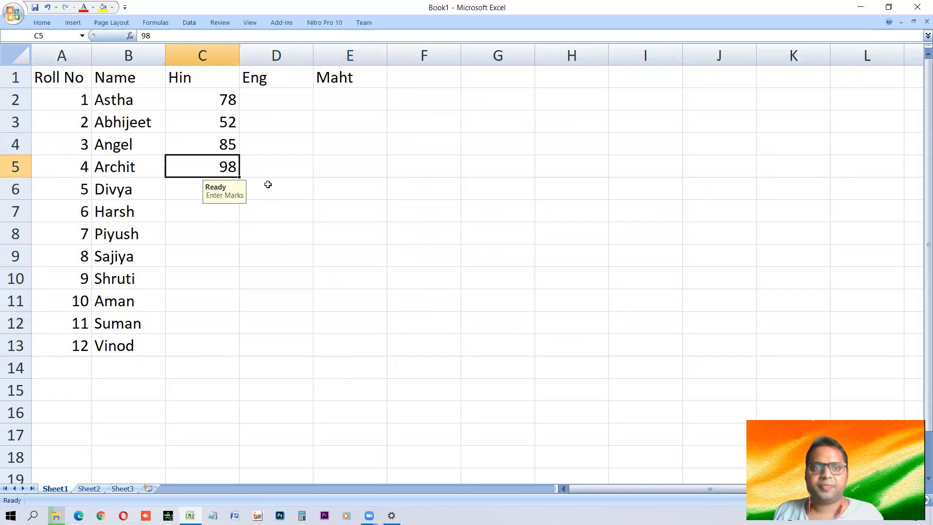
key(Return)
Try to enter the invalid mark 965 in C6 to test the validation, and choose to retry
text(965)
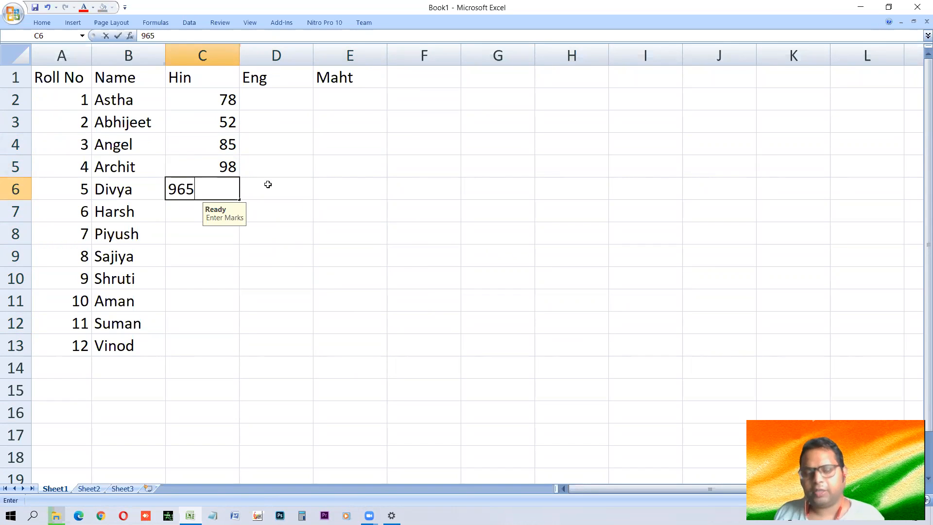
key(Return)
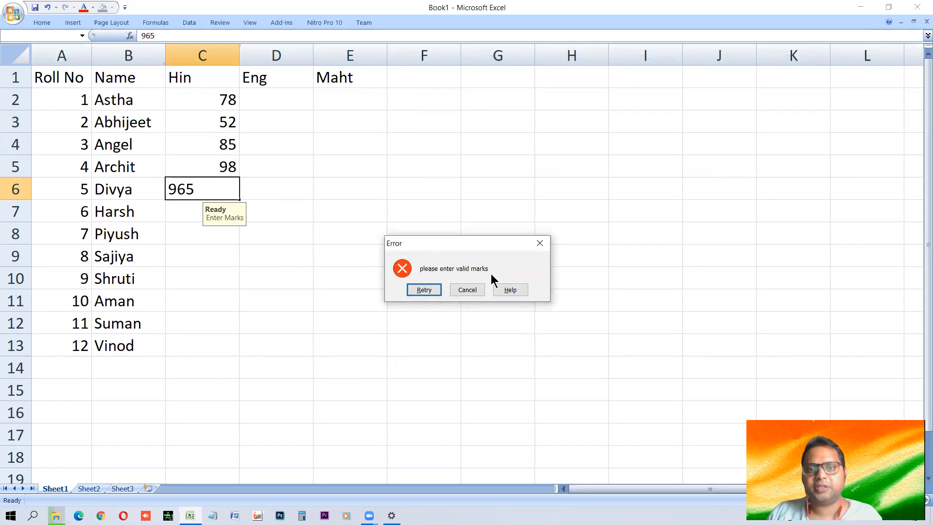
click(426, 290)
Set the Hin marks in C6 to C9 to 96, 35, 12 and 89
text(35)
key(Return)
text(12)
key(Return)
text(8)
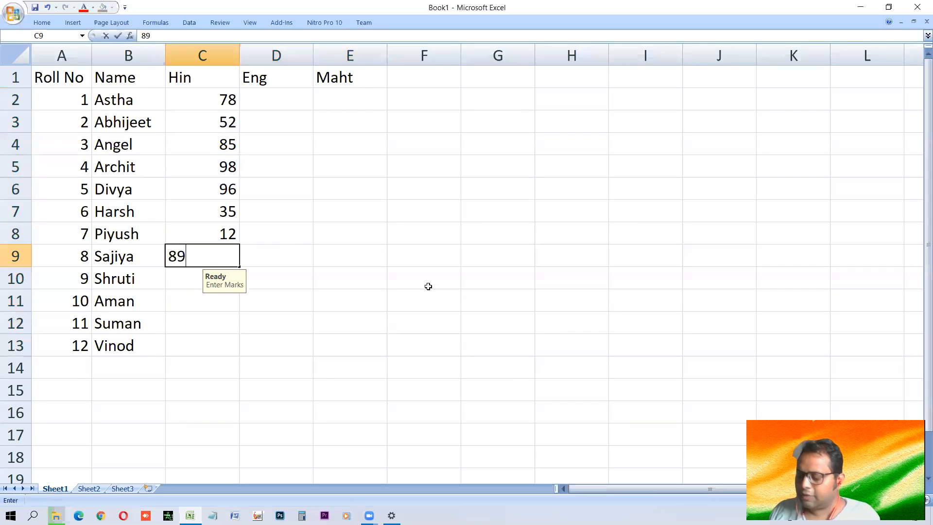
text(9)
key(Return)
Test the validation with the invalid mark 632 in C10, and retry with 45
text(632)
key(Return)
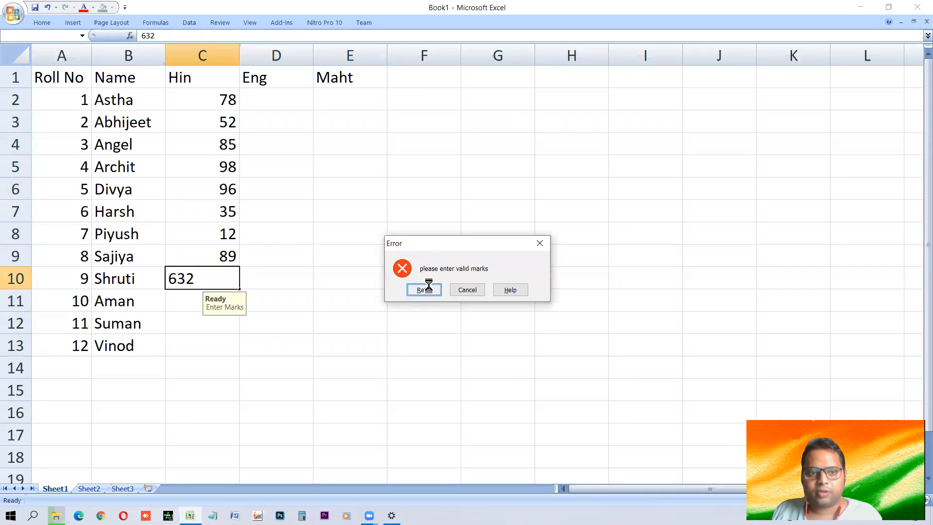
click(428, 287)
text(45)
key(Return)
Set the remaining Hin marks in C11 to C13 to 63, 47 and 87
text(63)
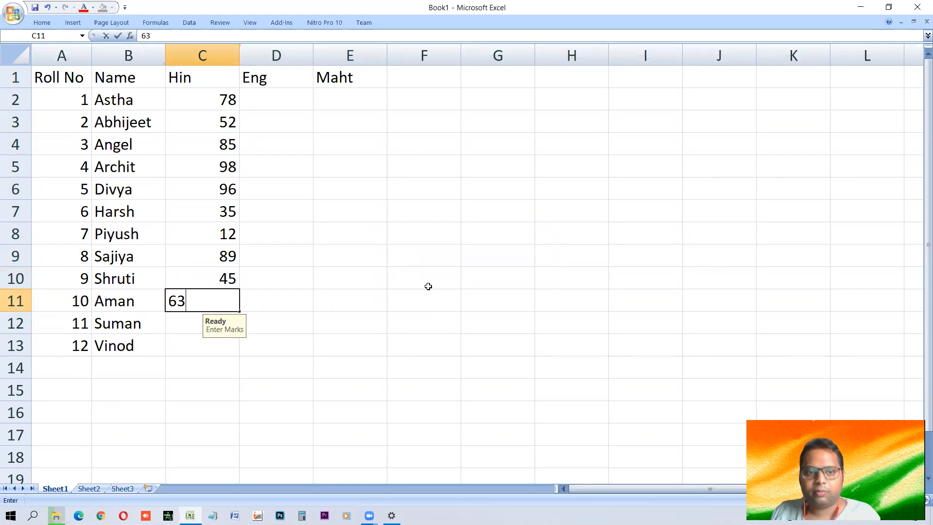
key(Return)
text(47)
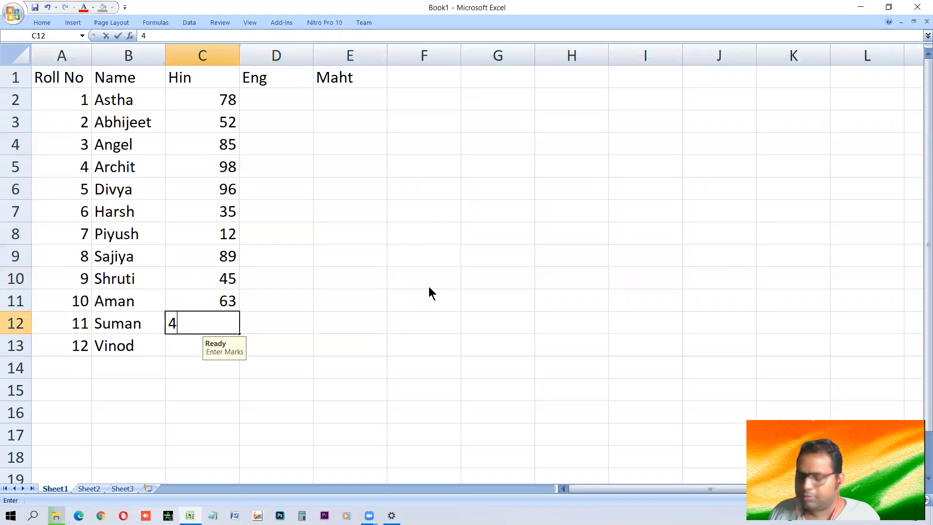
key(Return)
text(87)
key(Return)
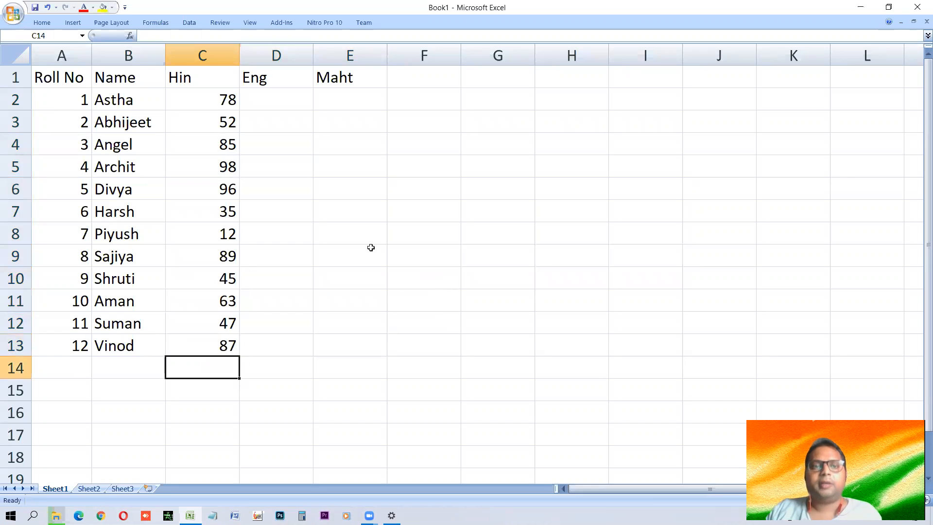
Copy the Hin marks C6:C13 into the Eng column starting at D2
drag(233, 194, 225, 348)
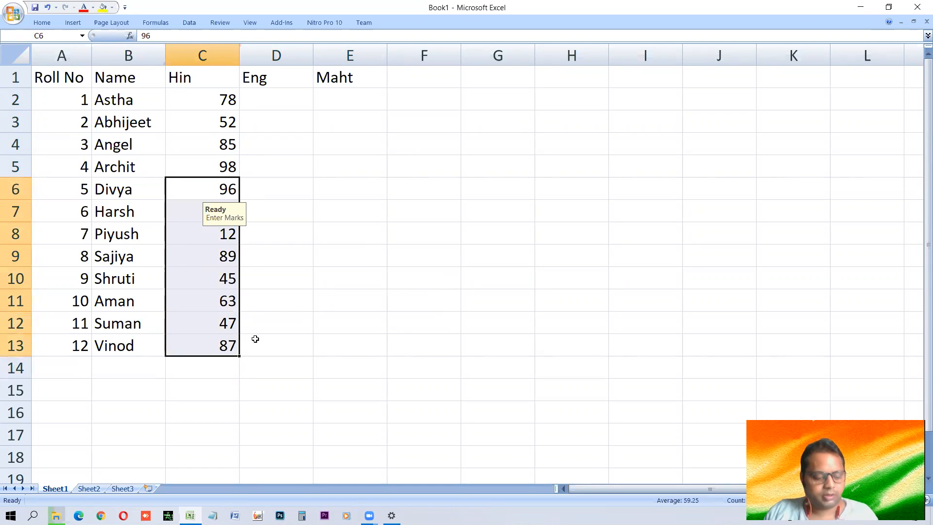
key(ctrl+c)
click(276, 99)
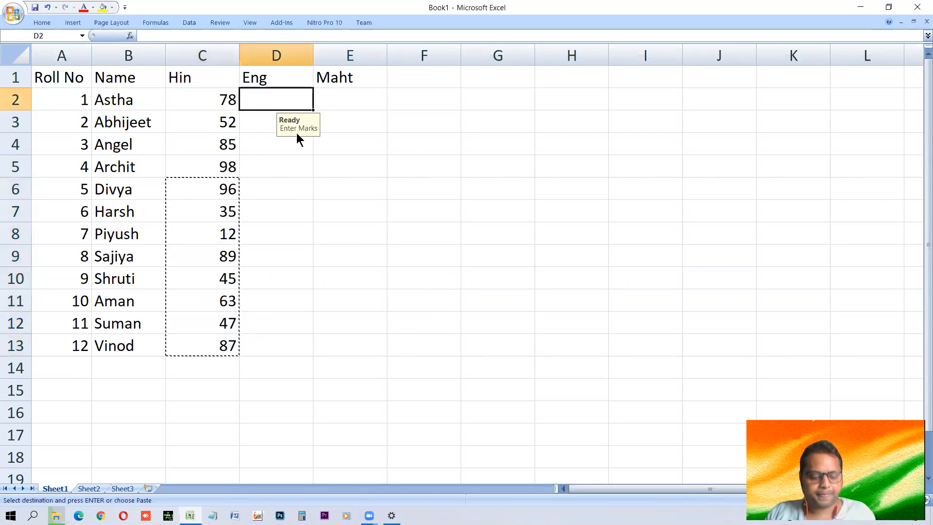
key(ctrl+v)
Copy the Hin marks C3:C6 into the empty Eng cells starting at D10
drag(221, 124, 223, 191)
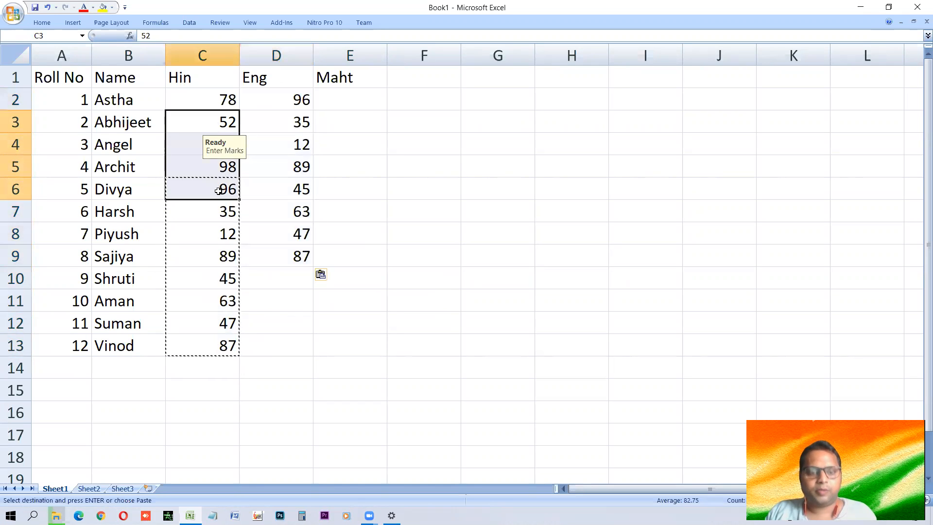
key(ctrl+c)
click(278, 278)
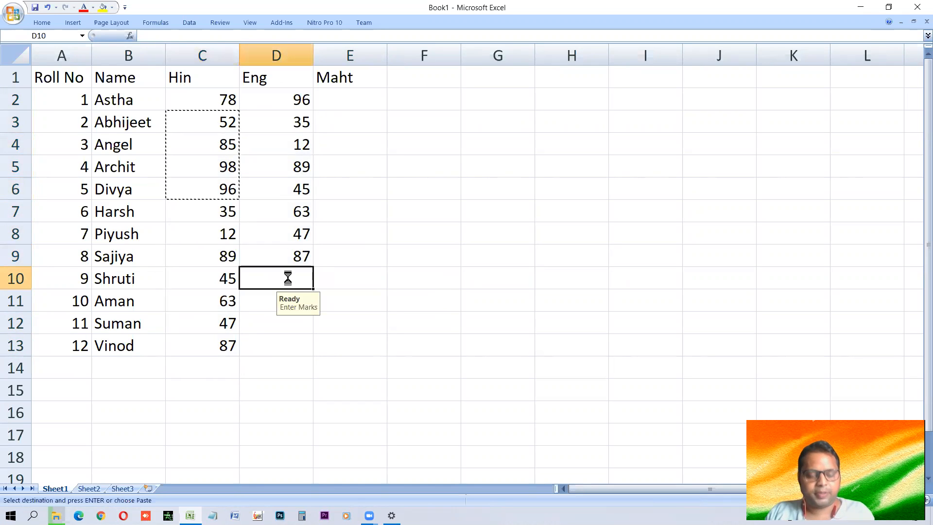
key(ctrl+v)
Copy the Hin marks C4:C10 into the Maht column starting at E2
click(225, 164)
drag(222, 146, 229, 278)
key(ctrl+c)
click(329, 100)
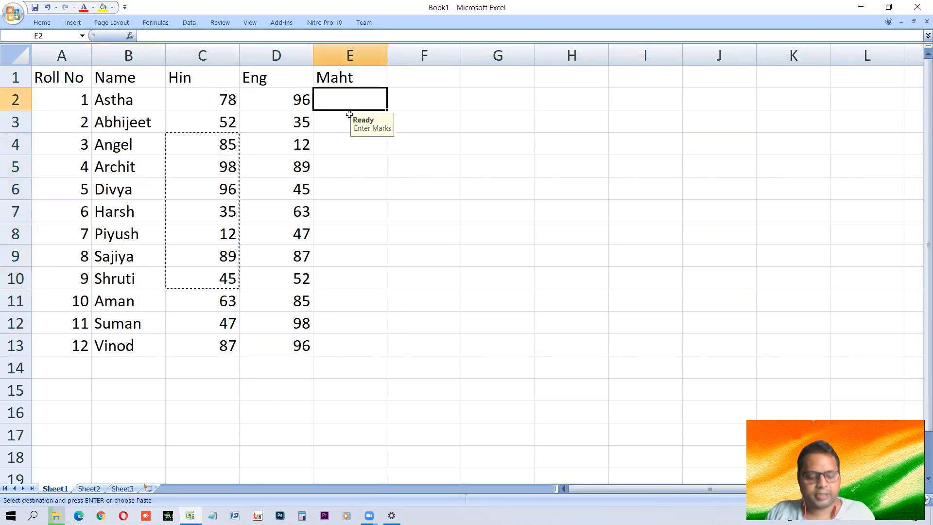
key(ctrl+v)
Set the remaining Maht marks in E9 to E13 to 78, 63, 98, 21 and 41
click(360, 258)
text(78)
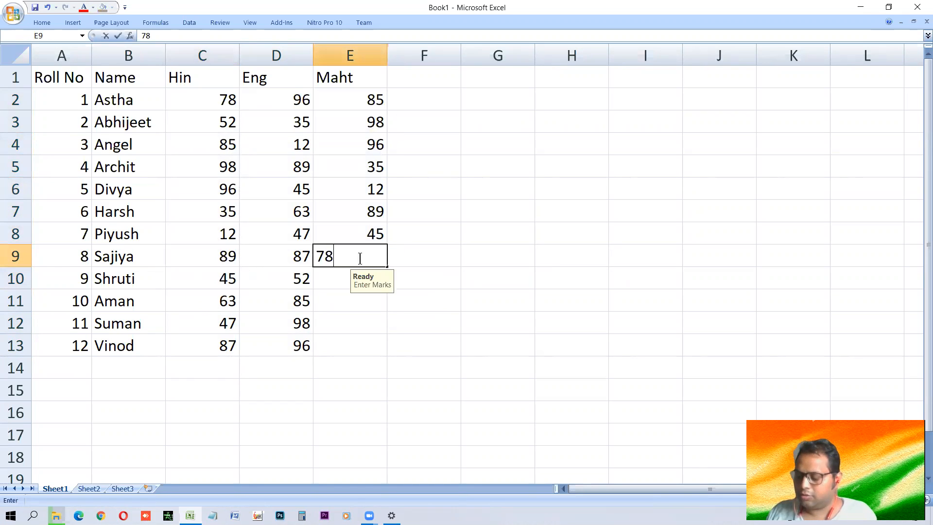
key(Return)
text(63)
key(Return)
text(98)
key(Return)
text(21)
key(Return)
text(41)
key(Return)
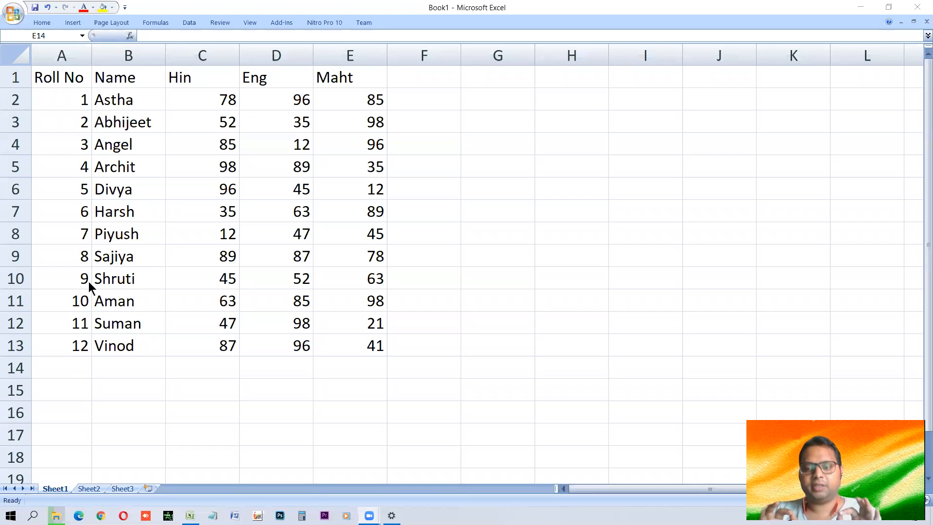
Add the column header "Total" in F1, after the Maht column
click(427, 74)
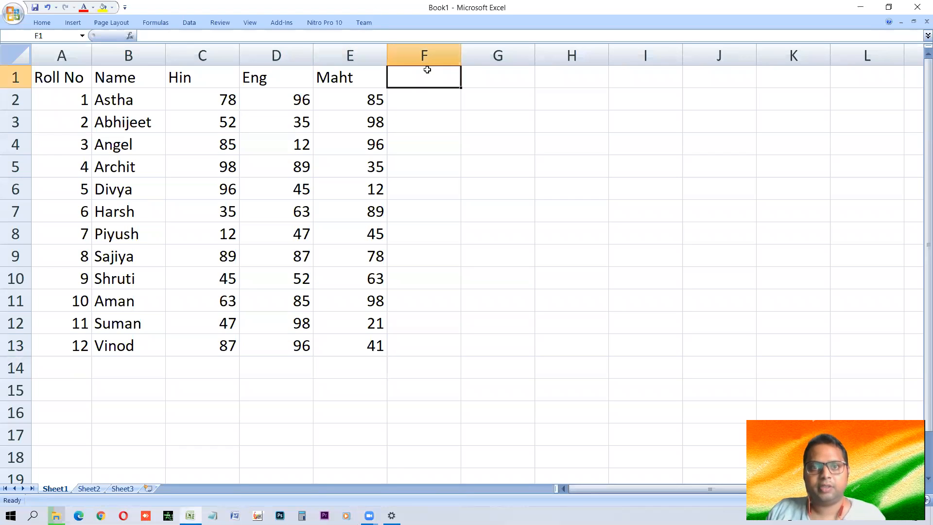
text(Total)
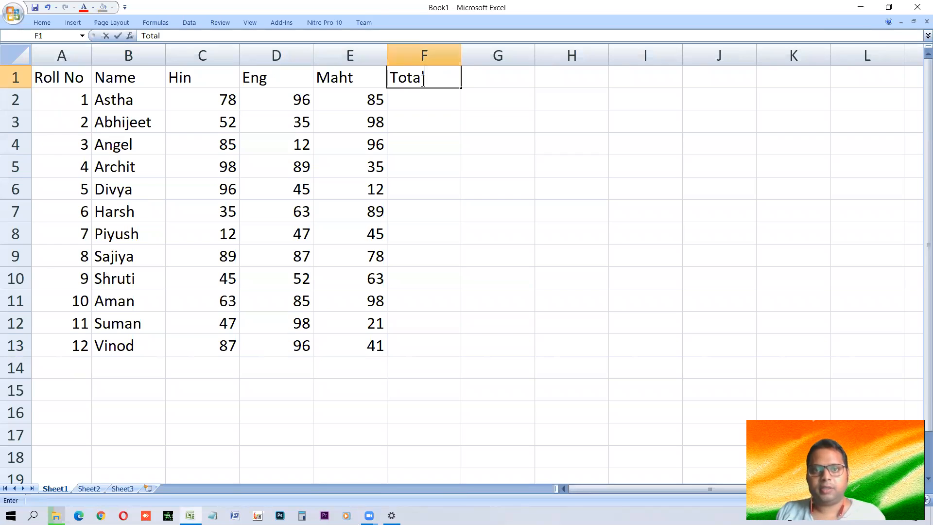
key(Return)
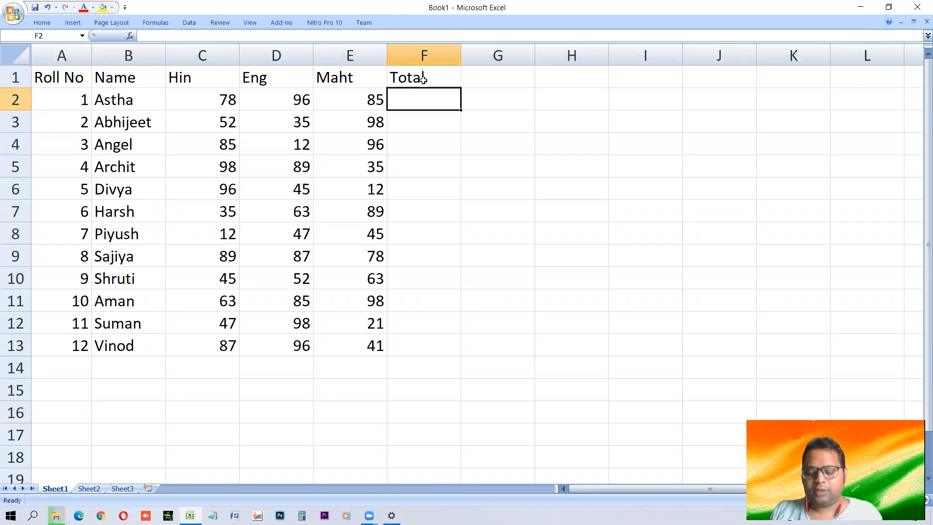
text(=)
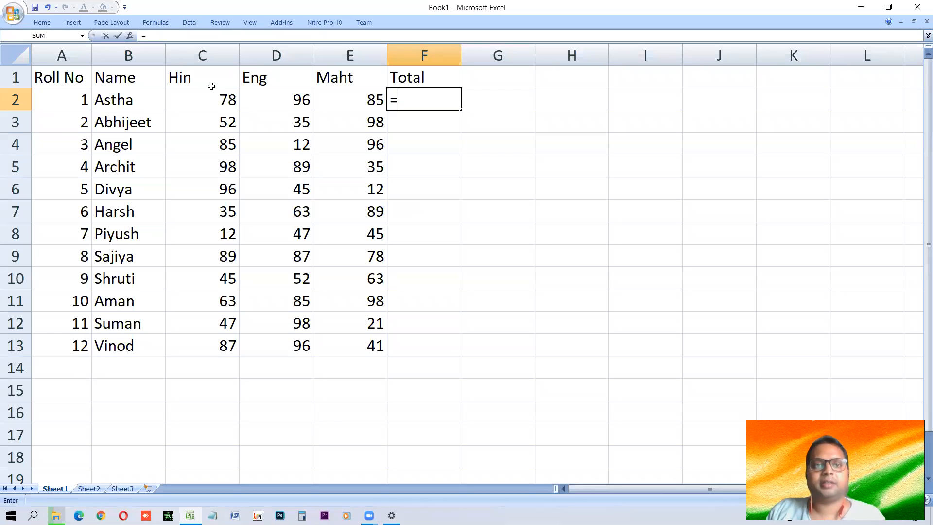
key(Escape)
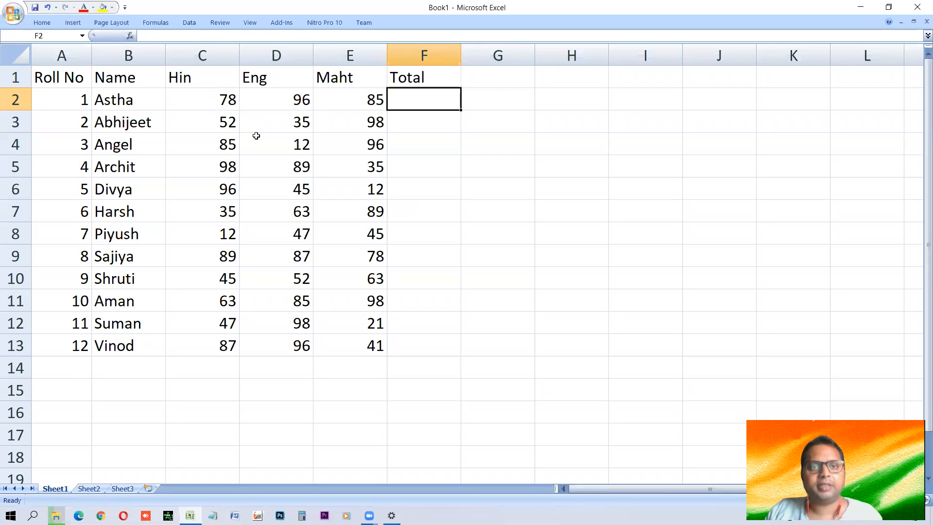
Select several marks cells in the Hin and Eng columns to examine the input message beside them
click(210, 97)
click(286, 101)
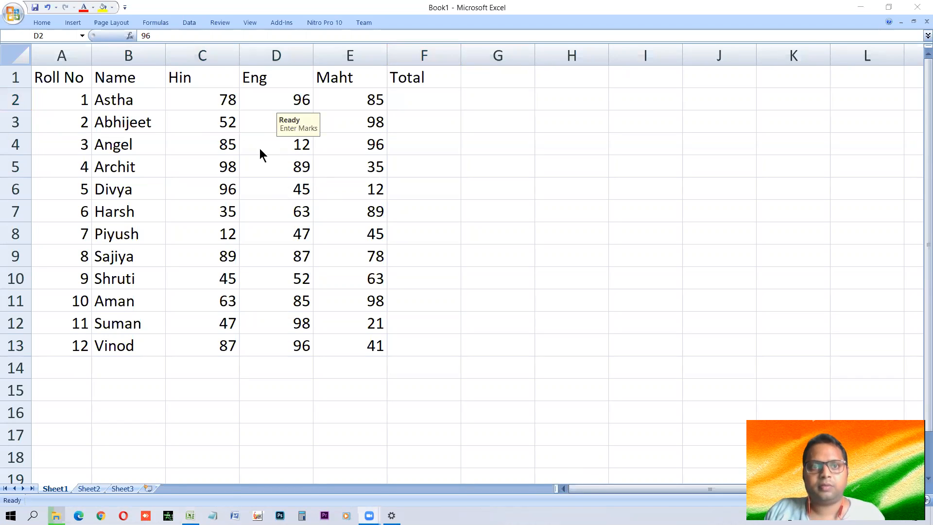
click(224, 99)
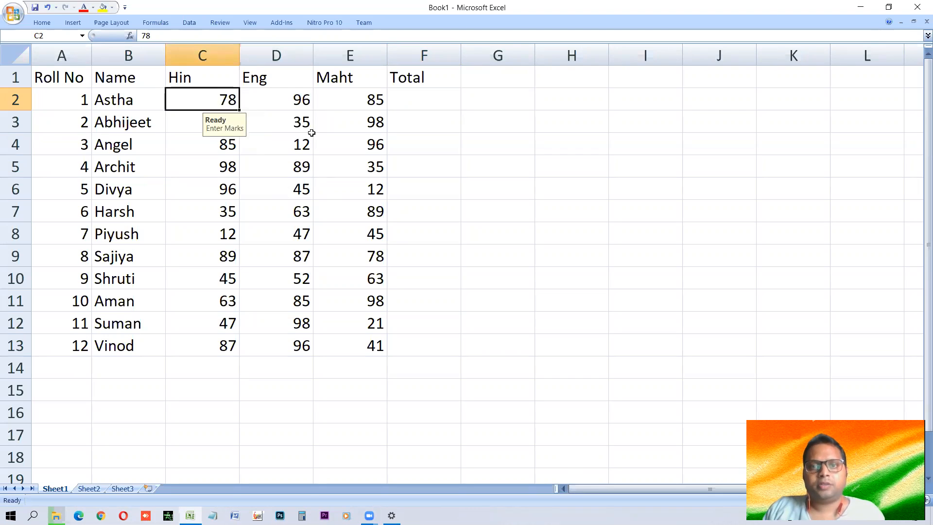
click(213, 104)
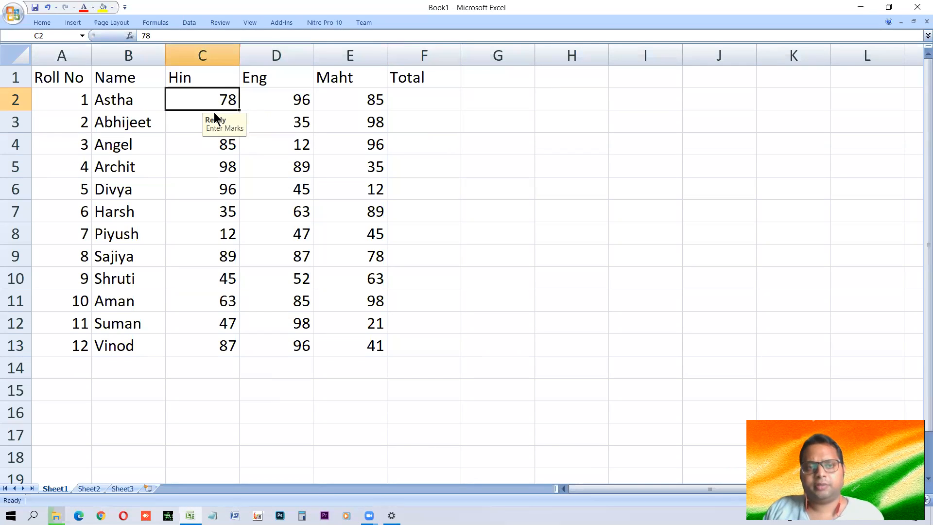
click(280, 103)
key(Right)
click(228, 145)
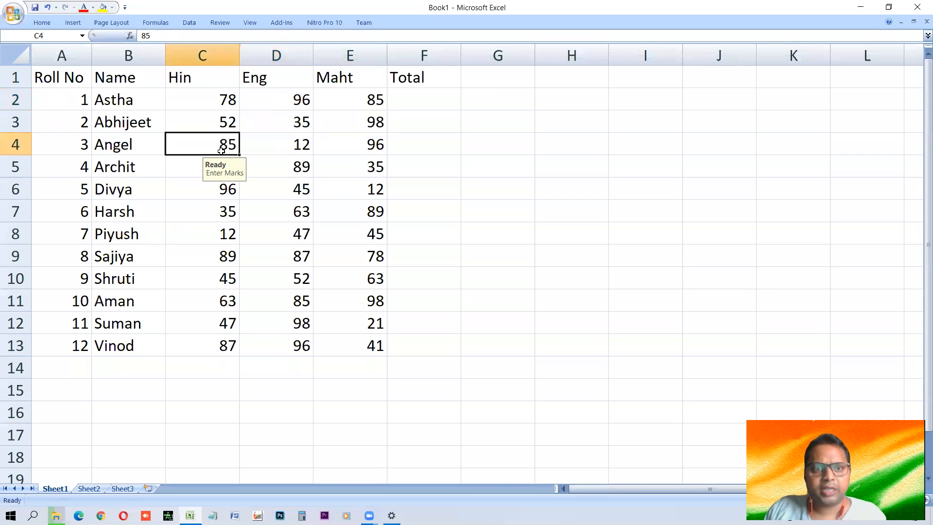
click(222, 189)
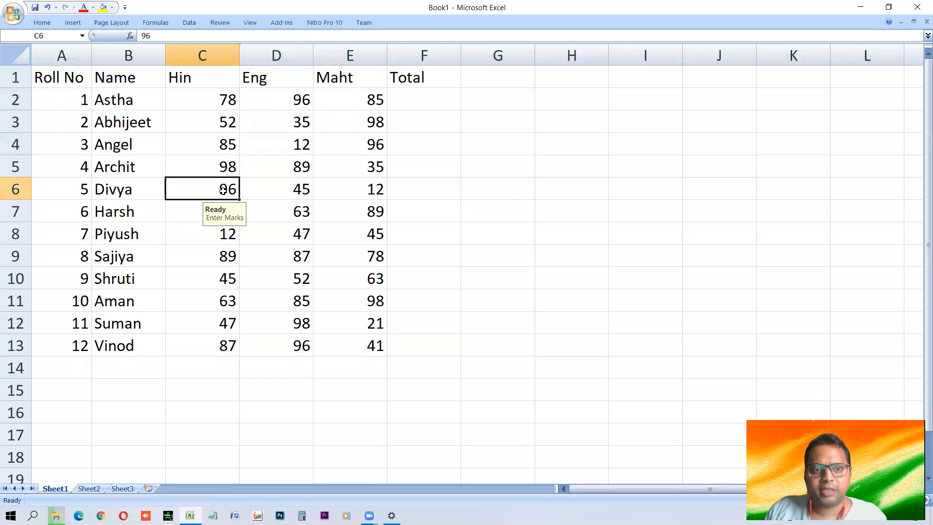
Test the validation with the invalid mark 789 in E12, and retry with 78
click(367, 326)
text(789)
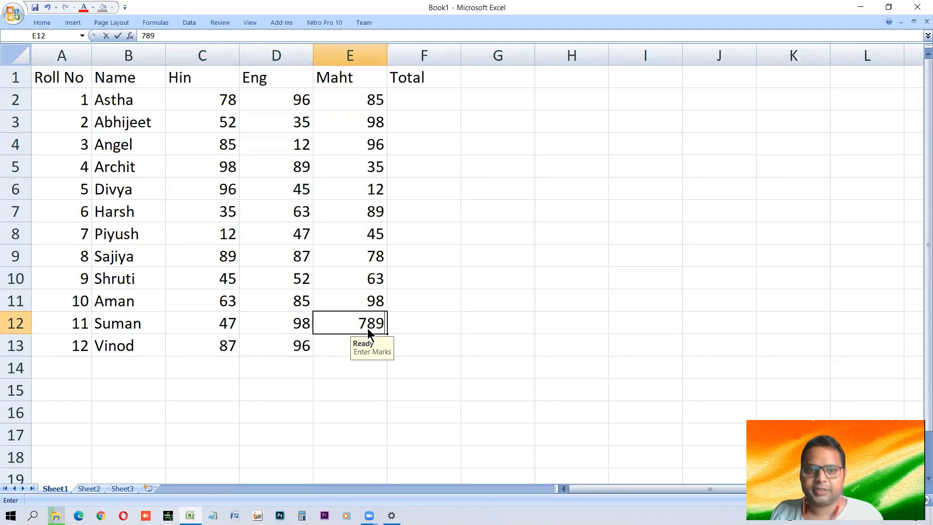
key(Return)
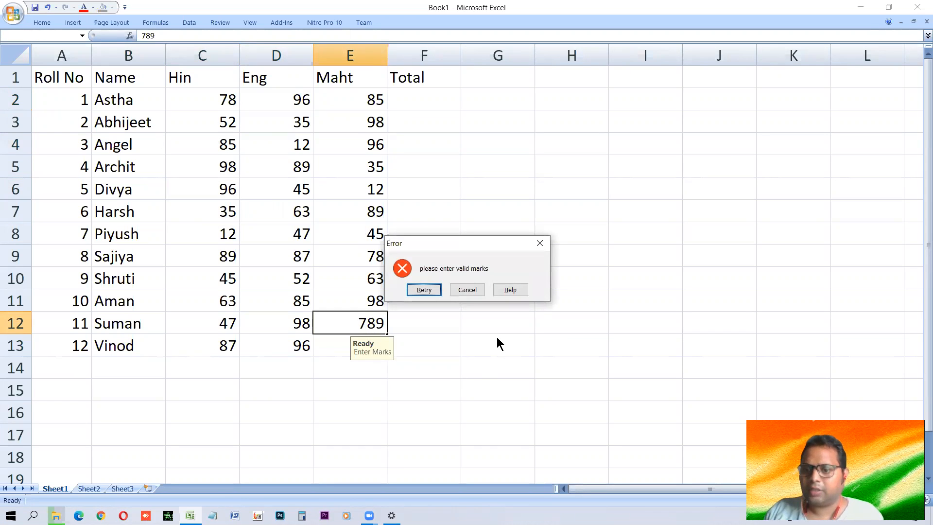
click(423, 289)
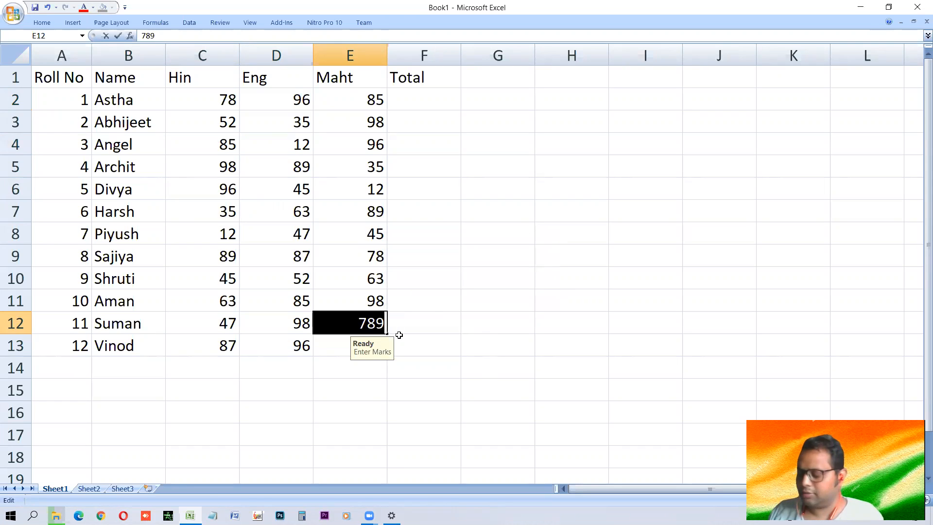
text(78)
key(Return)
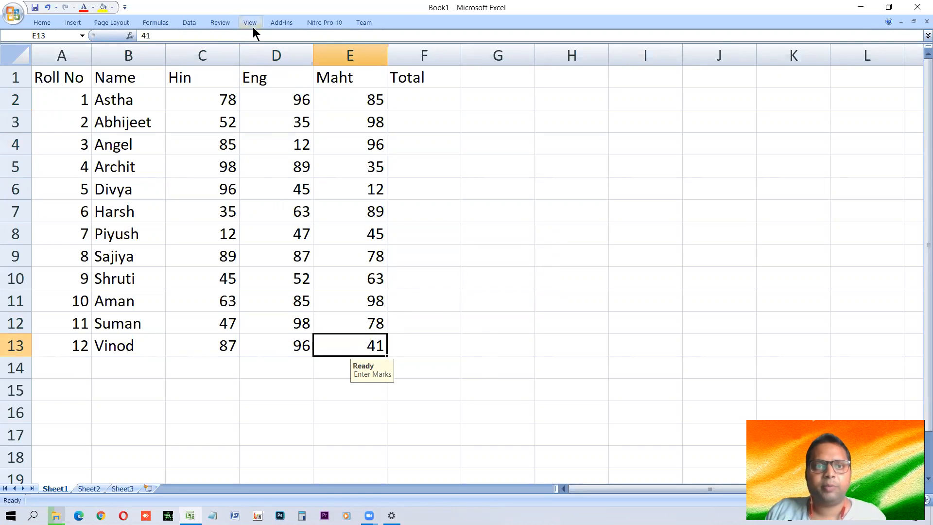
Remove the input message from the data validation of cell E13
click(198, 24)
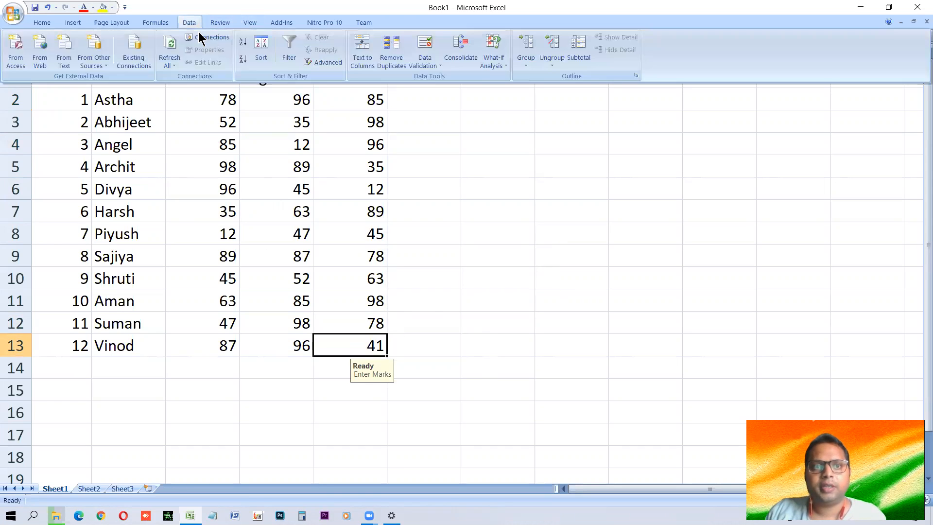
click(425, 62)
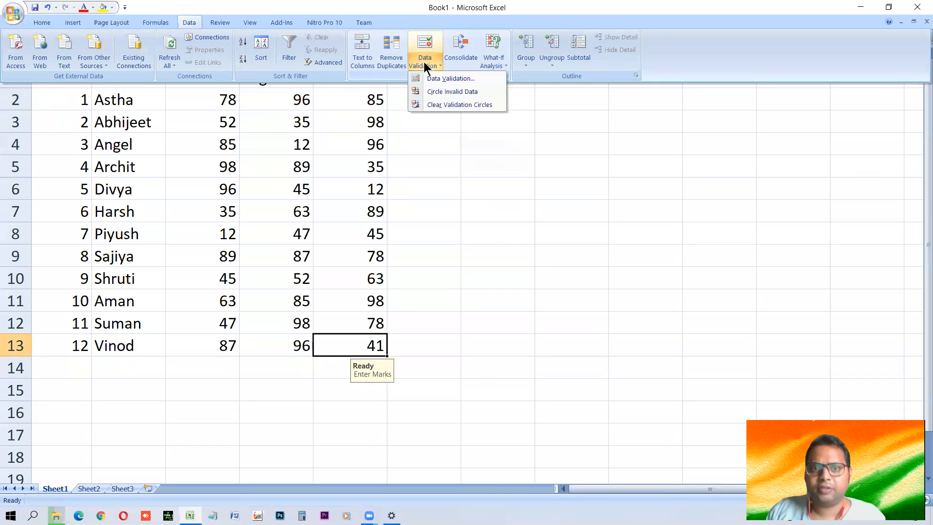
click(436, 79)
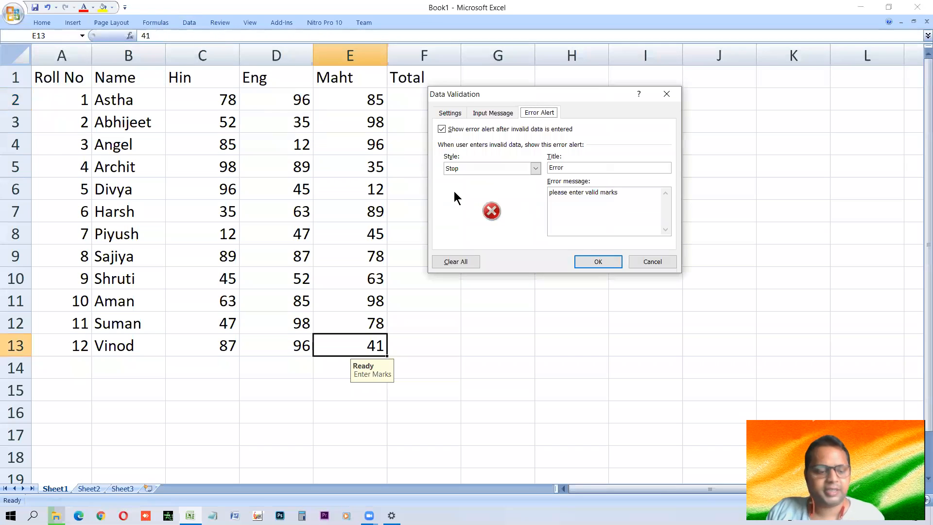
key(Return)
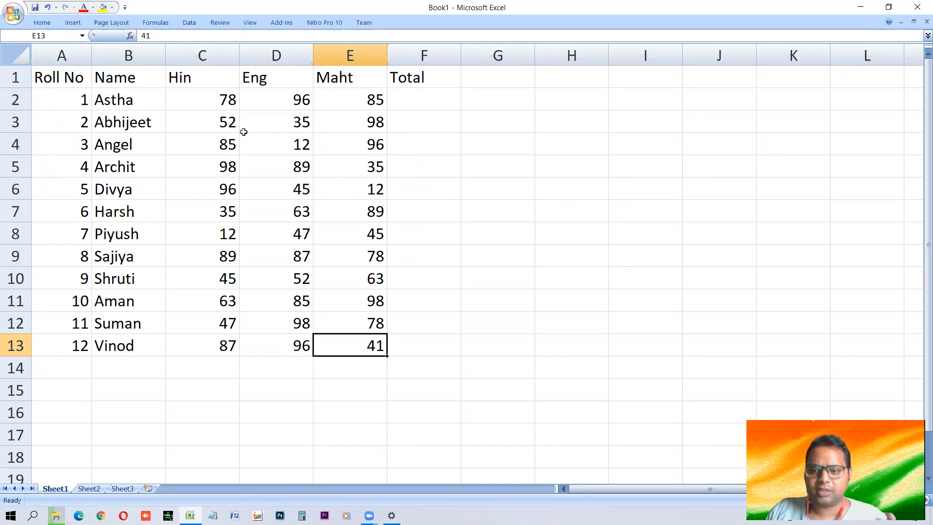
Enter the formula =C2+D2+E2 in F2 to total the first student's three marks by cell reference
click(437, 96)
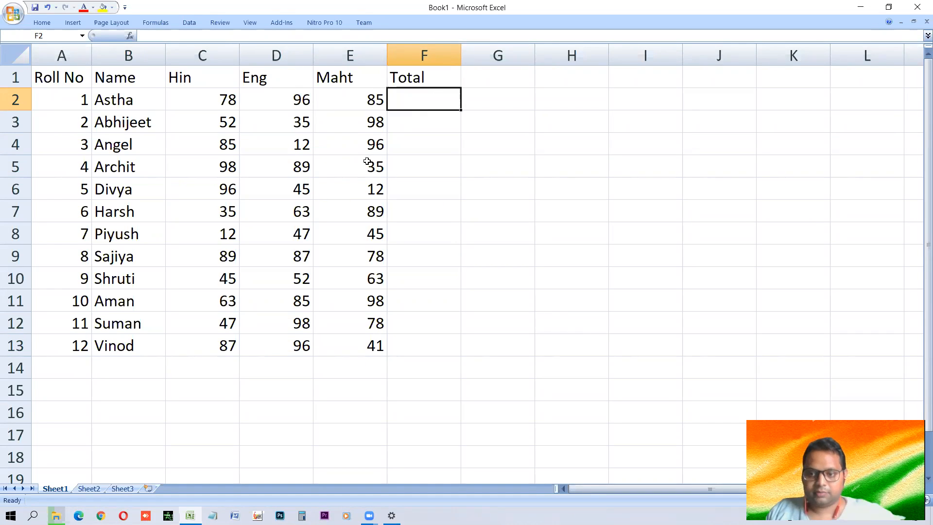
text(=)
click(203, 100)
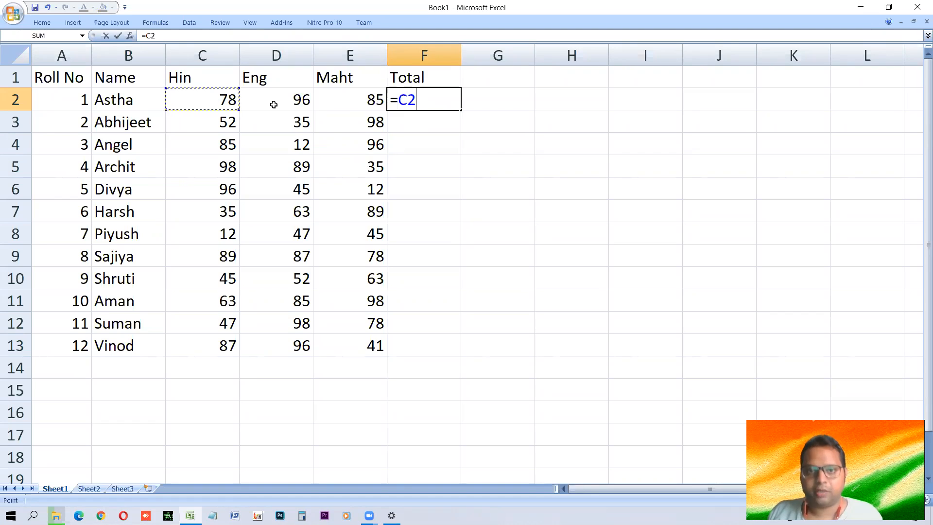
text(+)
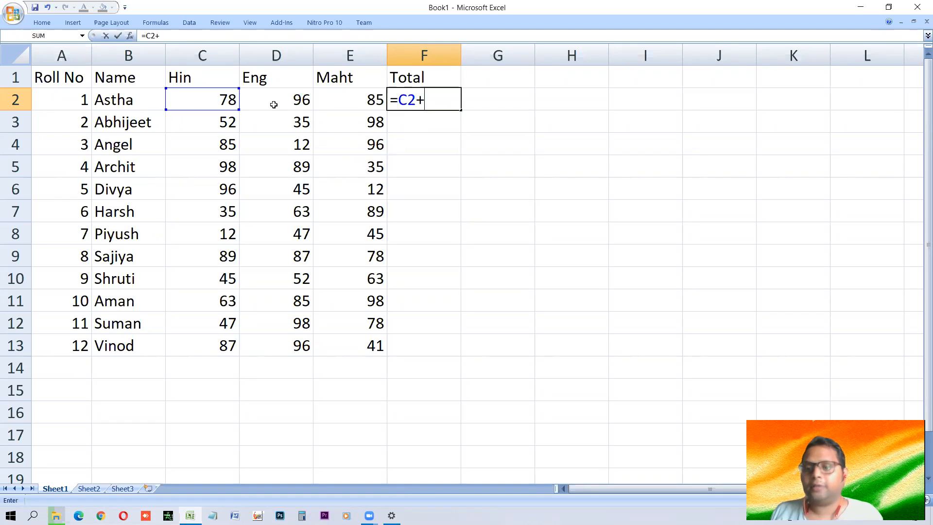
click(274, 104)
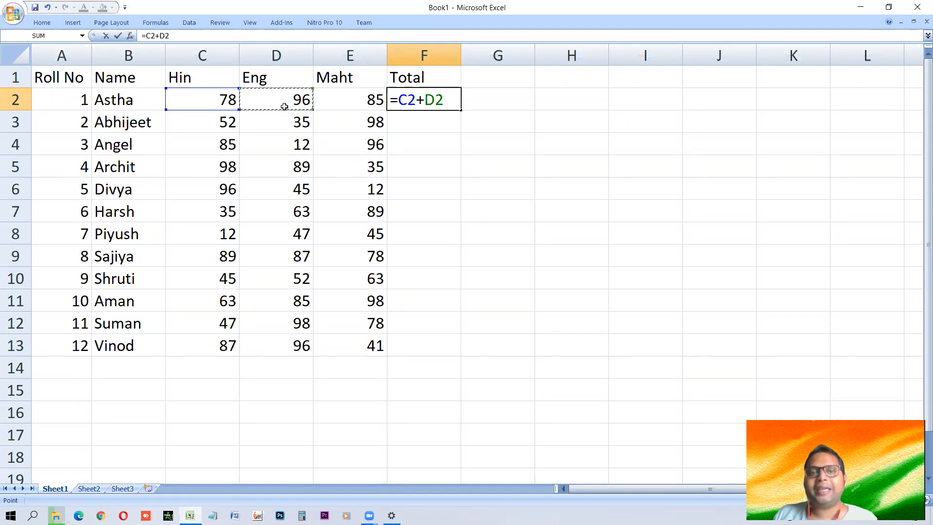
text(+)
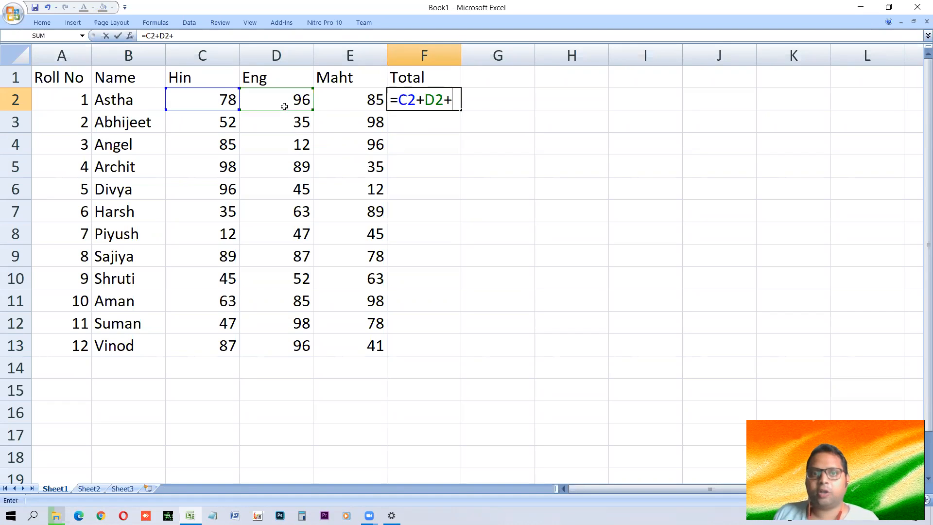
key(Left)
key(Left)
key(Left)
key(Down)
key(Down)
key(Down)
key(Right)
key(Right)
key(Up)
key(Up)
key(Up)
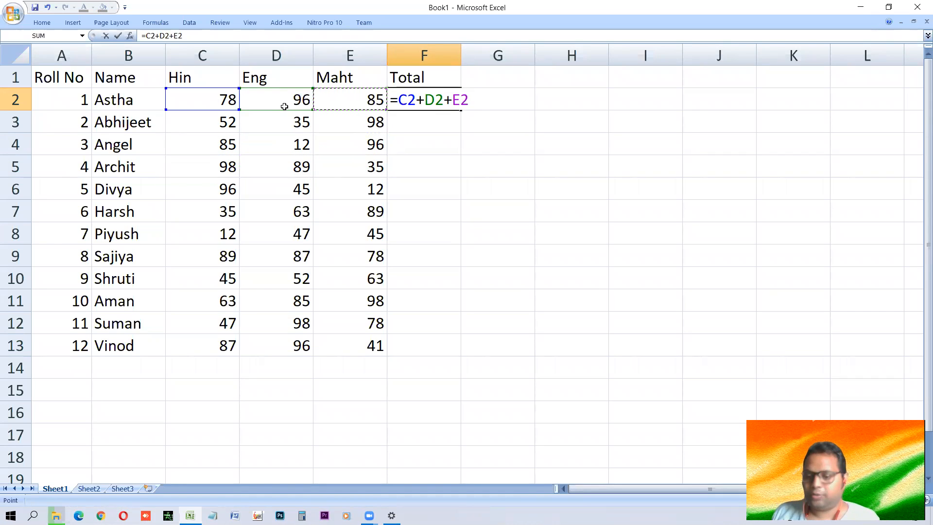
key(Return)
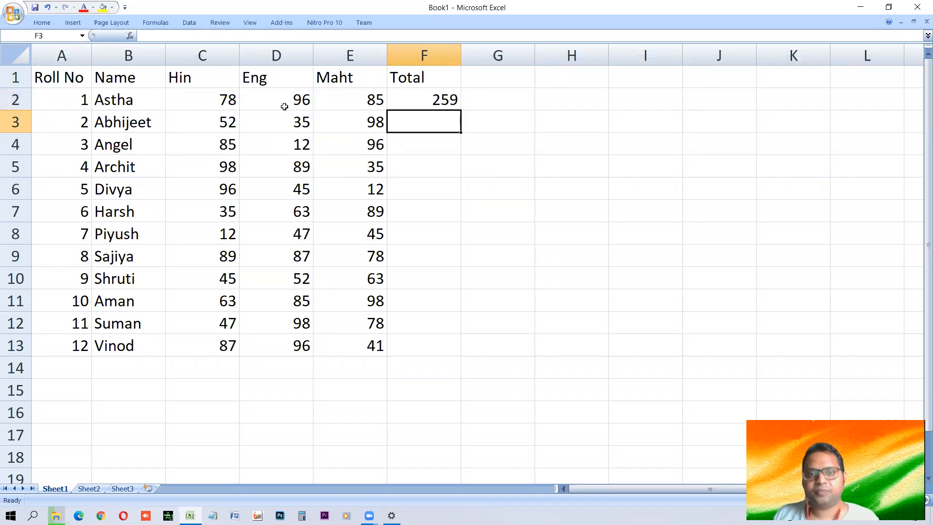
Change the Hin mark in C2 to 81 to test whether the total in F2 follows
key(Up)
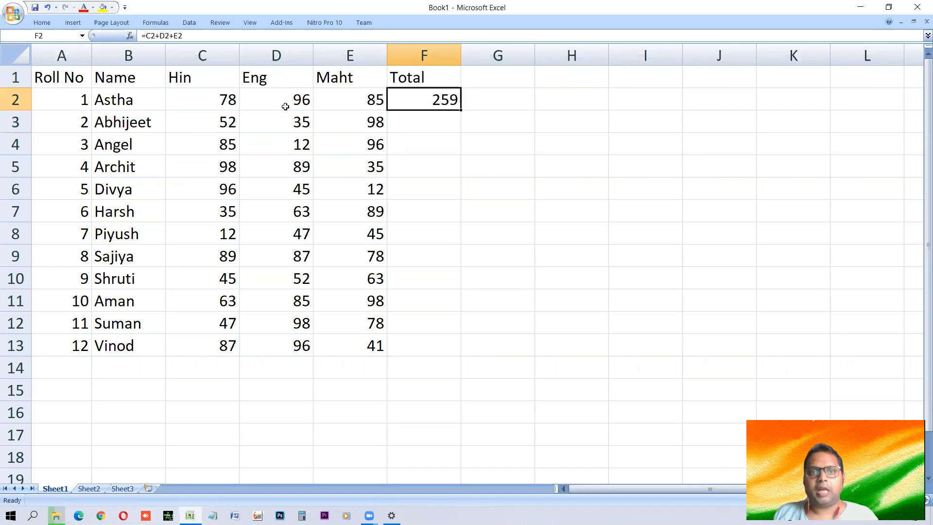
key(Left)
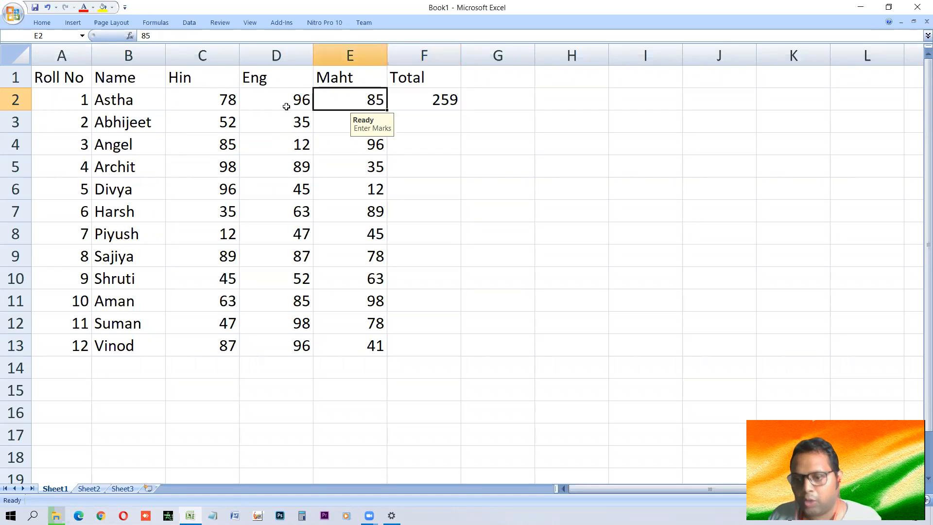
key(Left)
key(Left)
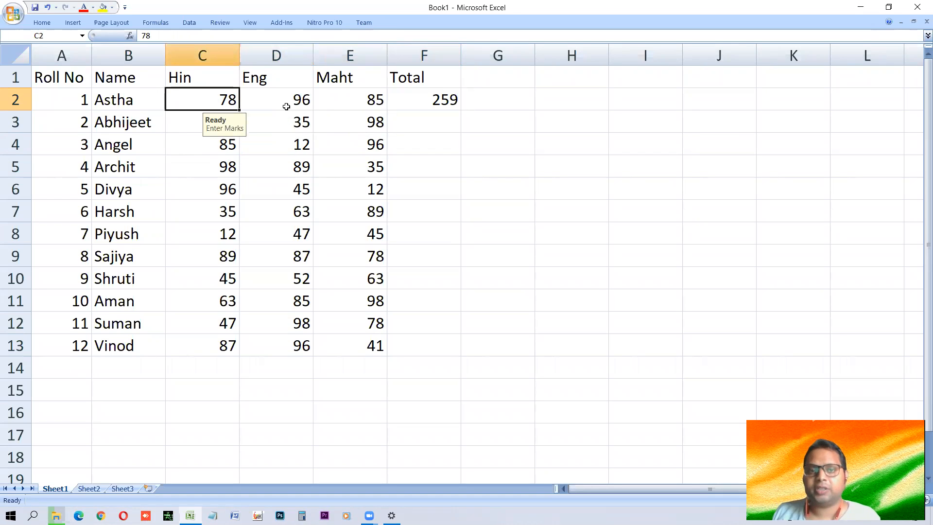
key(Right)
key(Right)
key(Right)
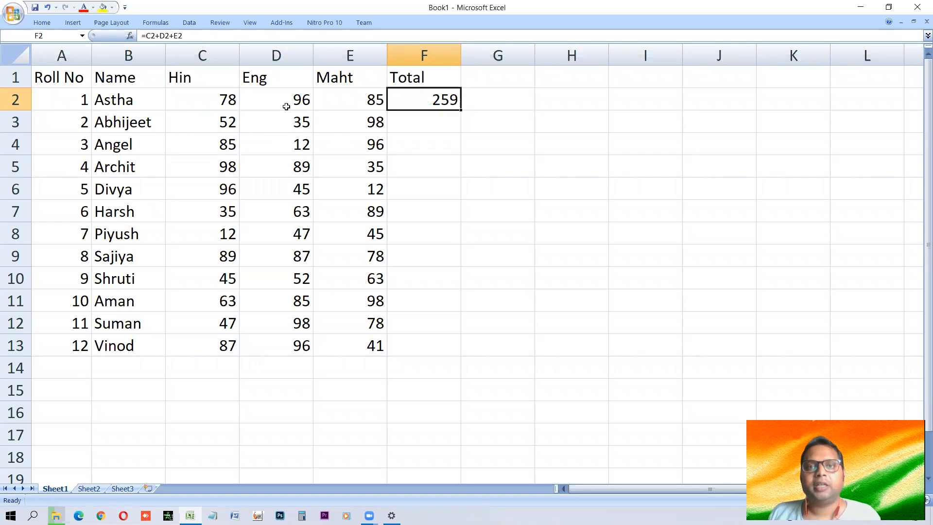
key(Left)
key(Left)
key(Left)
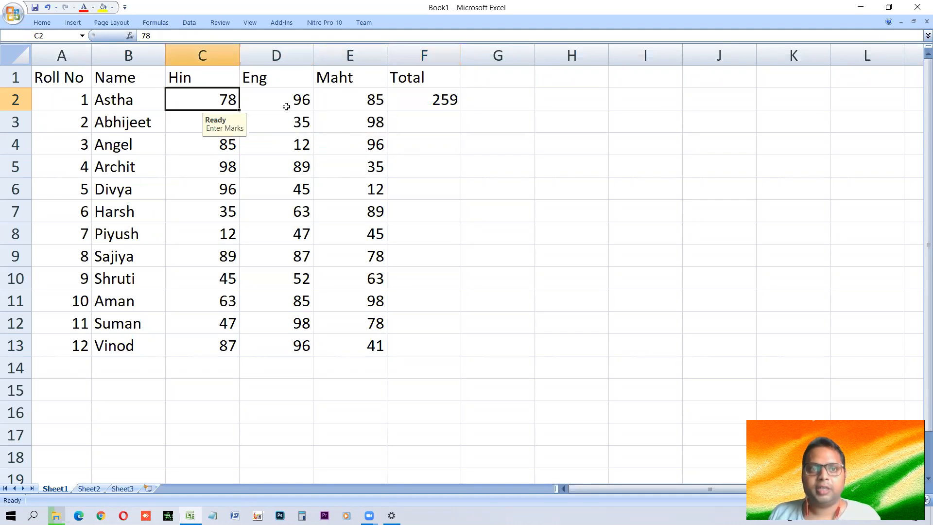
text(81)
key(Return)
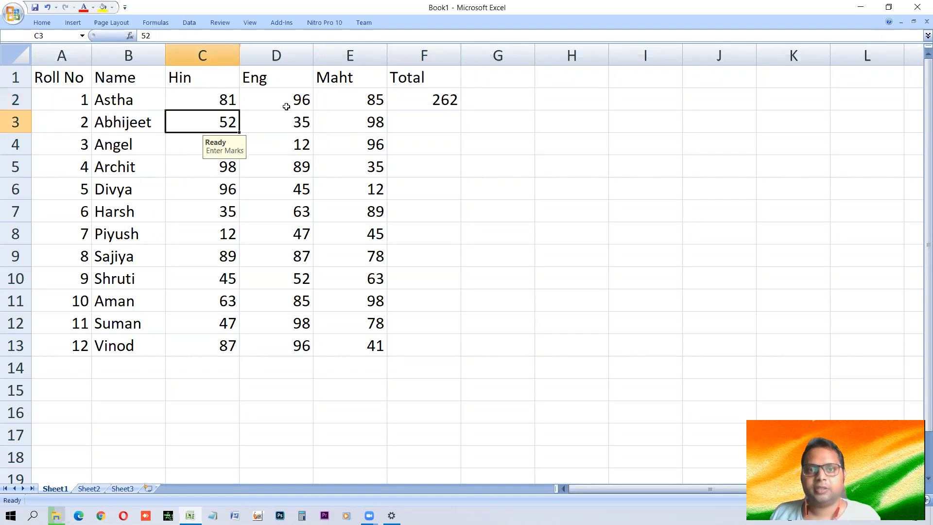
Examine the cell references in the total formula of F2 without changing it
click(436, 105)
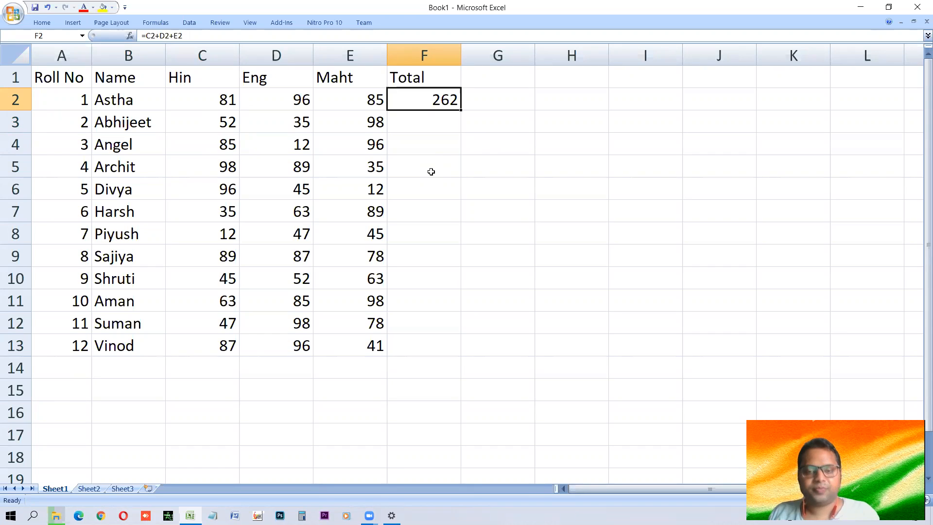
key(F2)
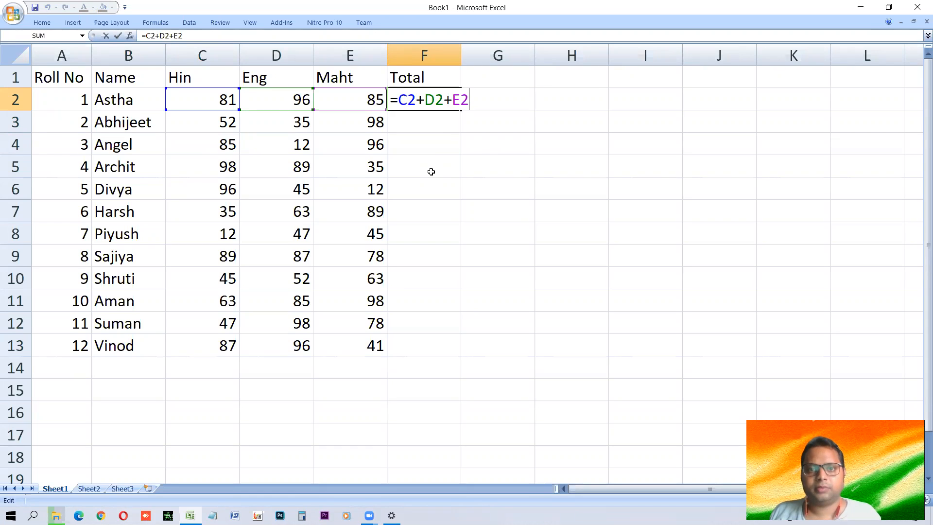
key(Left)
key(Left)
key(Left)
key(Left)
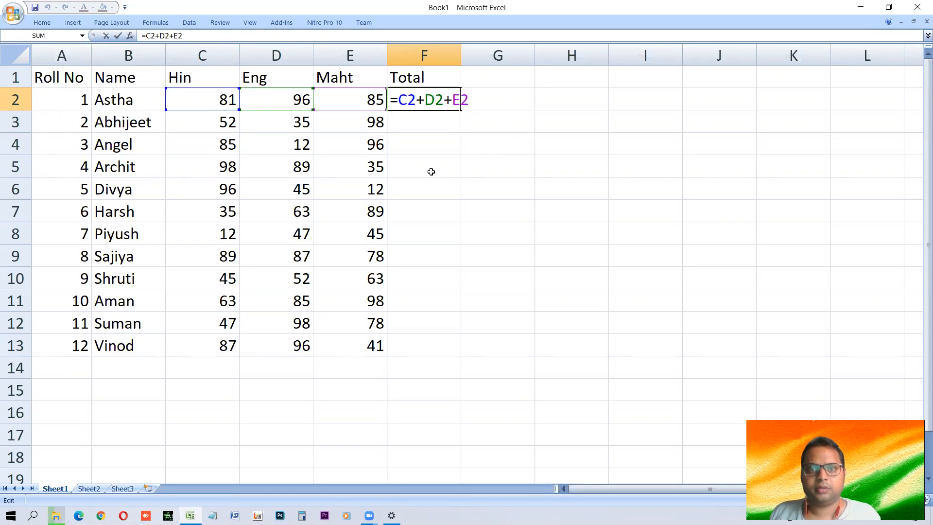
key(Left)
key(Left)
key(Left)
key(Left)
key(shift+End)
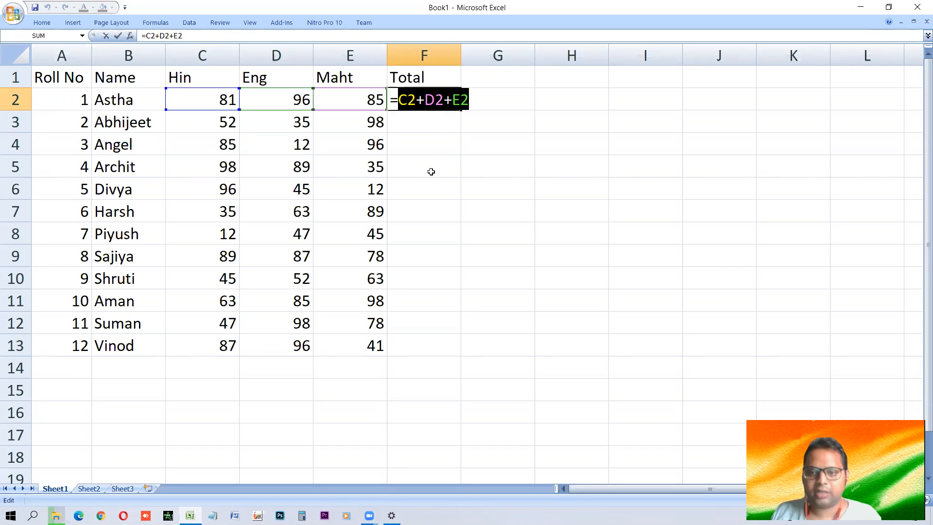
key(Return)
Replace the formula in F2 with the literal numbers =81+96+85
key(Up)
key(Delete)
text(=)
text(8)
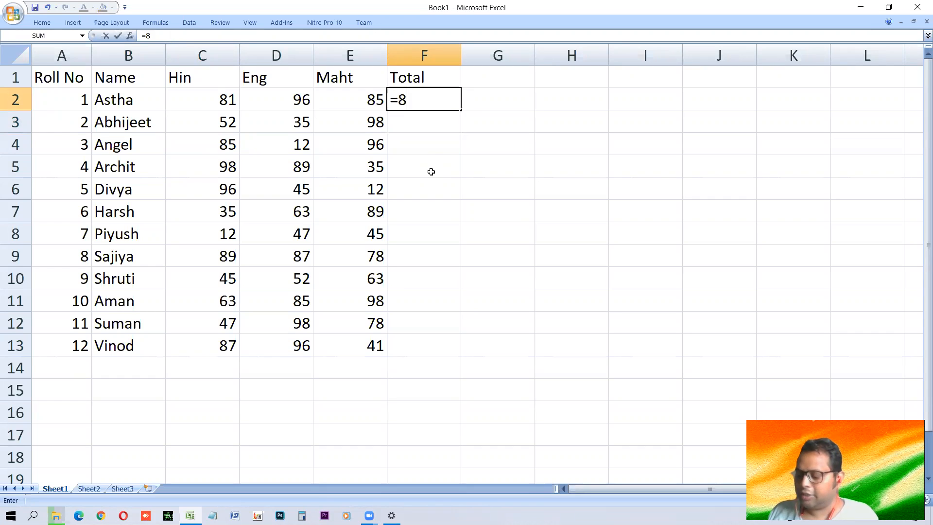
text(1+96+85)
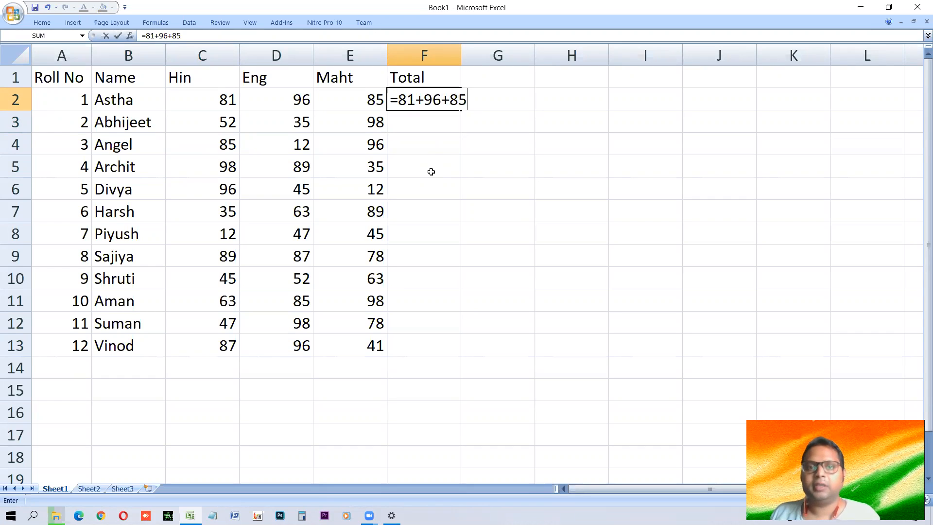
key(Return)
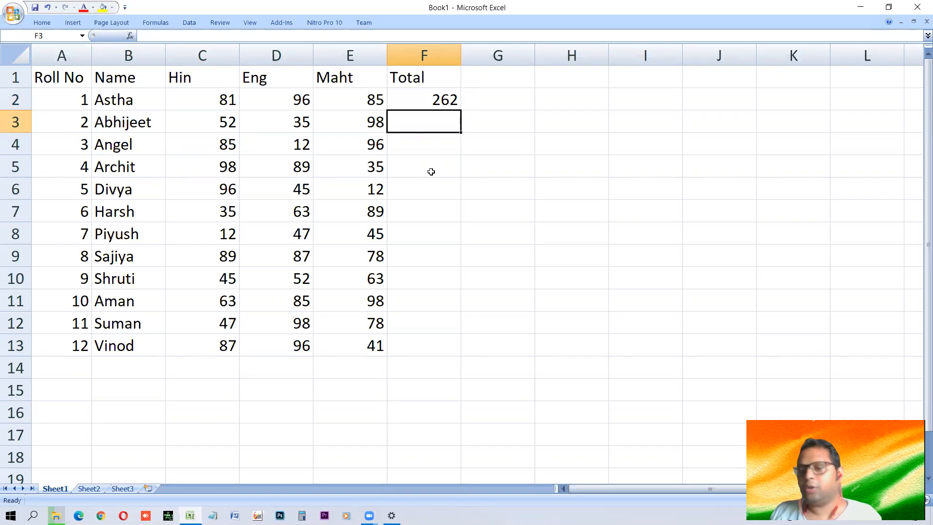
Set the Hin mark in C2 to 78 to test the total built from literal numbers
key(Up)
key(Left)
key(Left)
key(Left)
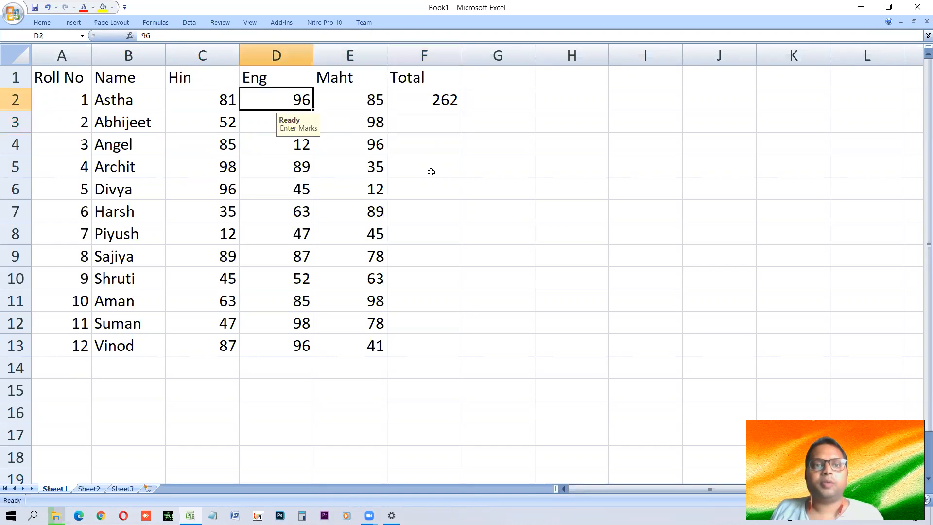
text(78)
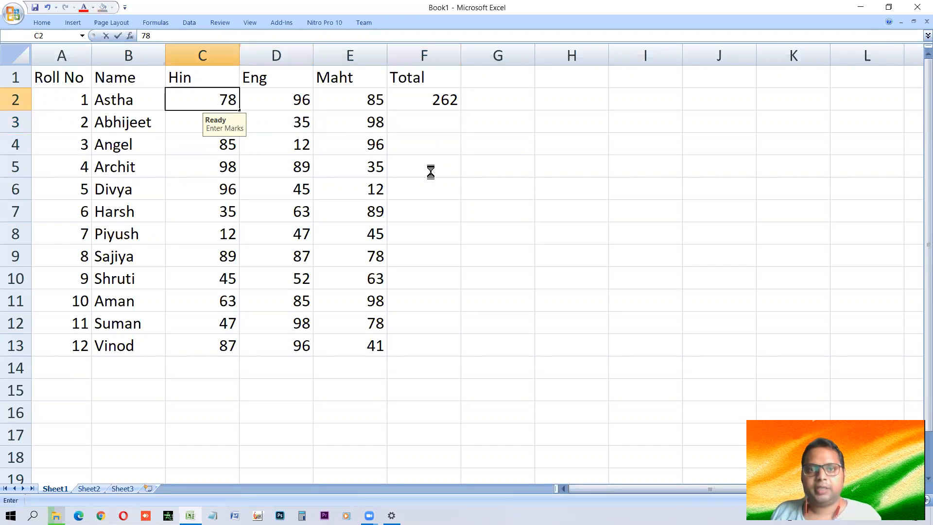
key(Return)
Examine the literal numbers in the F2 formula, leaving it as it is
click(445, 104)
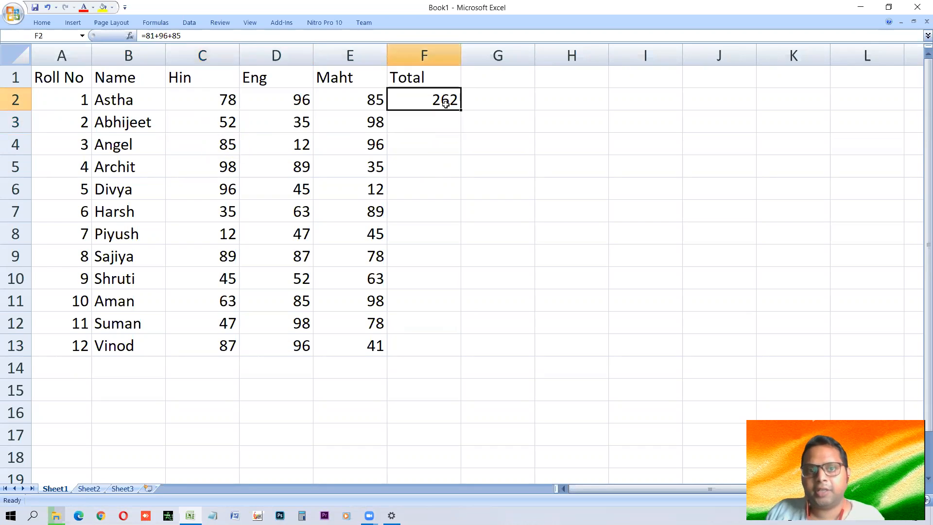
double_click(445, 104)
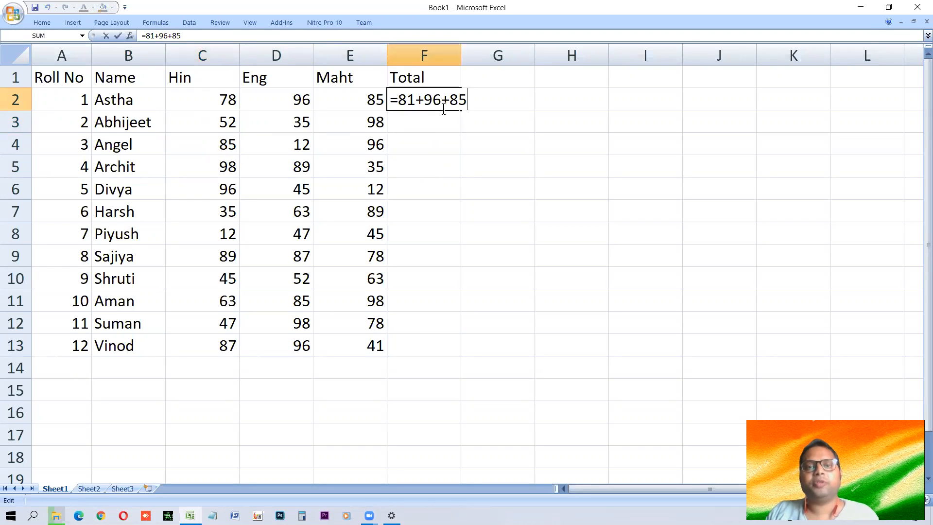
drag(398, 100, 486, 108)
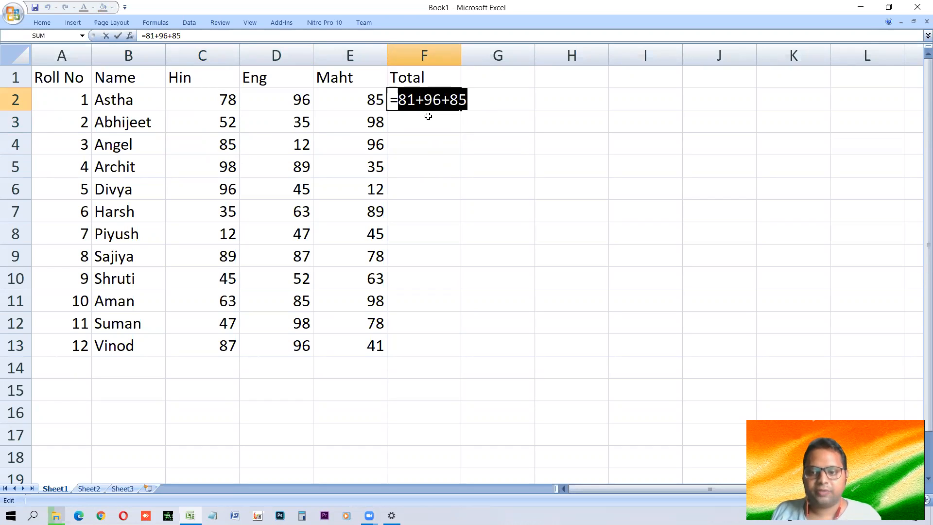
key(ctrl+Return)
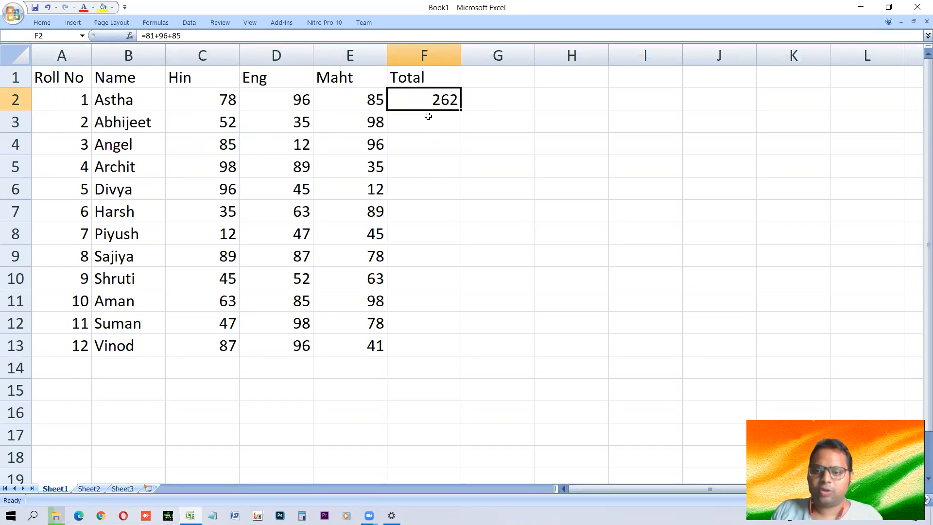
Overwrite F2 with the cell-reference formula =C2+D2+E2
text(=)
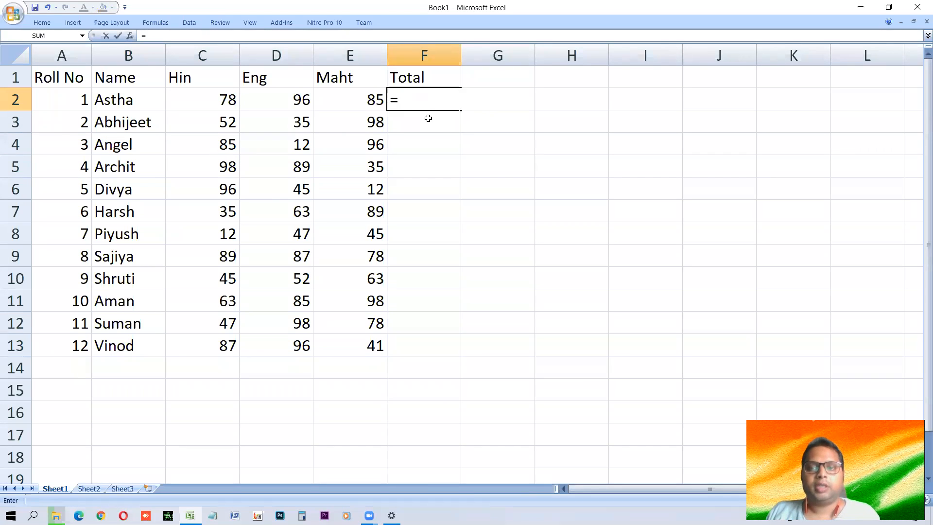
key(Left)
key(Left)
key(Left)
text(+)
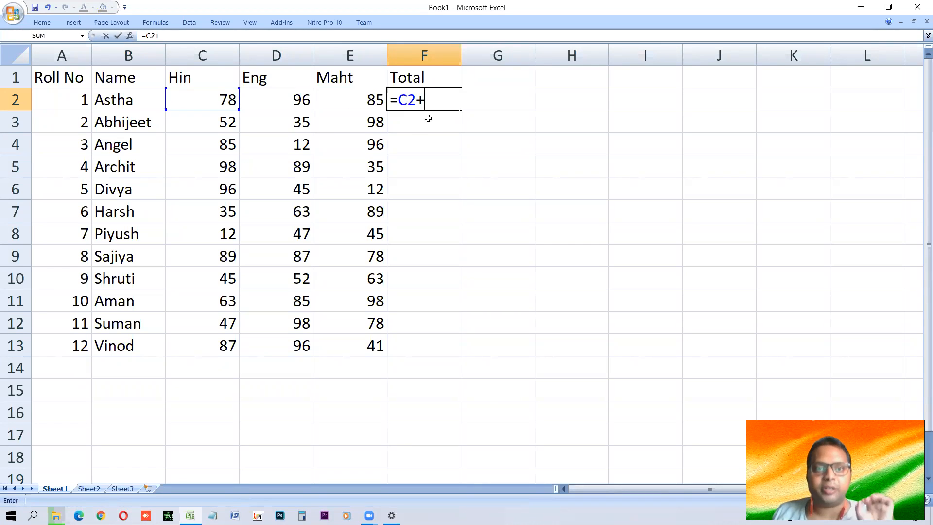
text(d2+)
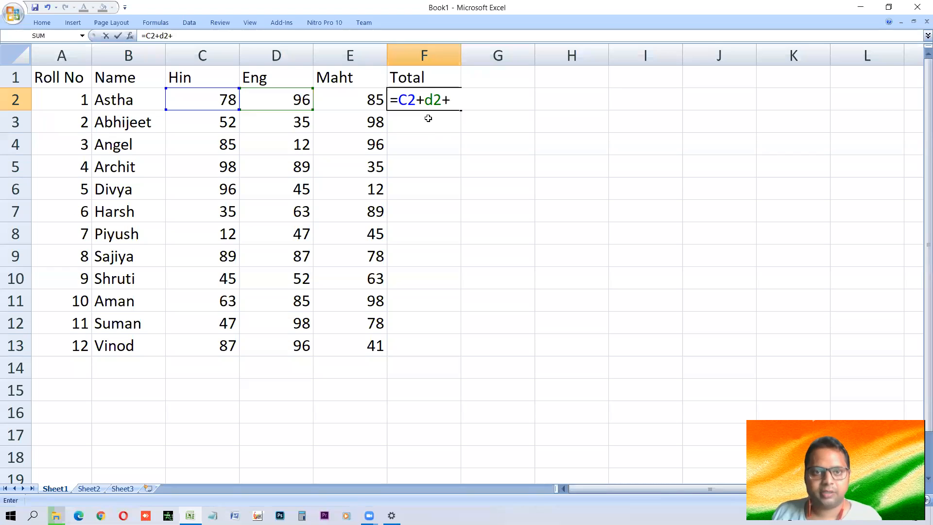
text(e2)
key(Return)
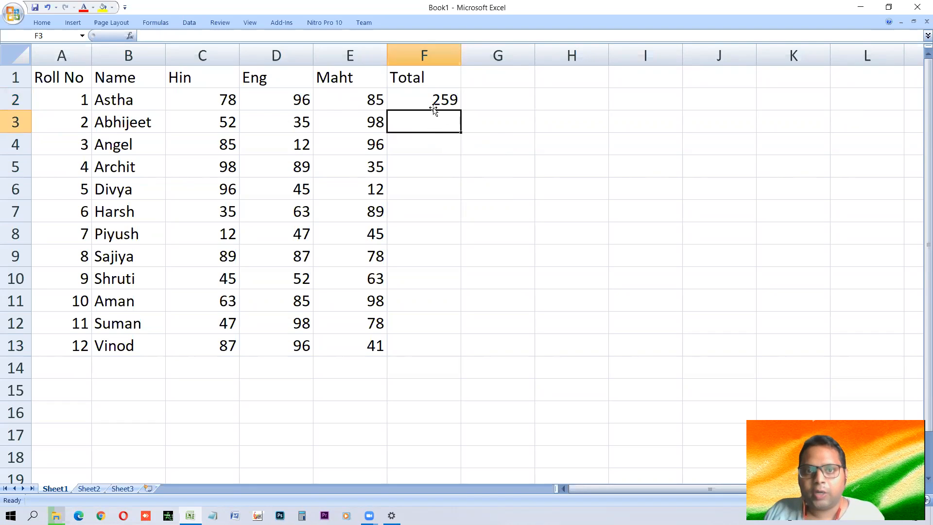
Fill the total formula from F2 down through F13 for all students
click(430, 102)
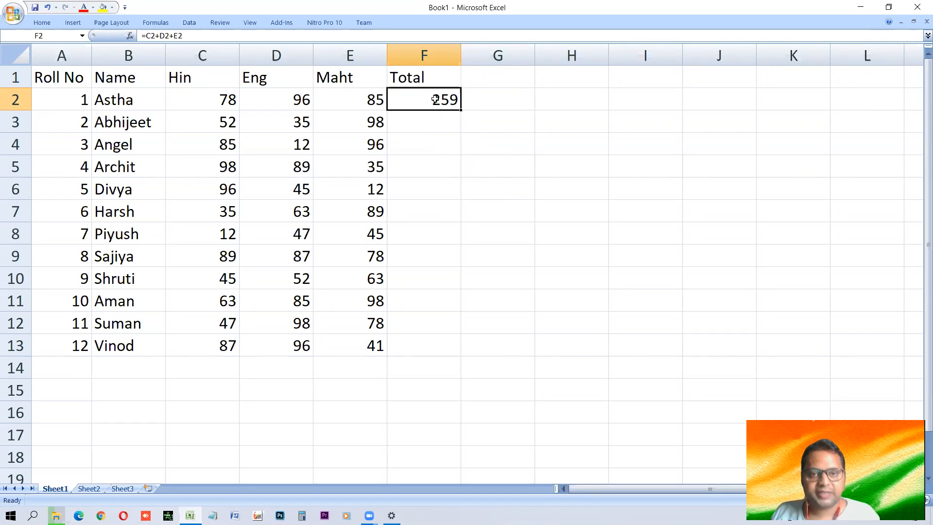
key(shift+Down)
key(shift+Down)
key(shift+Down)
key(shift+Down)
key(shift+Down)
key(shift+Down)
key(shift+Down)
key(shift+Down)
key(shift+Down)
key(shift+Down)
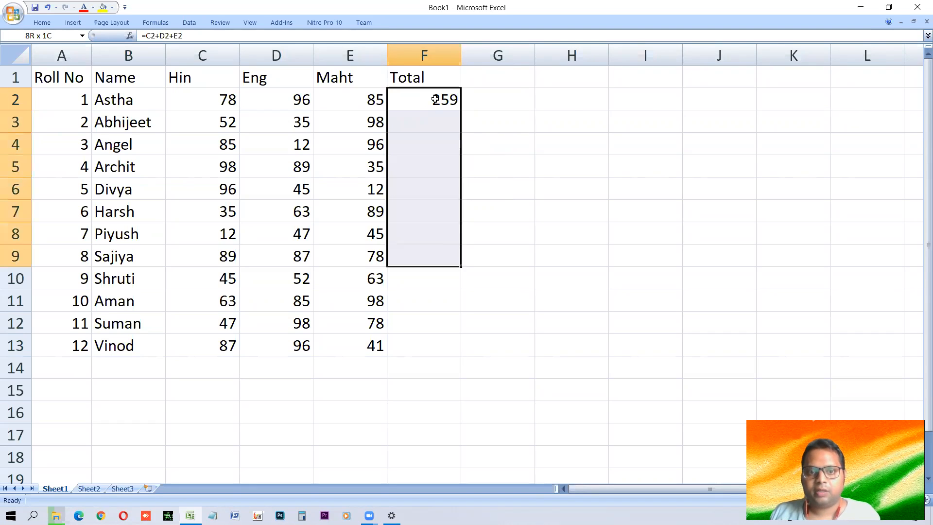
key(shift+Down)
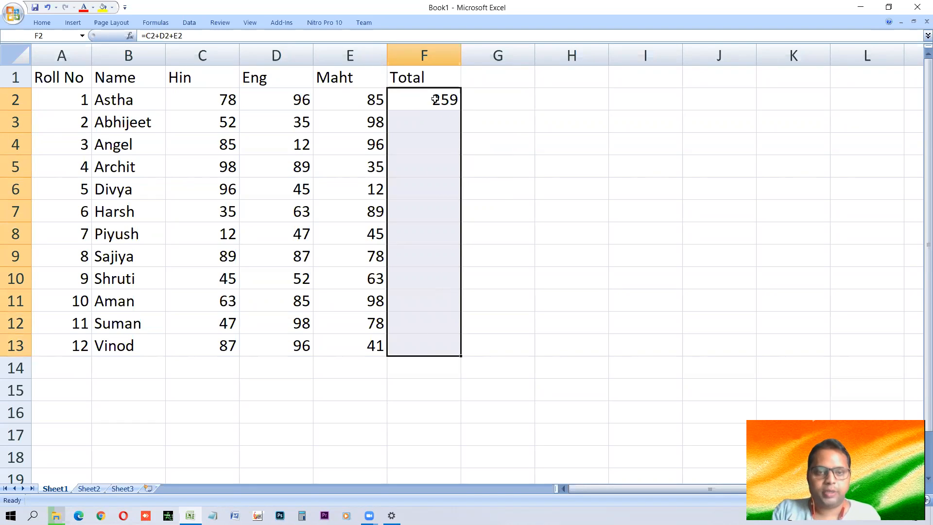
key(ctrl+d)
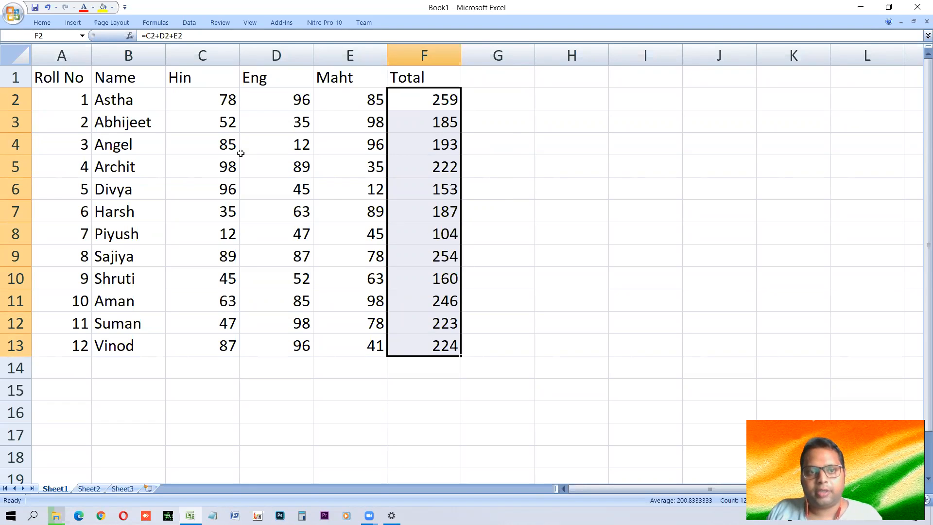
Inspect the filled formula in F3 to check which row's cells it references
click(242, 189)
click(237, 232)
click(437, 124)
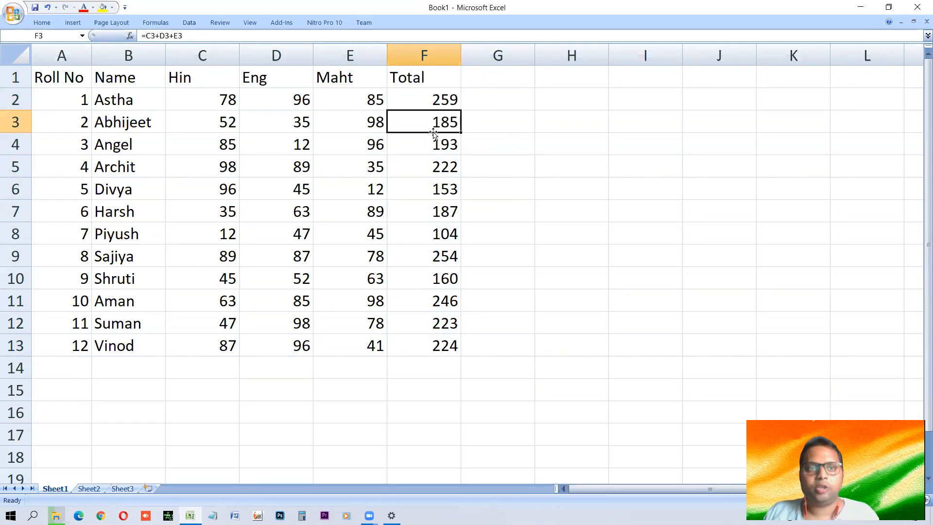
Check which row's cells the filled total formulas in F3, F4 and F5 reference
click(203, 35)
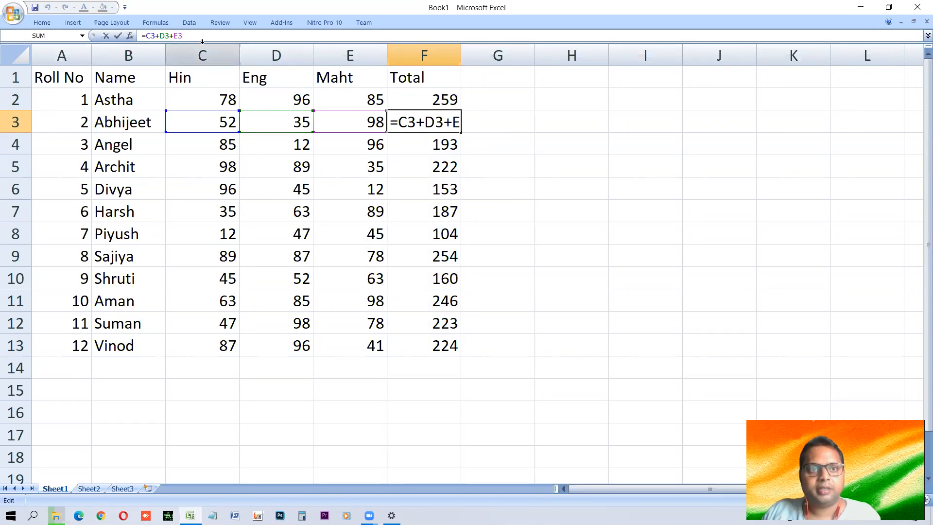
click(431, 144)
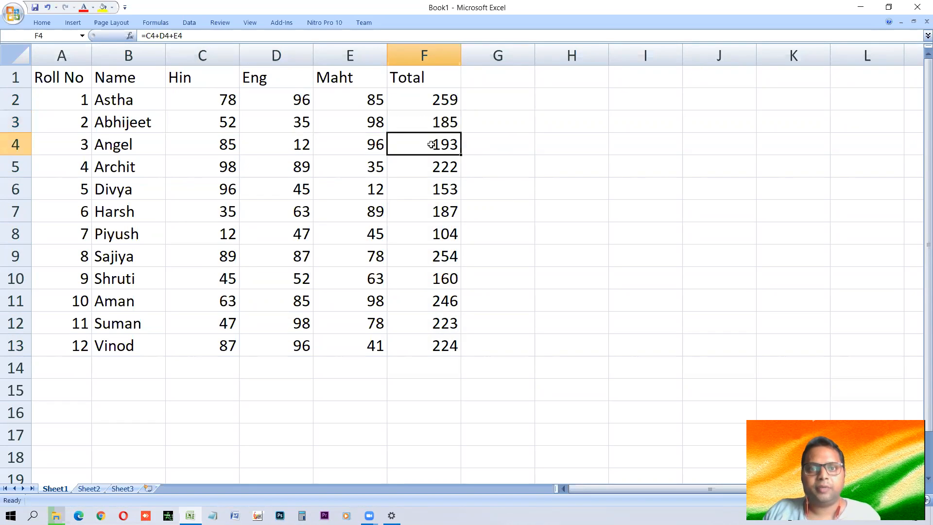
click(412, 164)
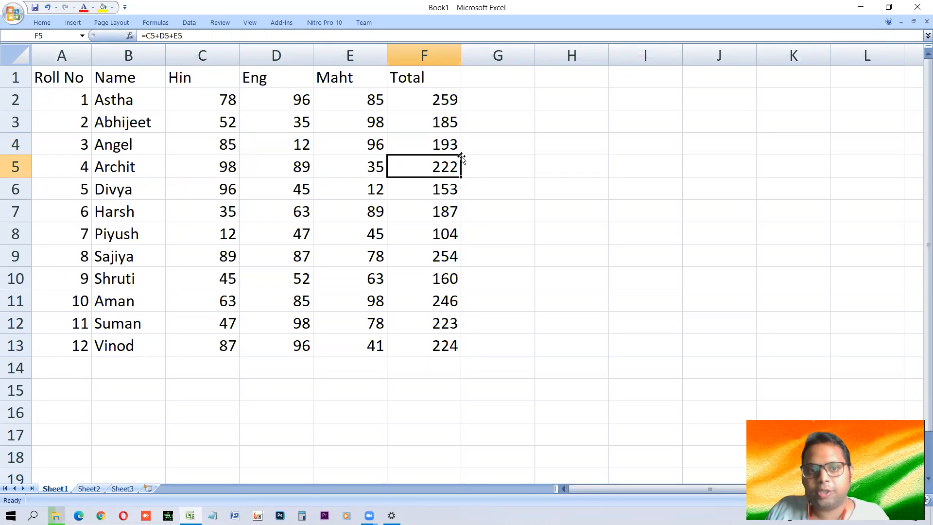
Change the Maht mark in E5 to 53 and check the formula and total in F5
click(348, 165)
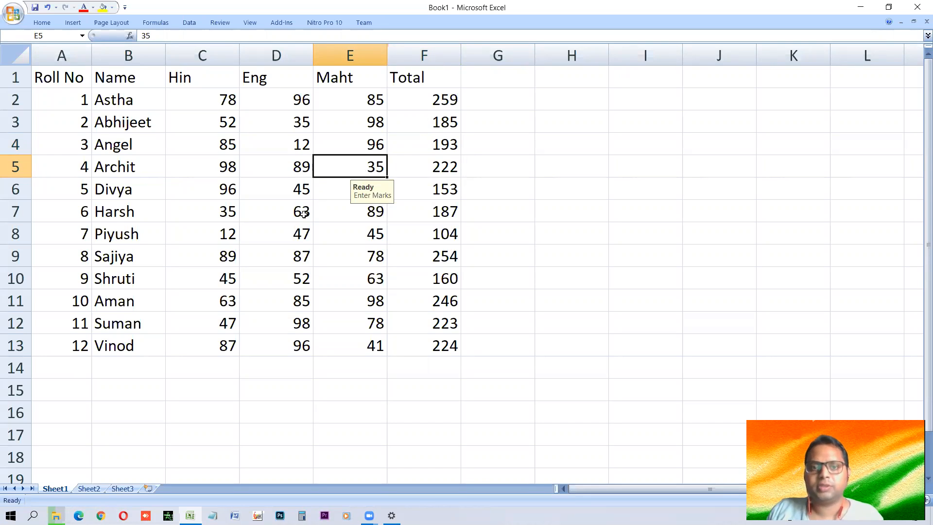
text(53)
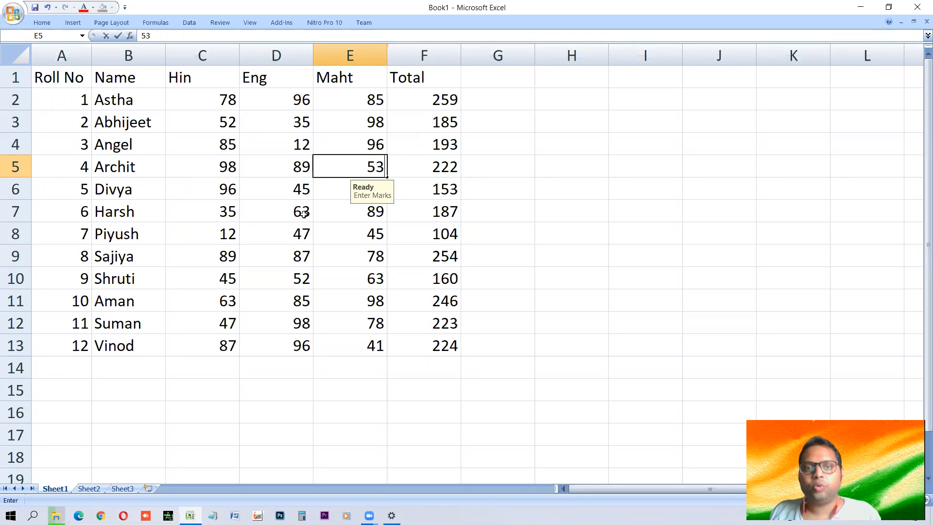
key(Return)
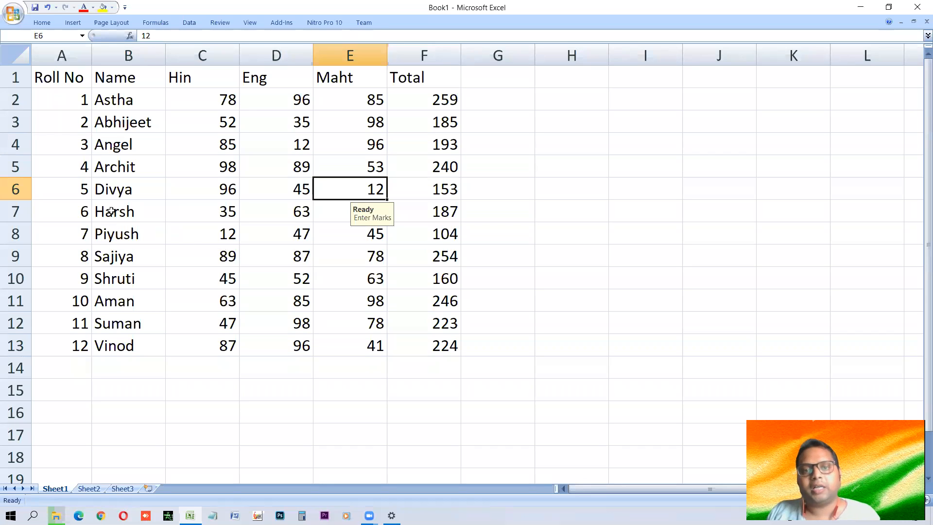
click(413, 166)
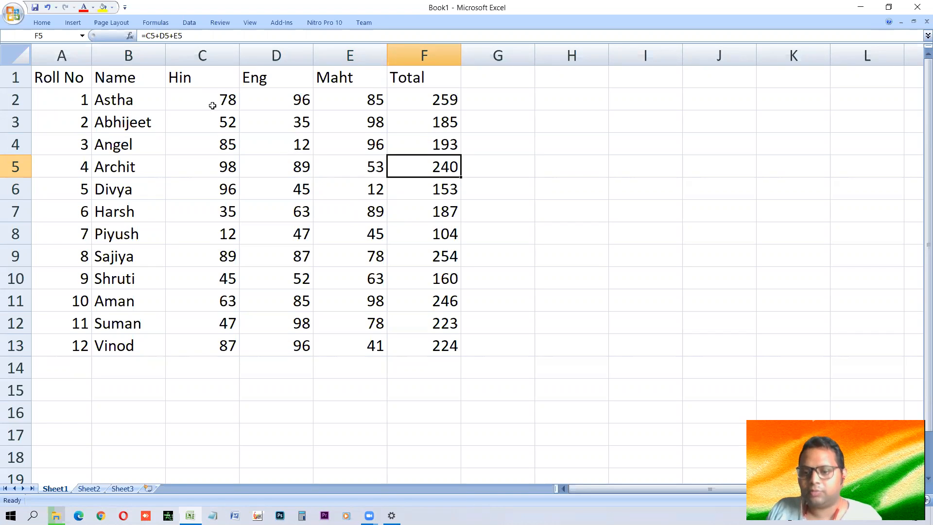
click(367, 149)
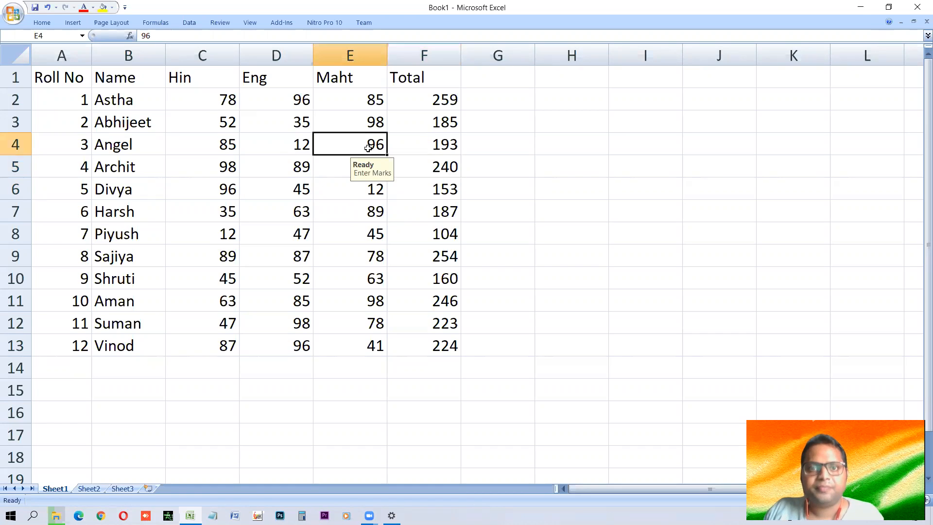
Clear the total formulas from F3 through F13, keeping the formula in F2
click(426, 99)
key(Down)
key(ctrl+shift+Down)
key(Delete)
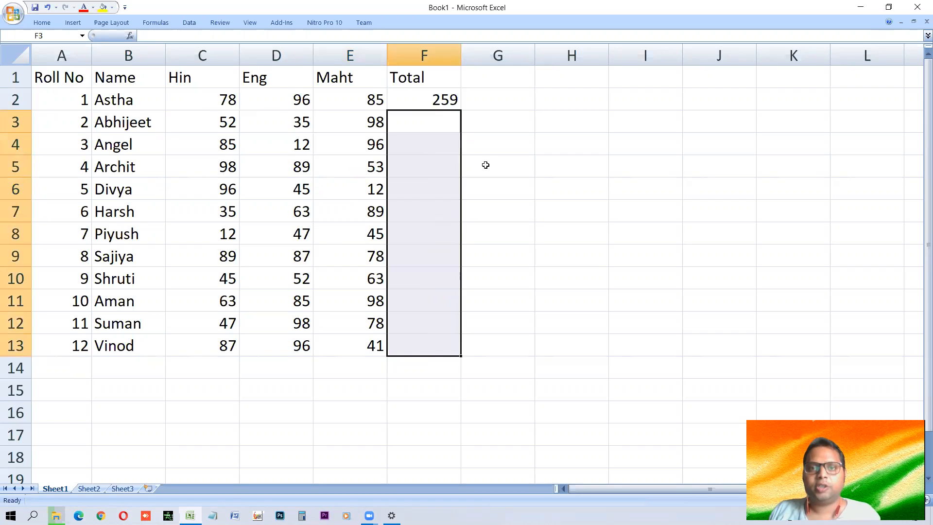
Fill the total formula from F2 down through F18 and inspect the formulas in F14 and F15
key(Up)
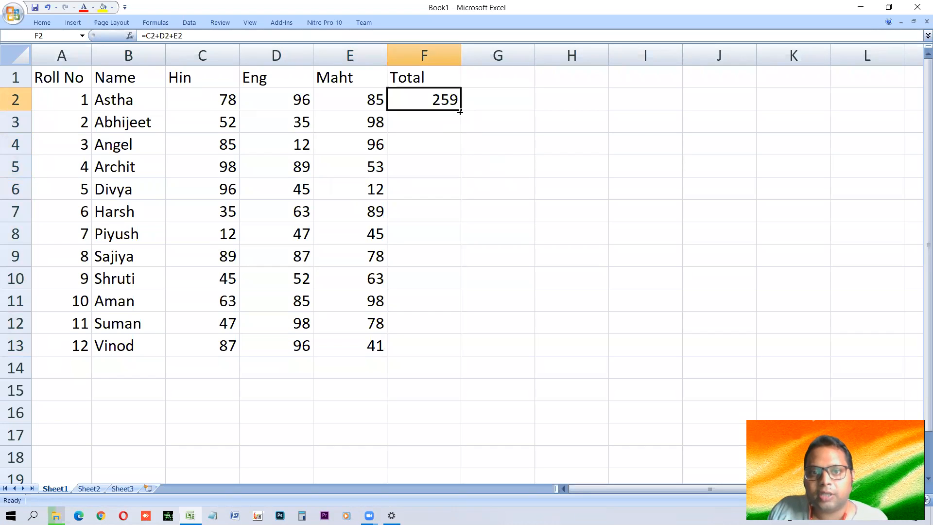
drag(460, 111, 444, 422)
drag(443, 459, 444, 461)
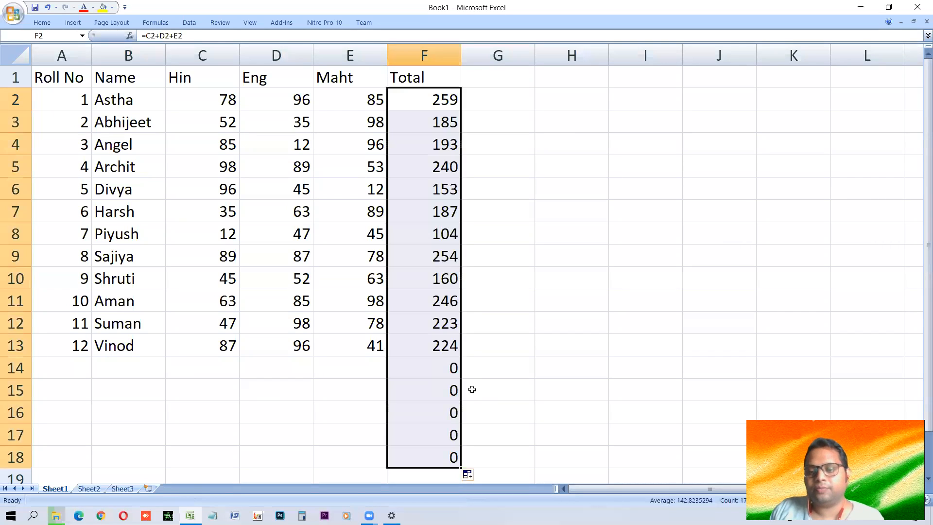
click(410, 366)
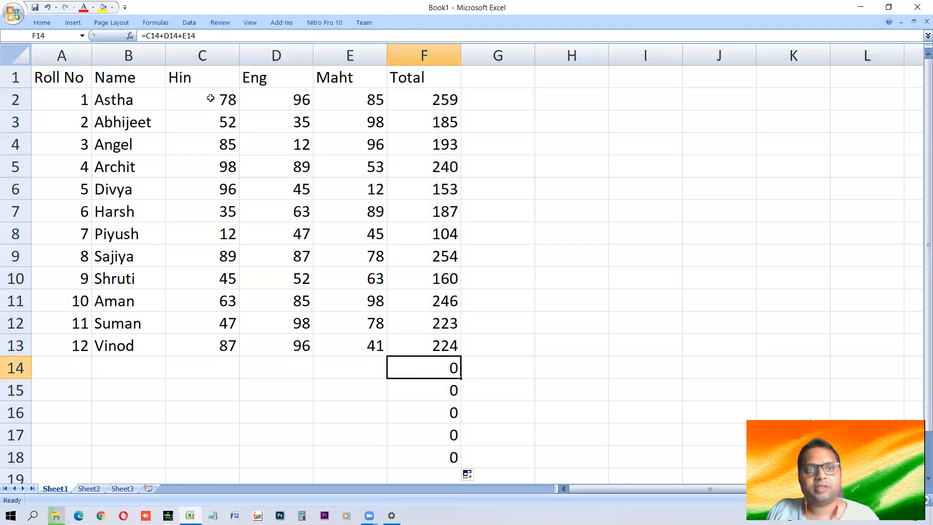
click(436, 390)
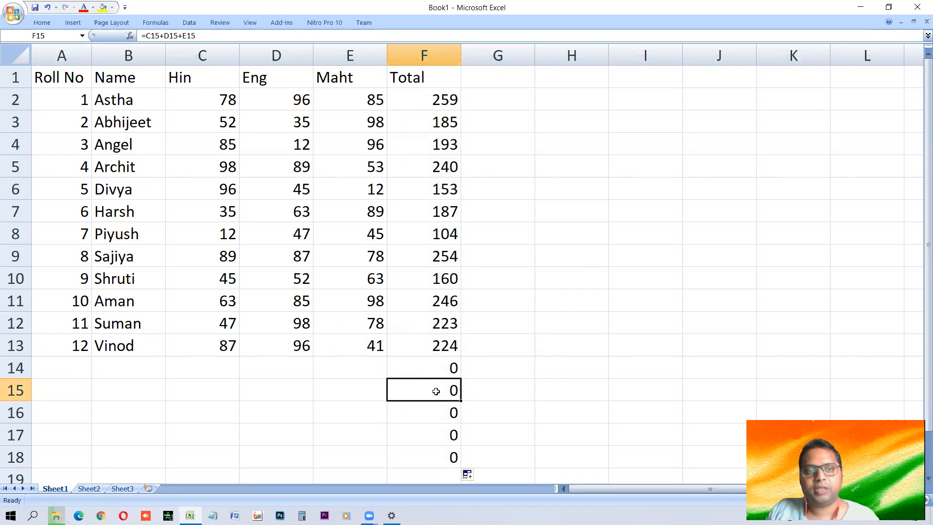
Enter the marks 78, 45 and 96 in the Hin, Eng and Maht columns of row 14
click(225, 365)
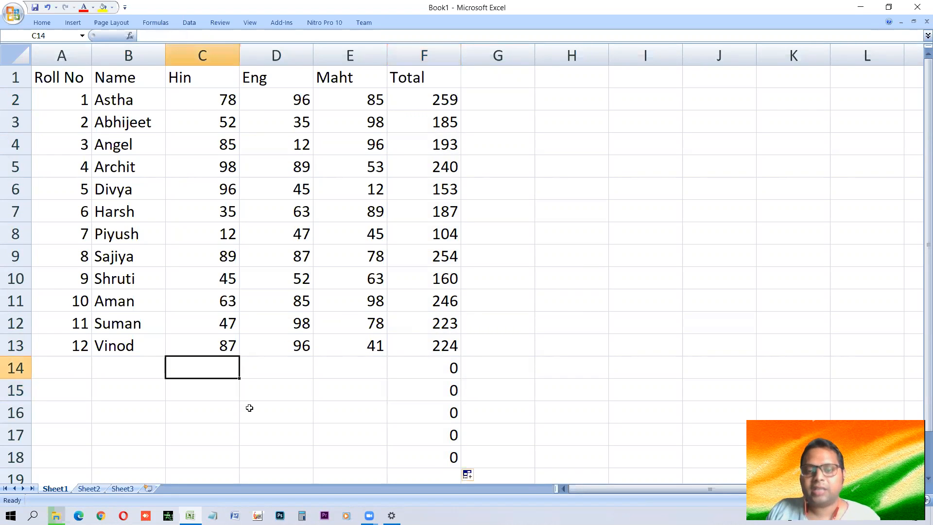
text(78)
key(Tab)
text(45)
key(Tab)
text(96)
key(Return)
Enter the marks 47, 78 and 96 in the Hin, Eng and Maht columns of row 15
key(Left)
key(Left)
text(47)
key(Tab)
text(78)
key(Tab)
text(96)
key(Return)
Enter the marks 47, 12 and 52 in the Hin, Eng and Maht columns of row 16
key(Left)
key(Left)
text(47)
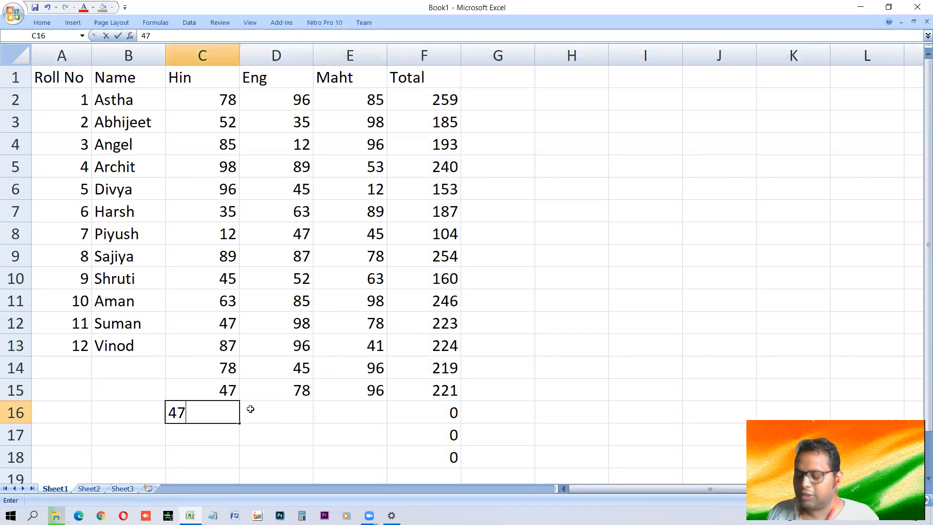
key(Tab)
text(12)
key(Tab)
text(52)
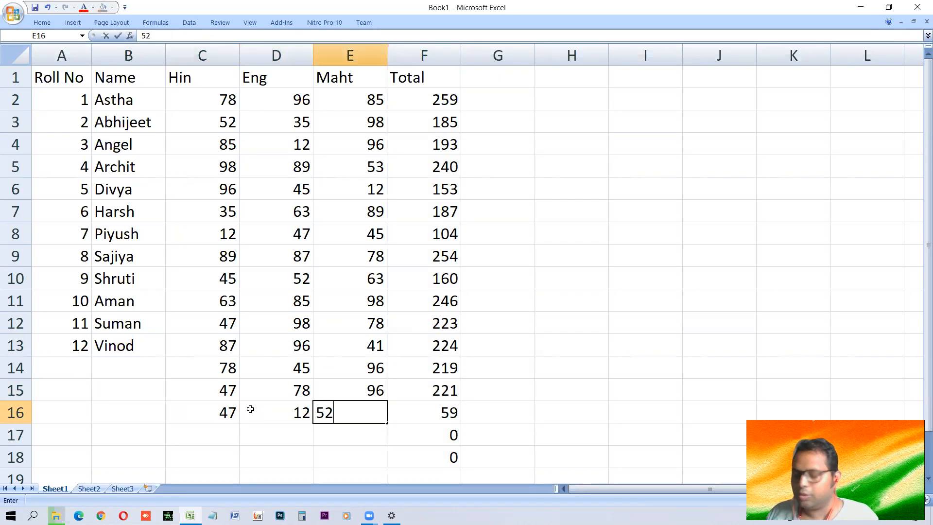
key(Tab)
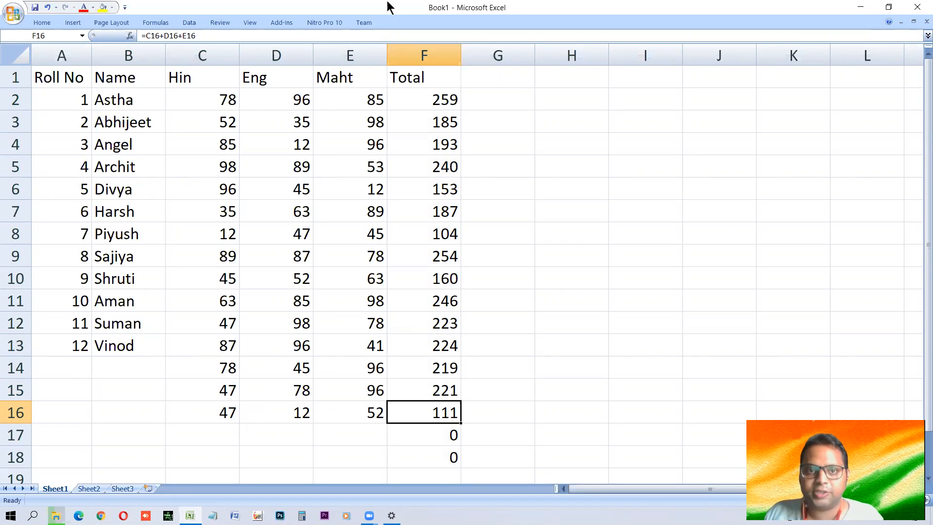
Add the column headings Average in G1 and Percent in H1
click(409, 81)
click(512, 79)
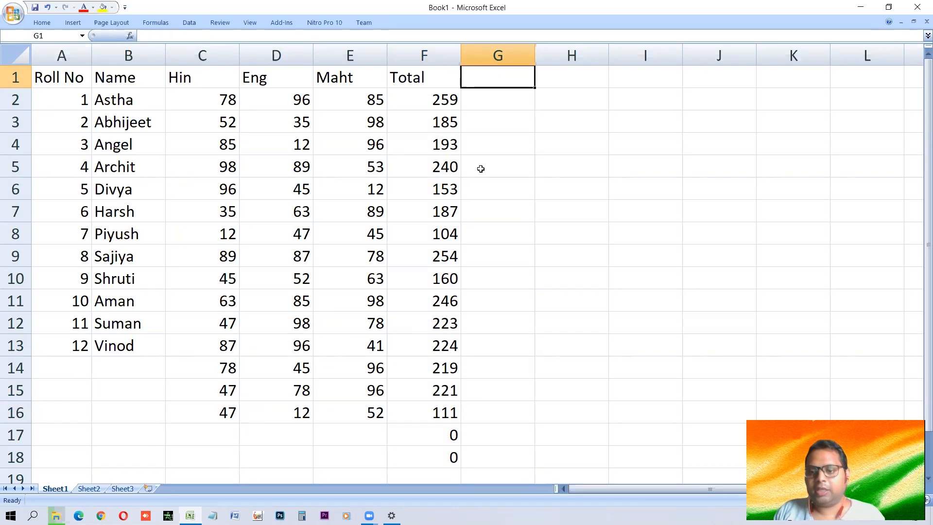
text(Aver)
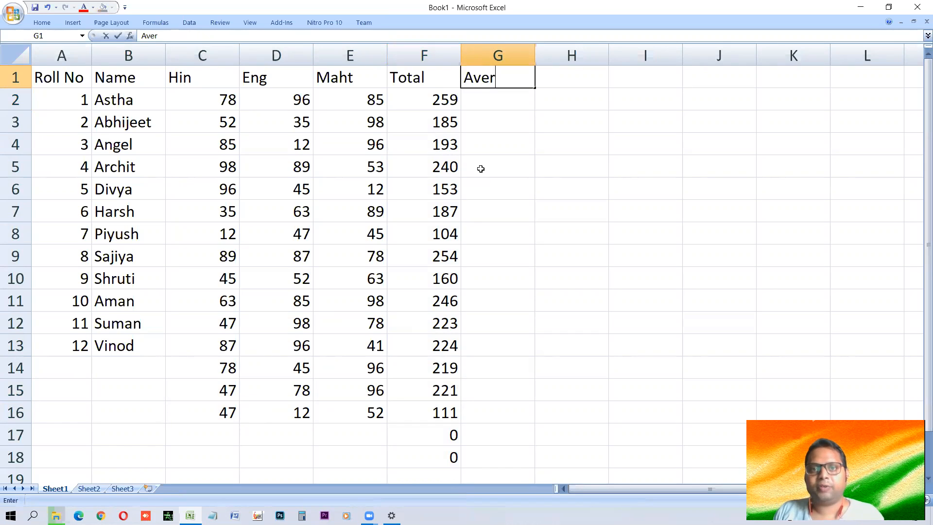
text(age)
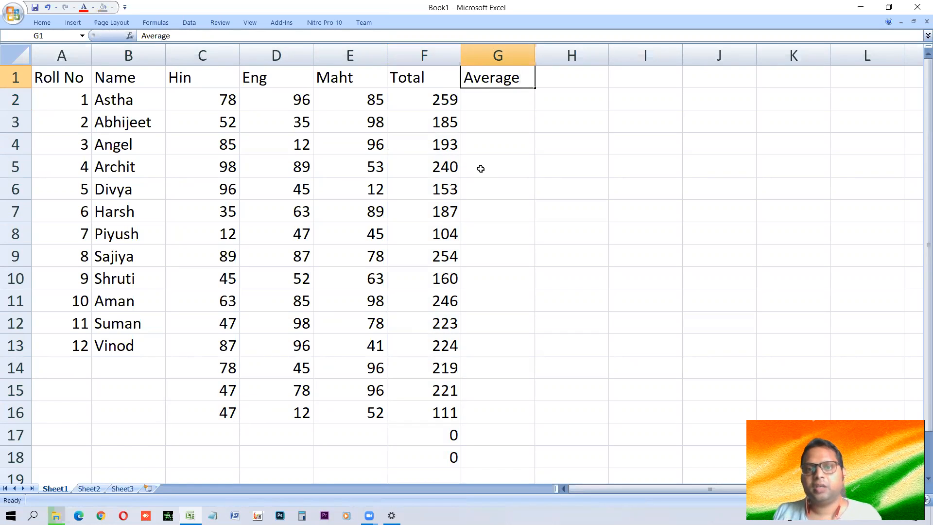
key(Tab)
text(Percenta)
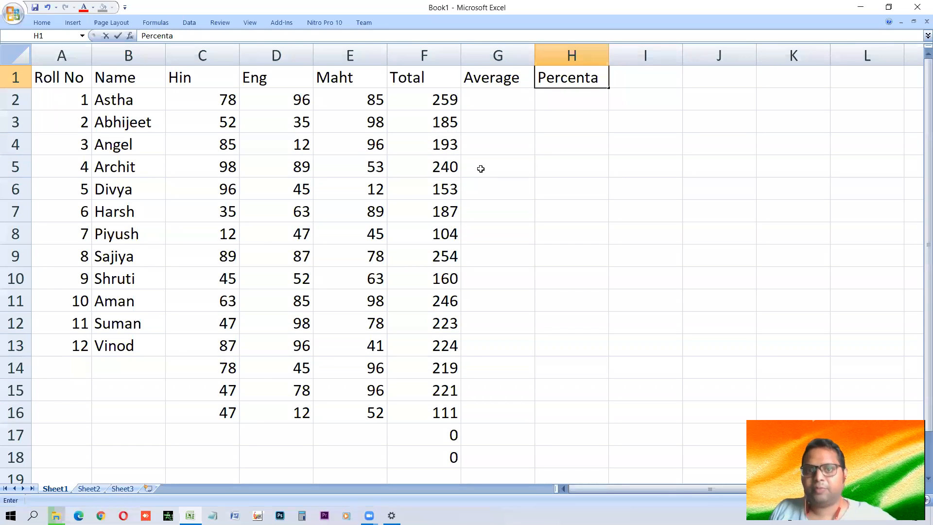
key(BackSpace)
key(BackSpace)
text(t)
key(ctrl+Return)
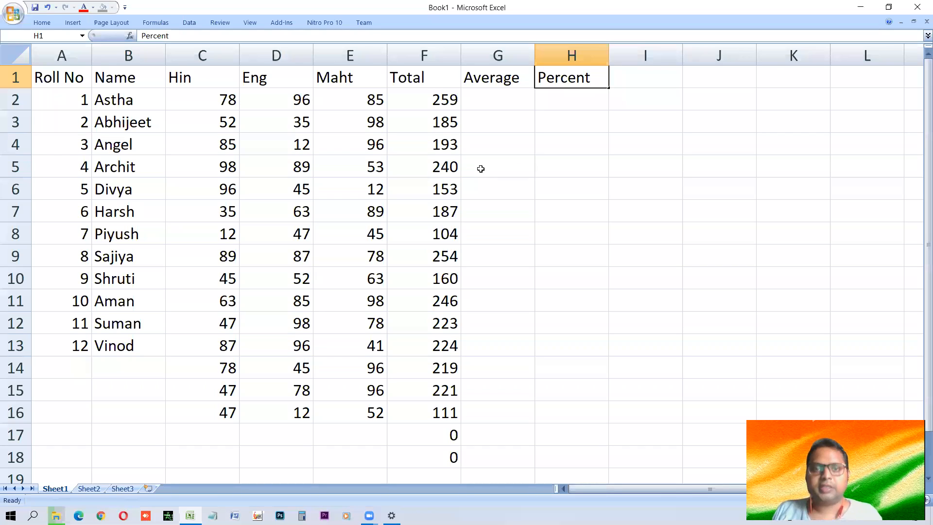
Enter the average formula =F2/3 in G2, dividing the total by the three subjects
key(Left)
key(Down)
text(=)
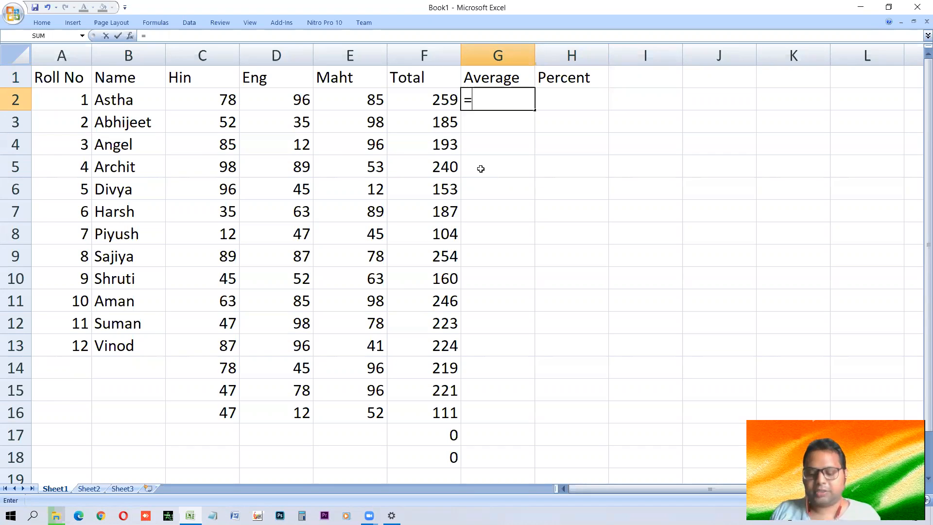
text(F2)
key(Return)
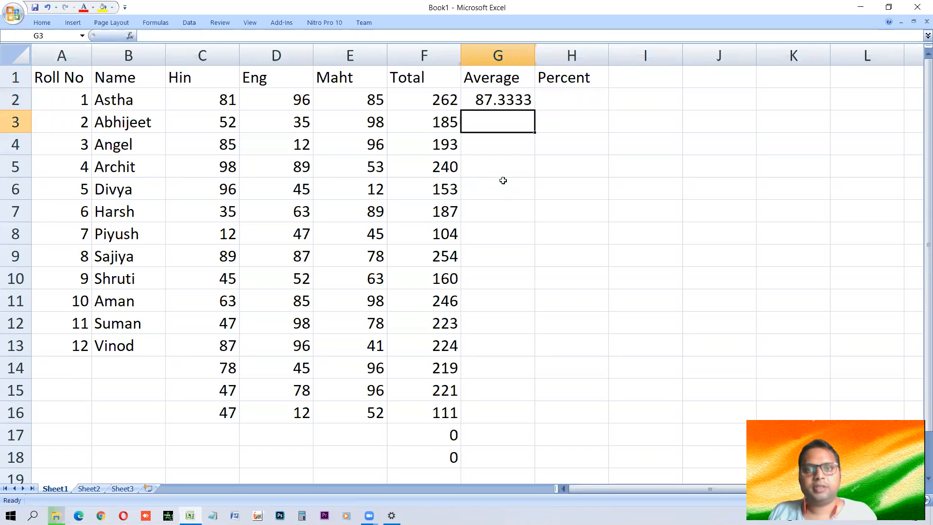
Replace the average formula in G2 with =(C2+D2+E2)/3, referencing the three marks directly
key(Up)
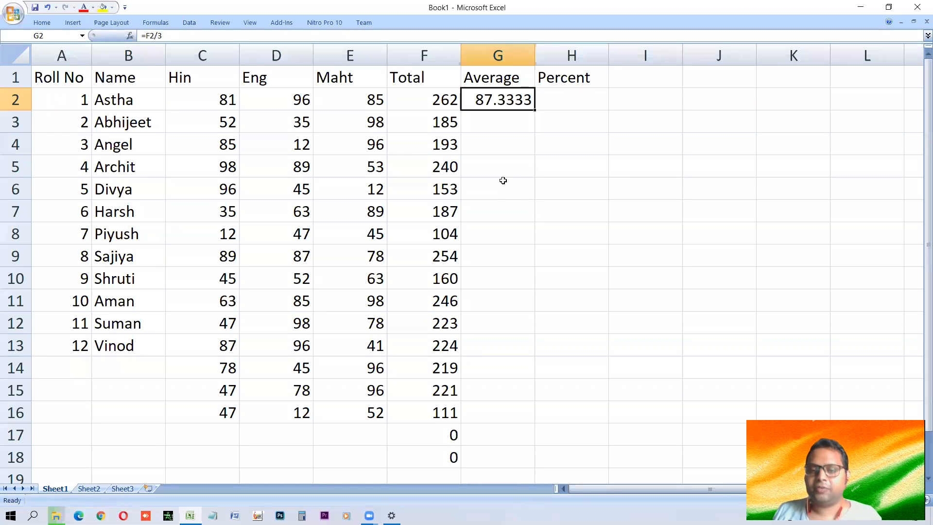
key(F2)
key(BackSpace)
key(BackSpace)
key(BackSpace)
key(BackSpace)
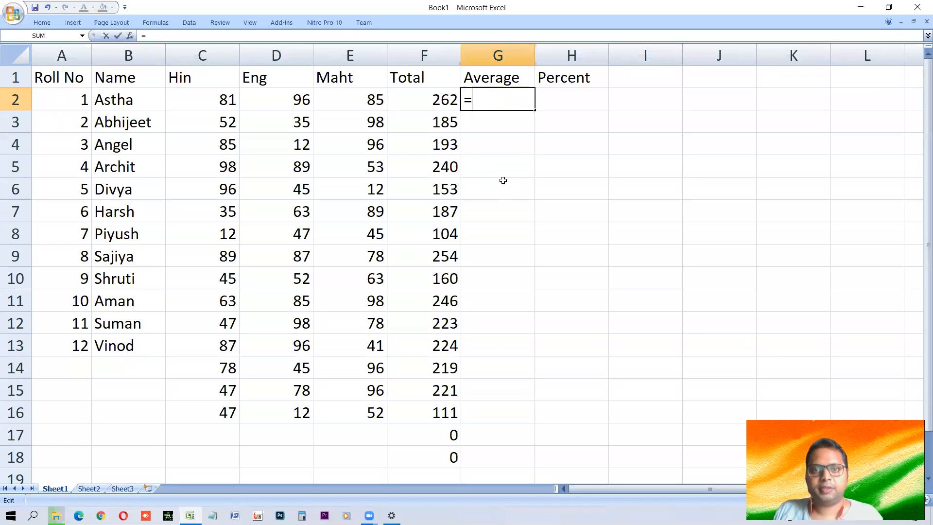
text(()
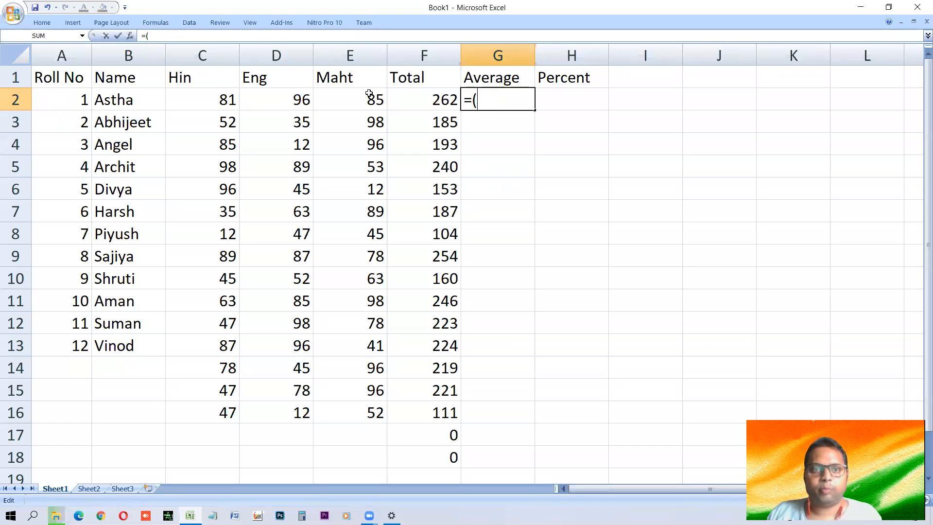
click(226, 100)
text(+)
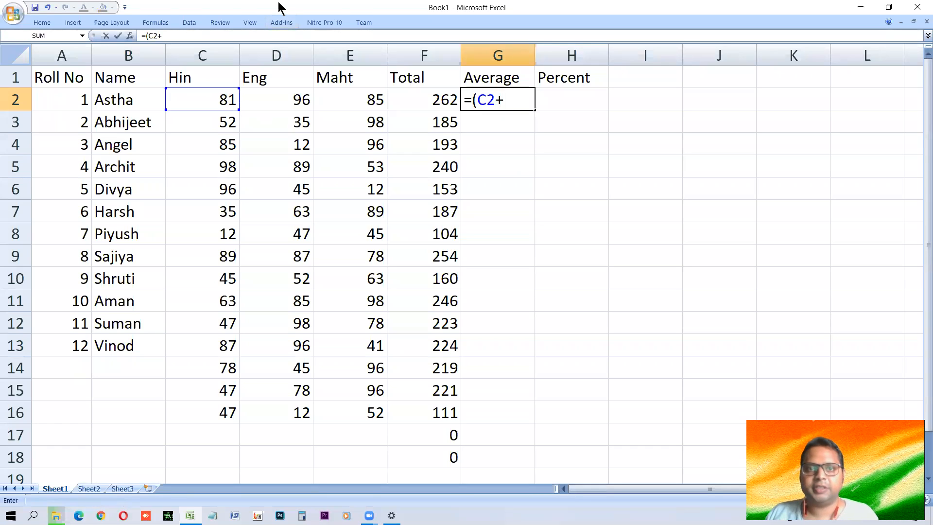
click(299, 104)
text(+)
click(354, 94)
text()/)
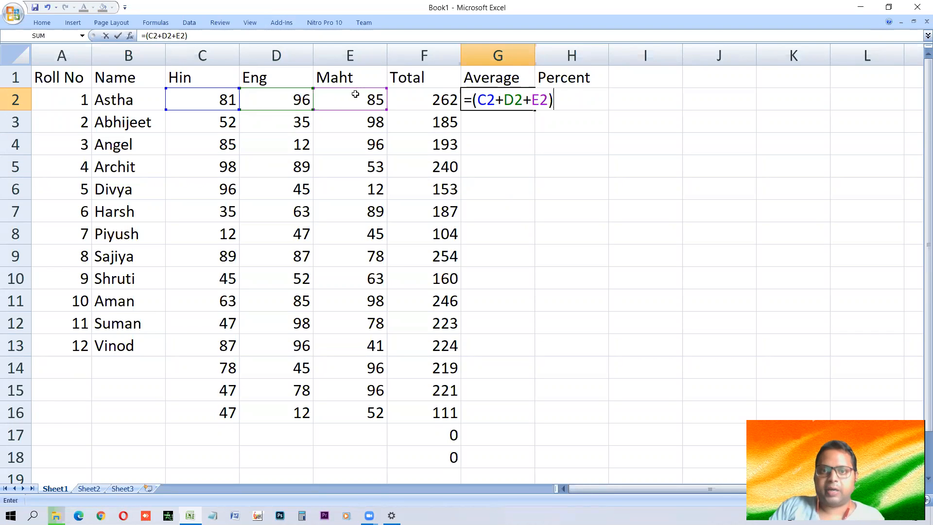
text(3)
key(Return)
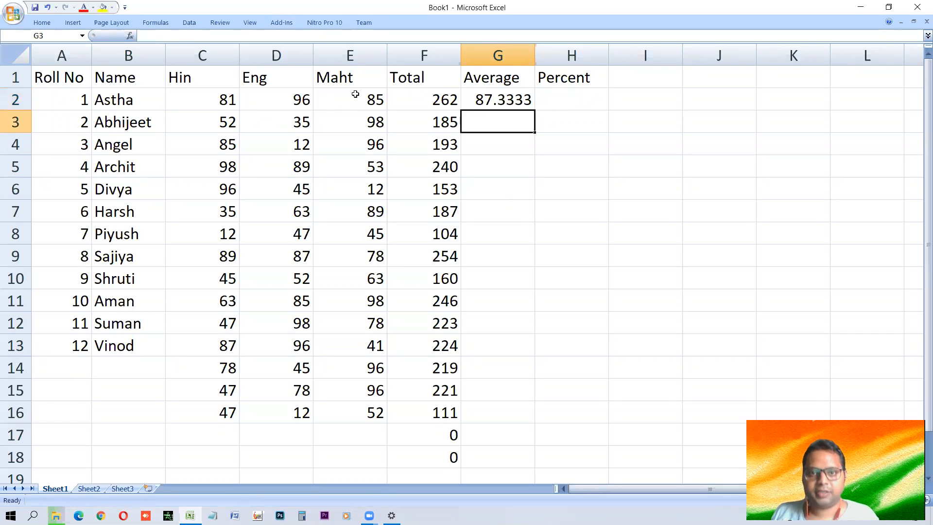
Remove both parentheses from the G2 average formula so it reads =C2+D2+E2/3
key(Up)
key(F2)
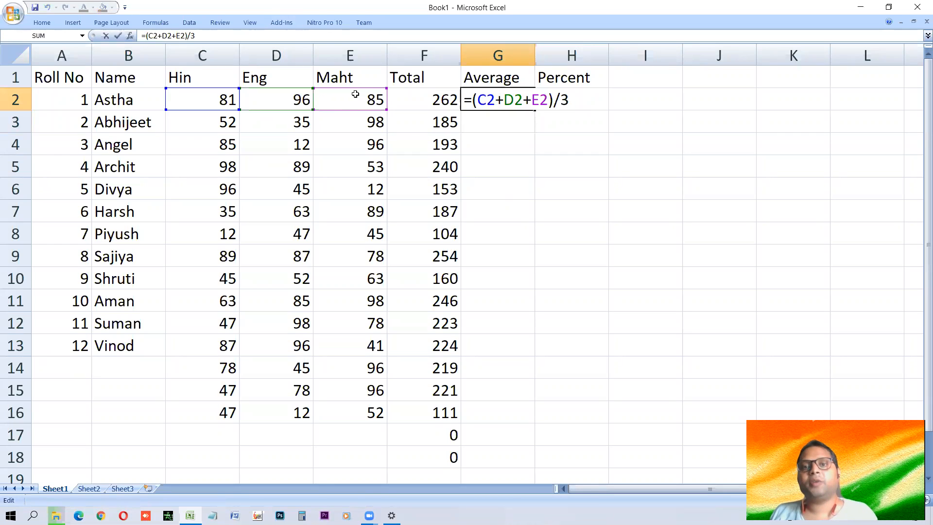
key(Left)
key(BackSpace)
key(Left)
key(Left)
key(Left)
key(Left)
key(Left)
key(Left)
key(Left)
key(Left)
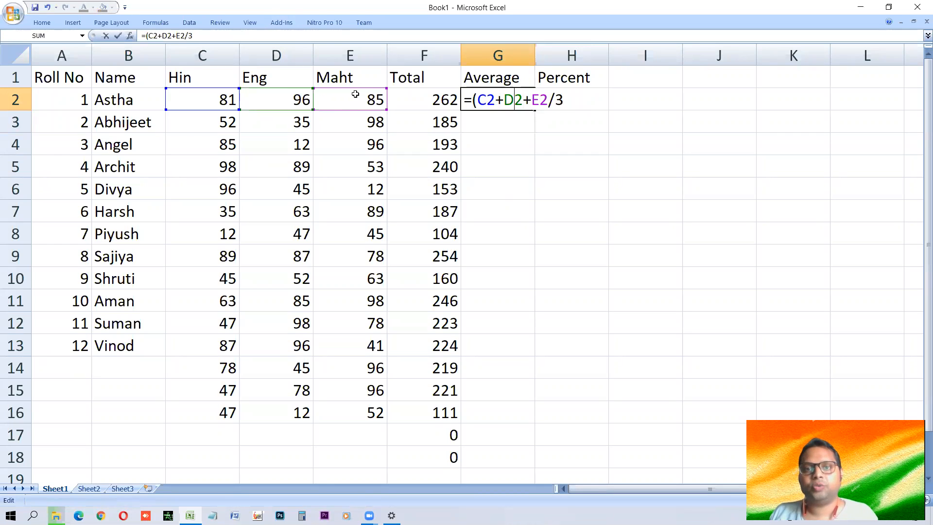
key(BackSpace)
key(Return)
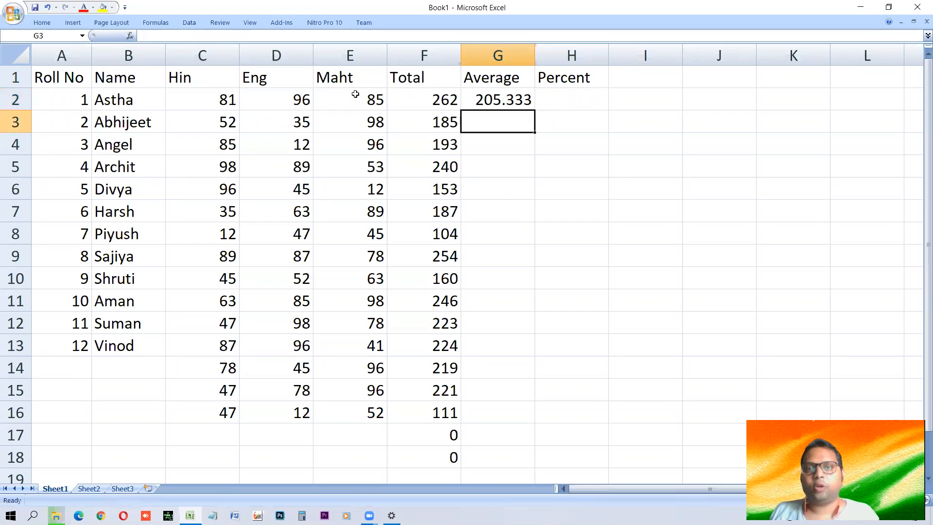
Reopen the G2 formula and highlight E2/3 to examine which part the division applies to
key(Up)
key(F2)
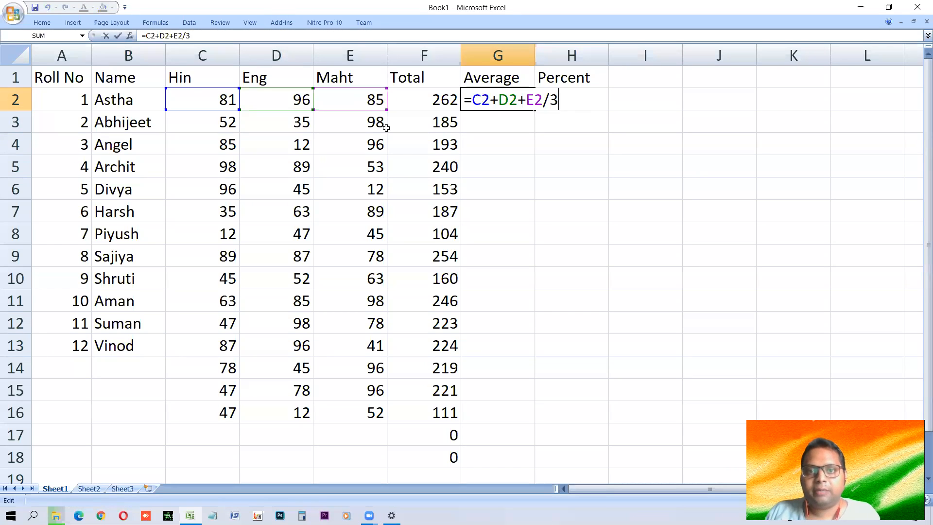
drag(526, 100, 560, 102)
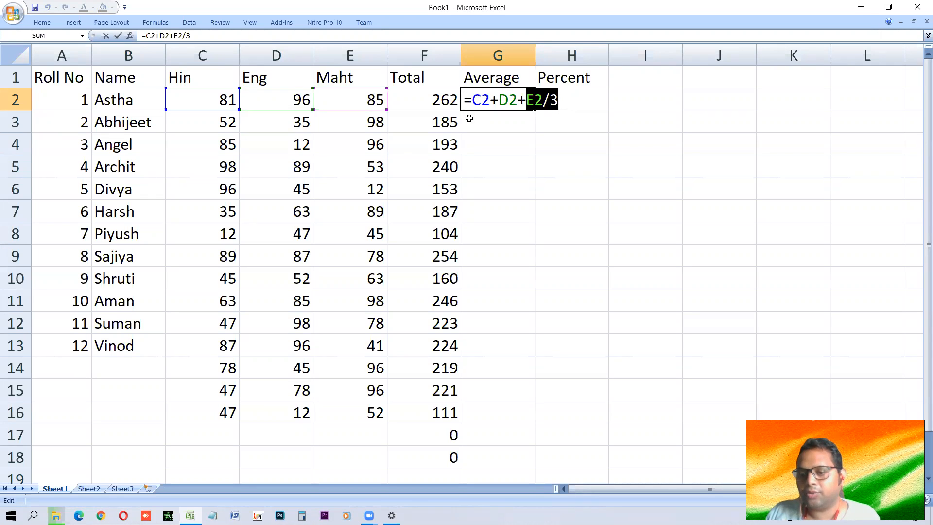
Put parentheses back around the three marks in the G2 average formula so it reads =(C2+D2+E2)/3
key(Return)
key(Up)
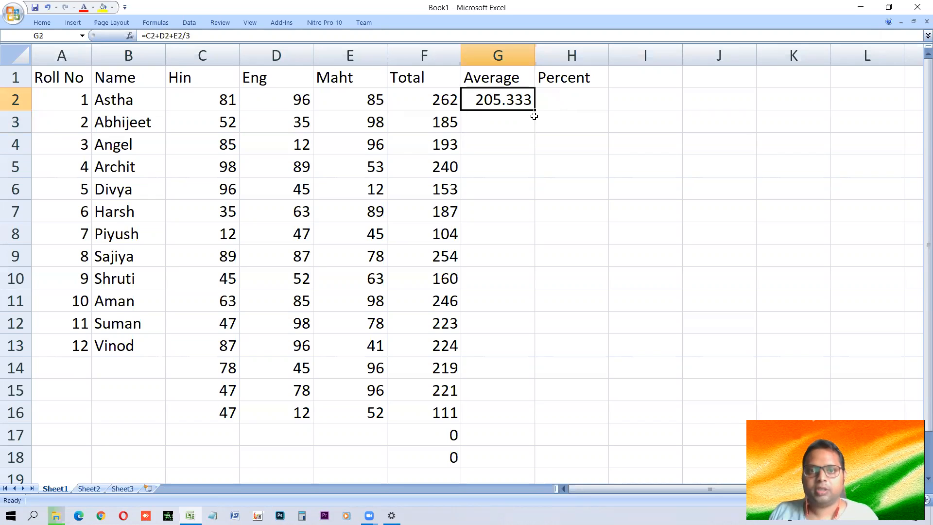
key(F2)
key(Left)
key(Left)
text())
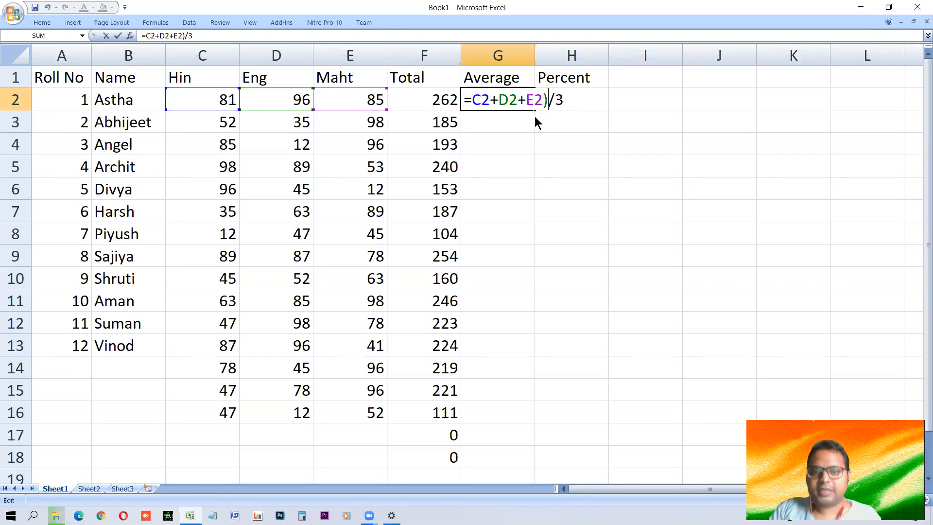
key(Home)
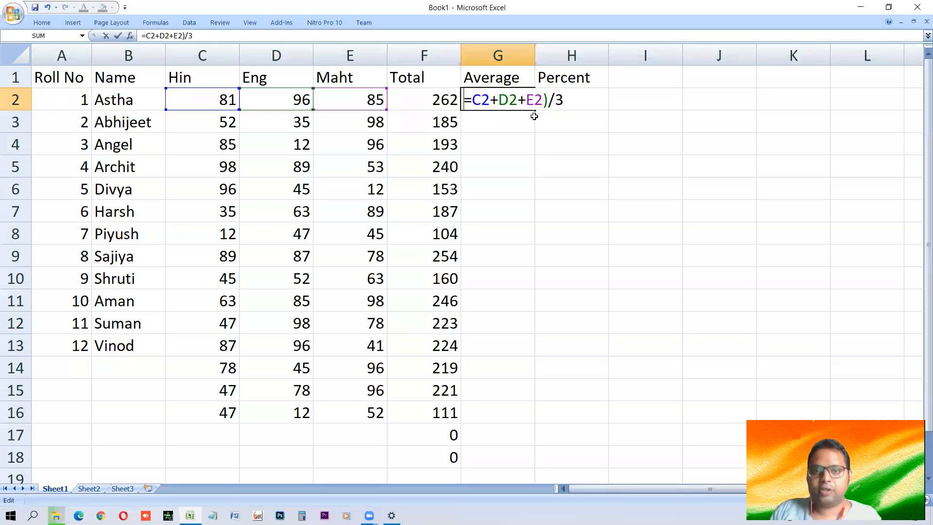
text(()
key(Return)
key(Up)
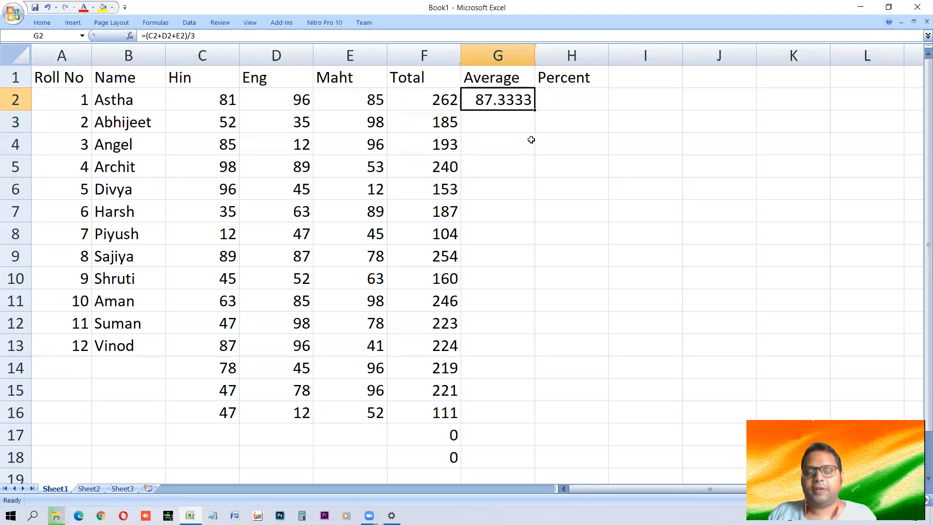
Fill the average formula from G2 down to G18 and check the copied formulas in a few of the cells
drag(534, 111, 552, 381)
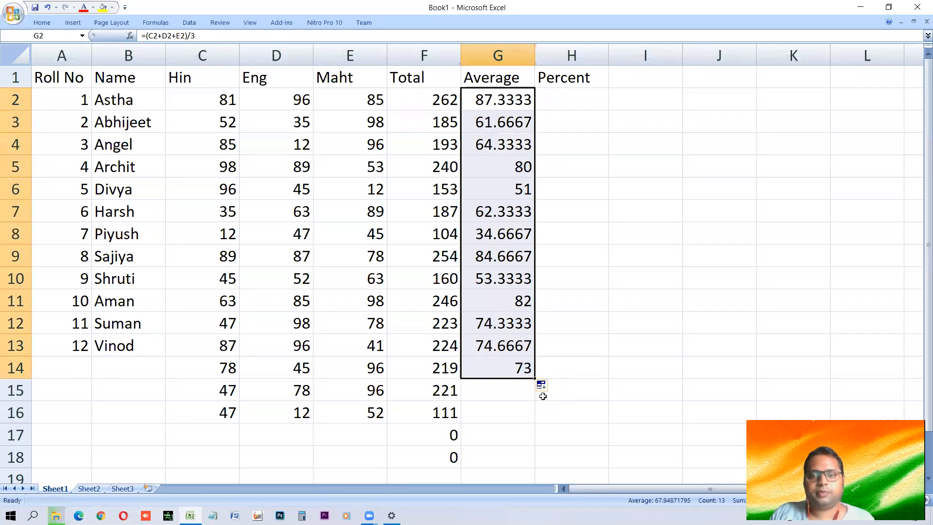
drag(534, 378, 531, 468)
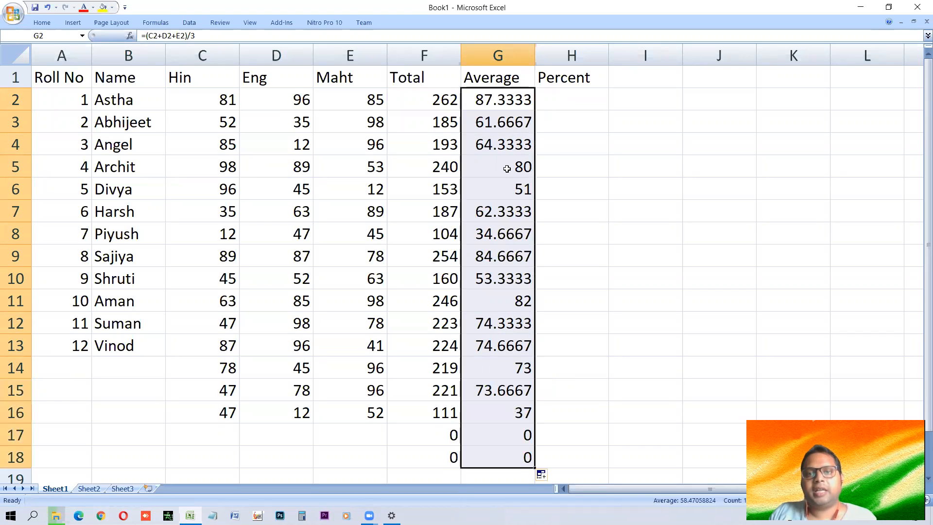
click(505, 151)
click(524, 166)
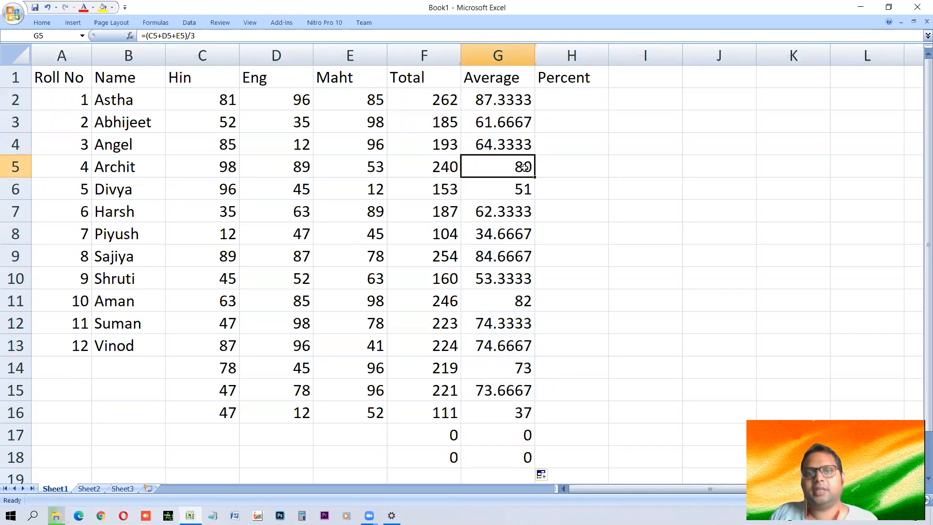
click(516, 212)
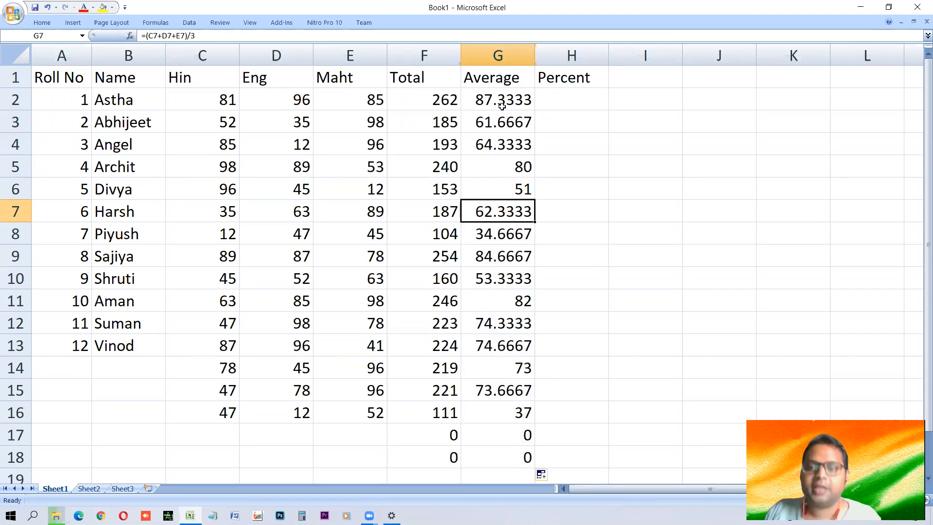
Format the averages in G2:G18 as Number with 3 decimal places
drag(500, 99, 489, 450)
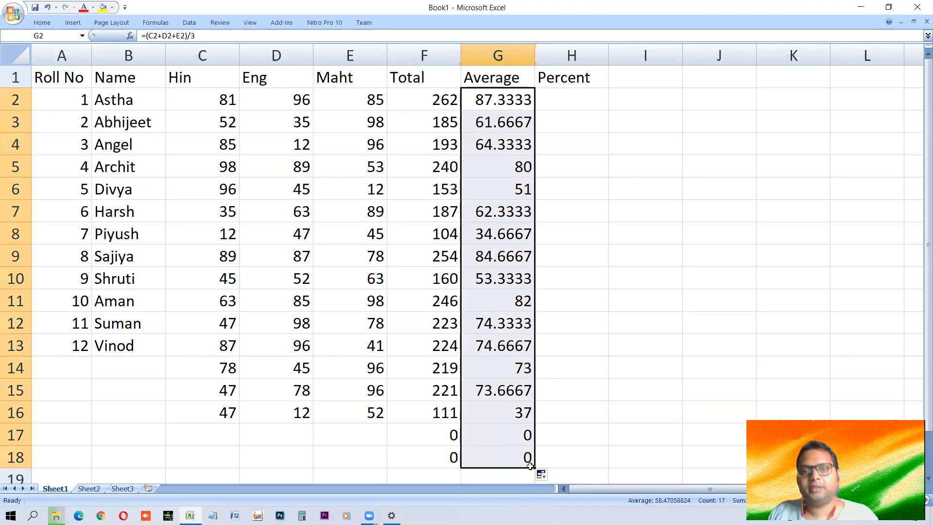
key(ctrl+1)
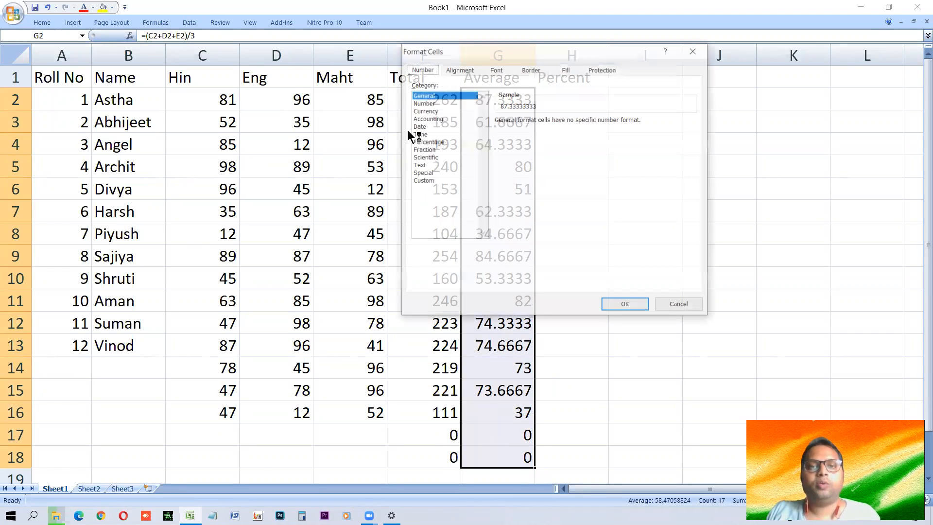
click(423, 103)
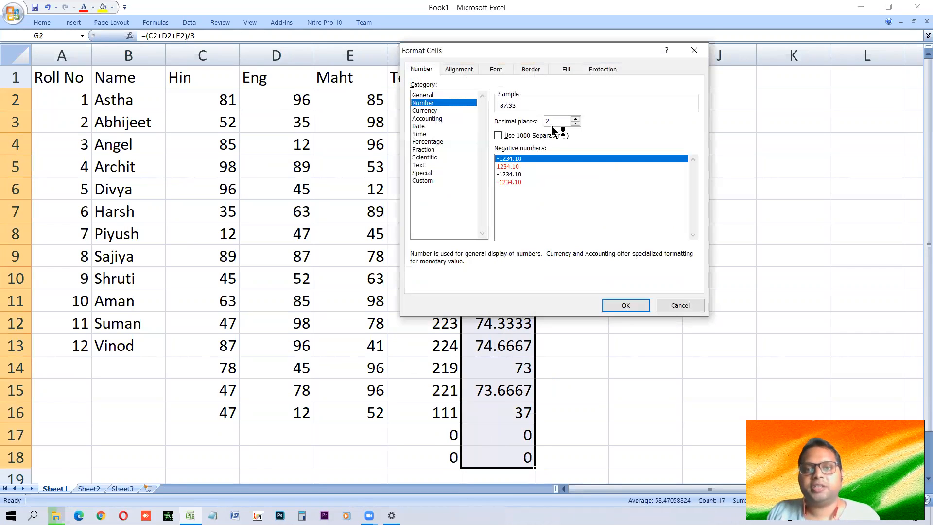
click(575, 119)
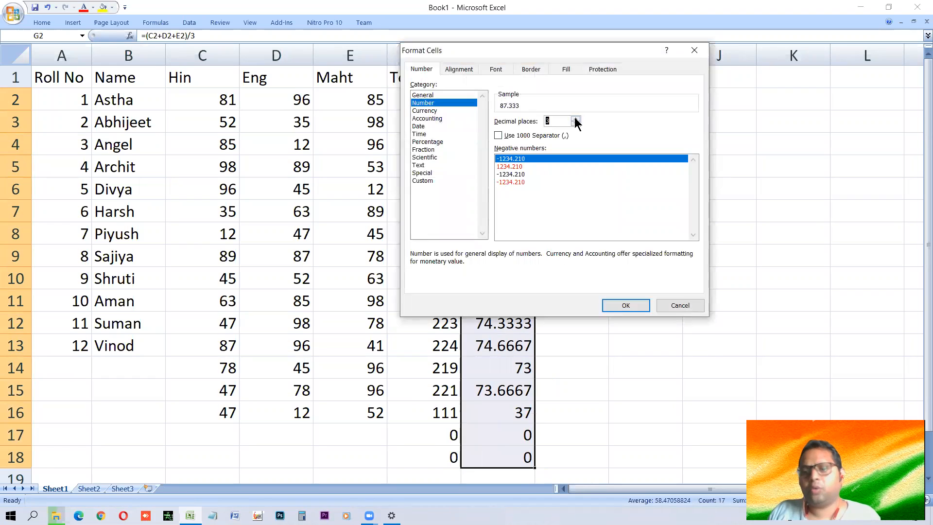
click(633, 305)
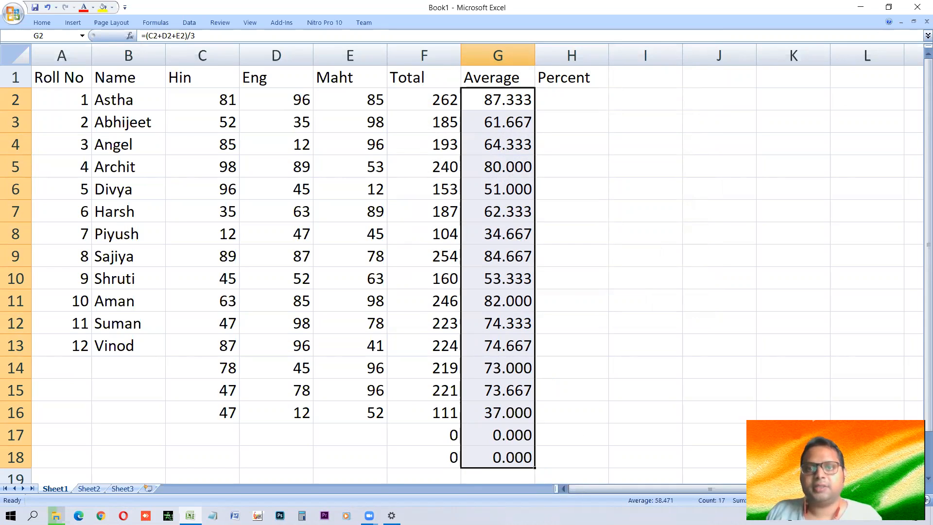
Enter the note "percent of 262 in 300" in I2, beside the Percent column
key(Right)
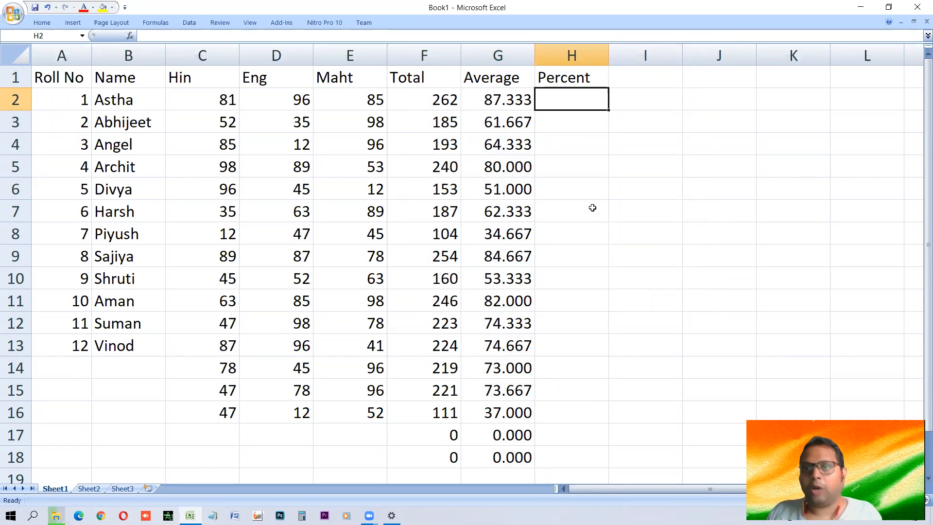
click(917, 81)
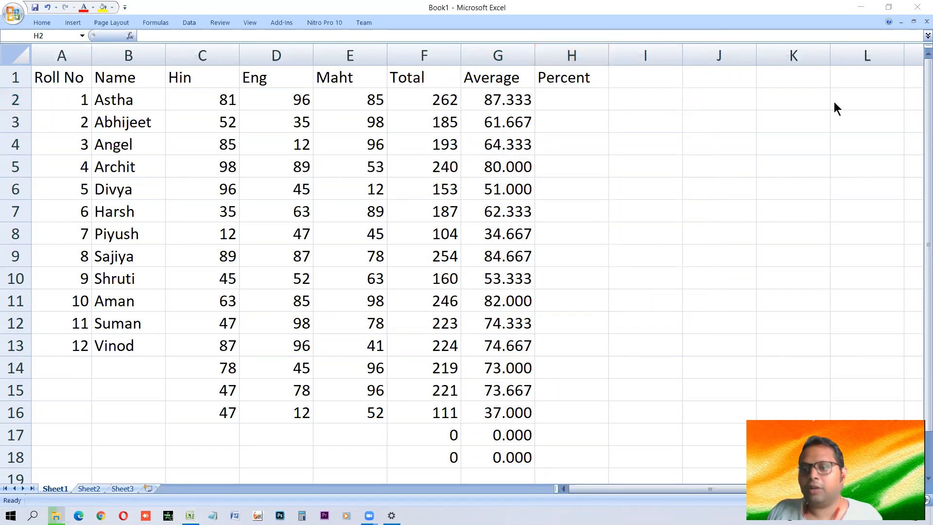
click(667, 97)
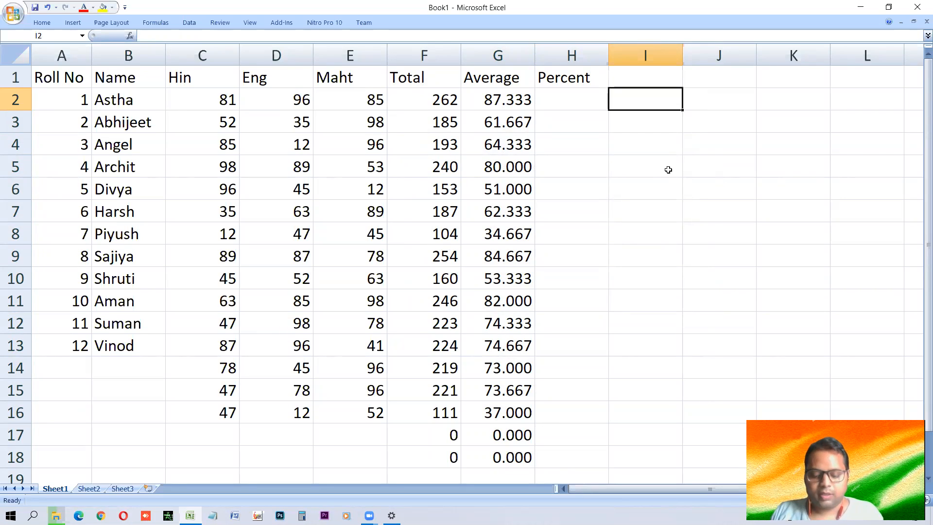
text(percent of)
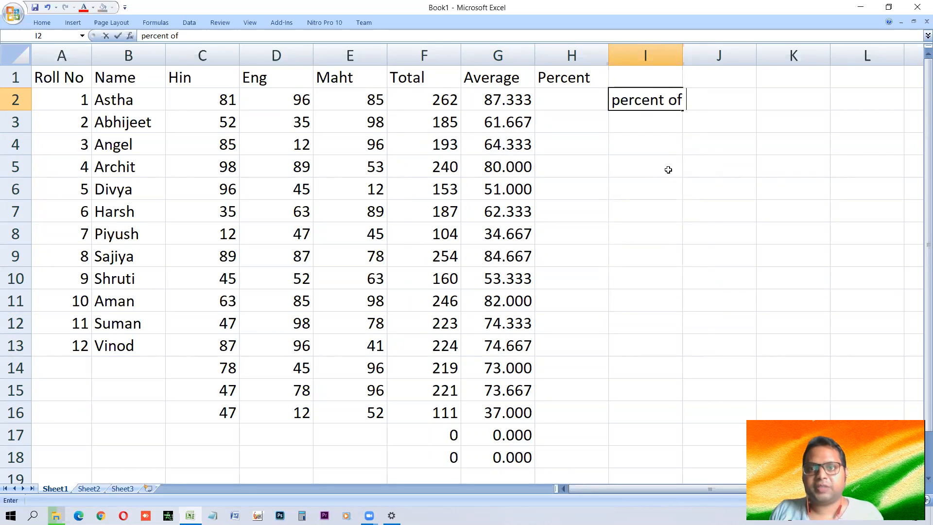
text( 2)
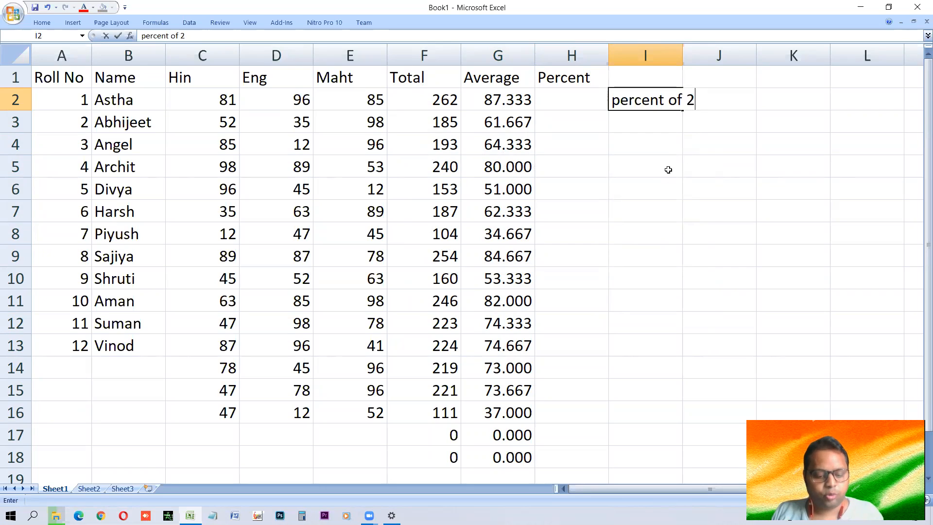
text(62 in )
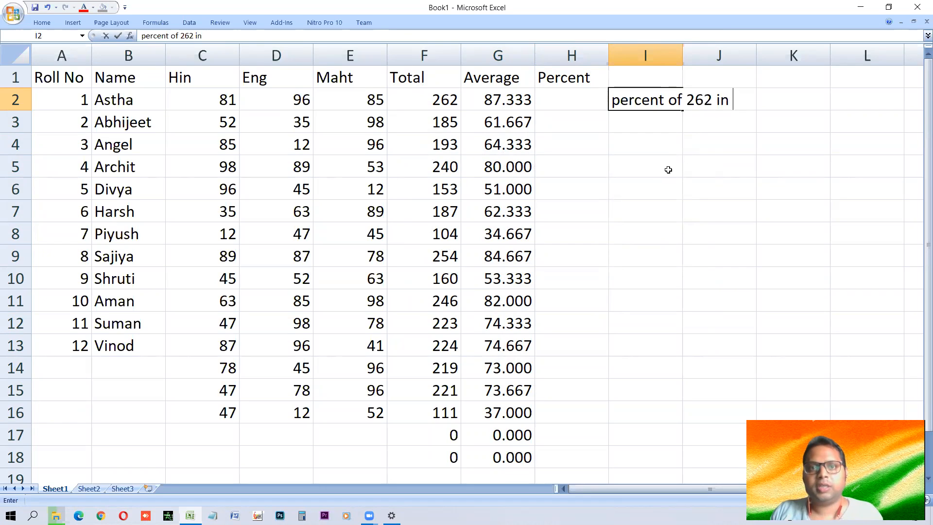
text(300)
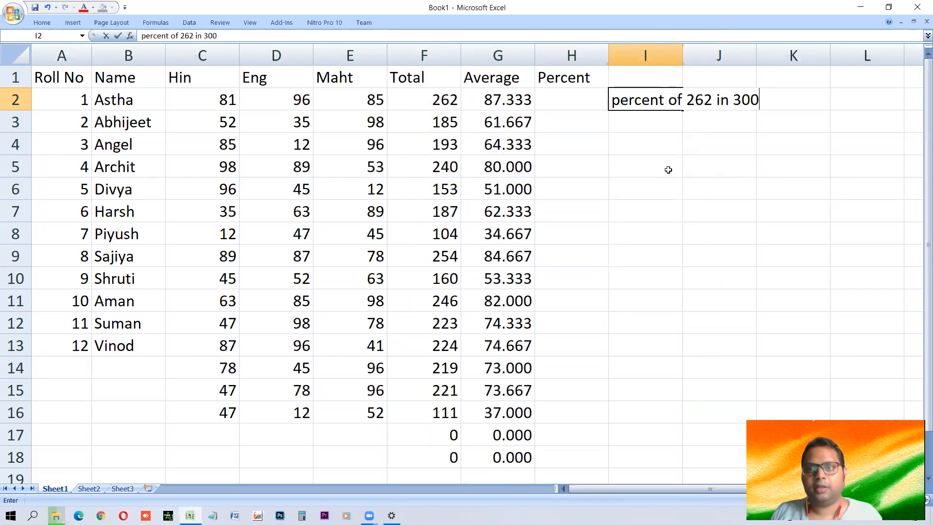
key(ctrl+Return)
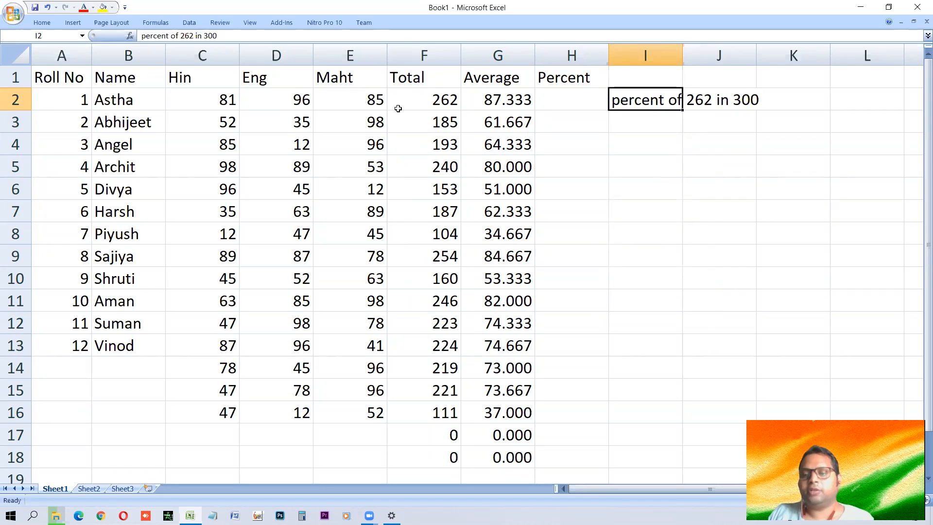
Write the percentage calculation as the text "100 * 262/300" in I3, below the note
click(440, 102)
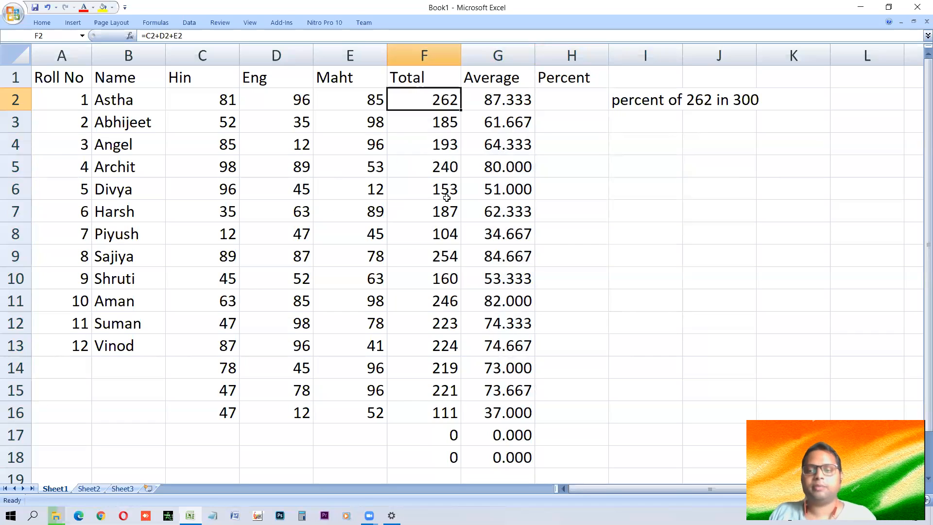
click(639, 103)
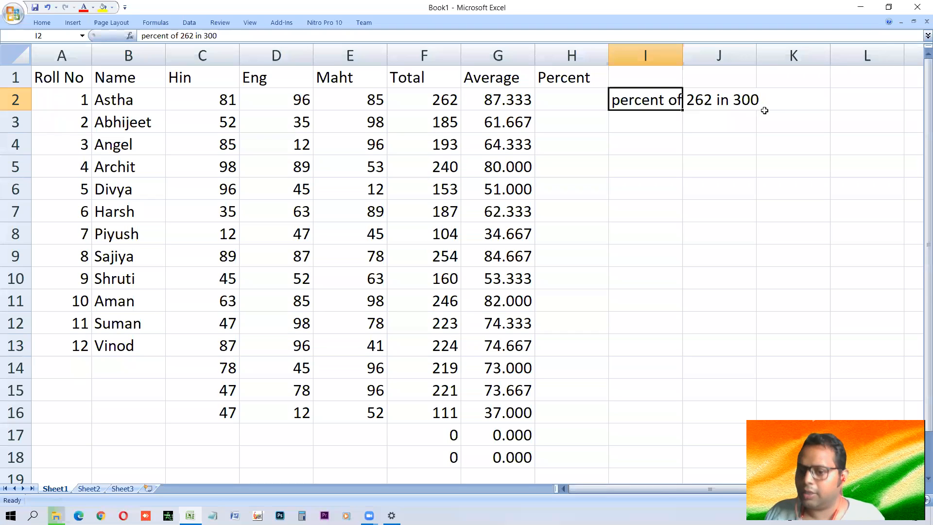
click(633, 124)
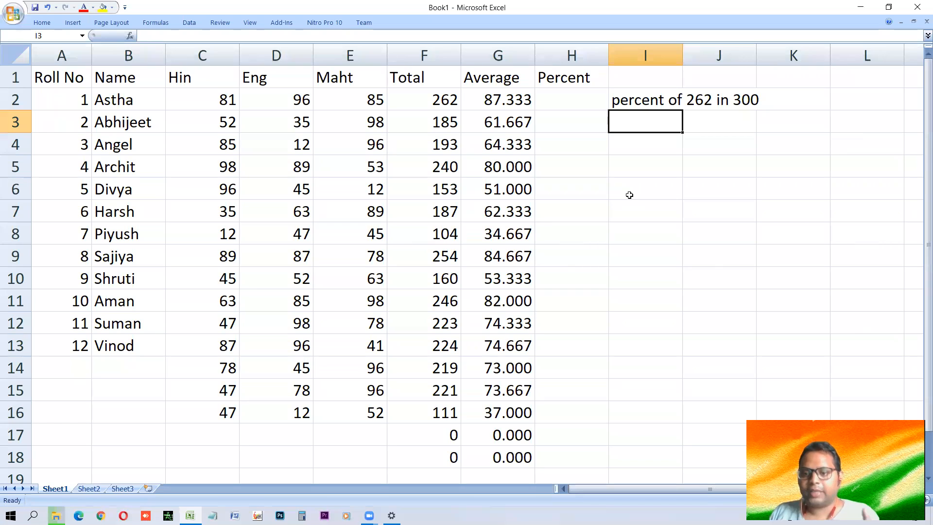
text(100 *)
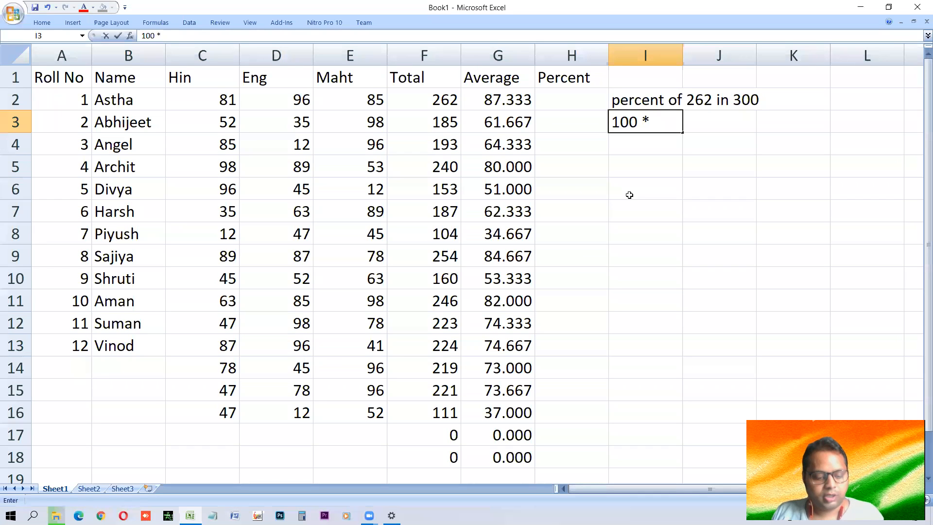
text( 262)
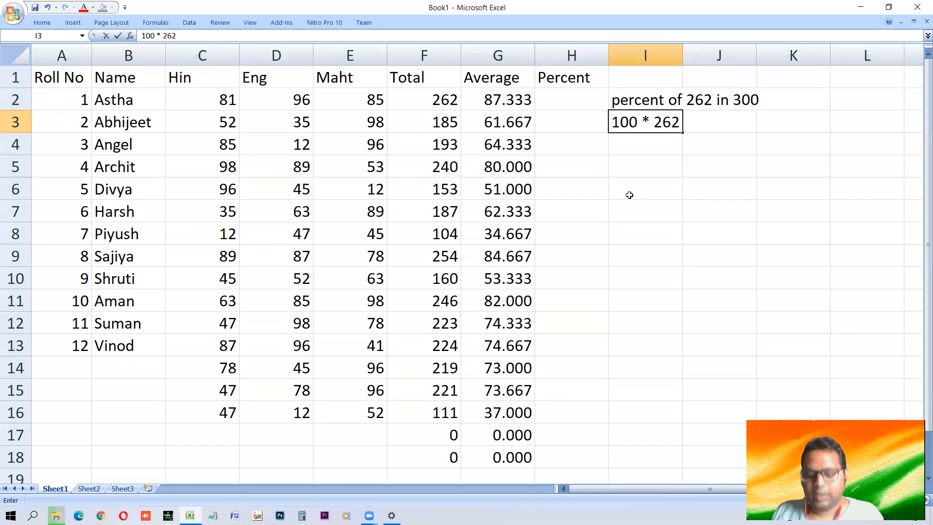
text(/300)
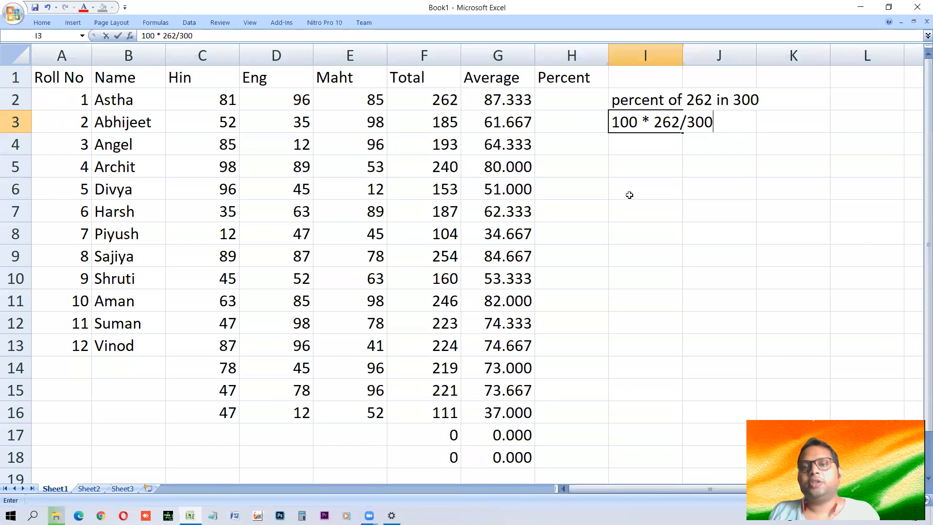
key(Return)
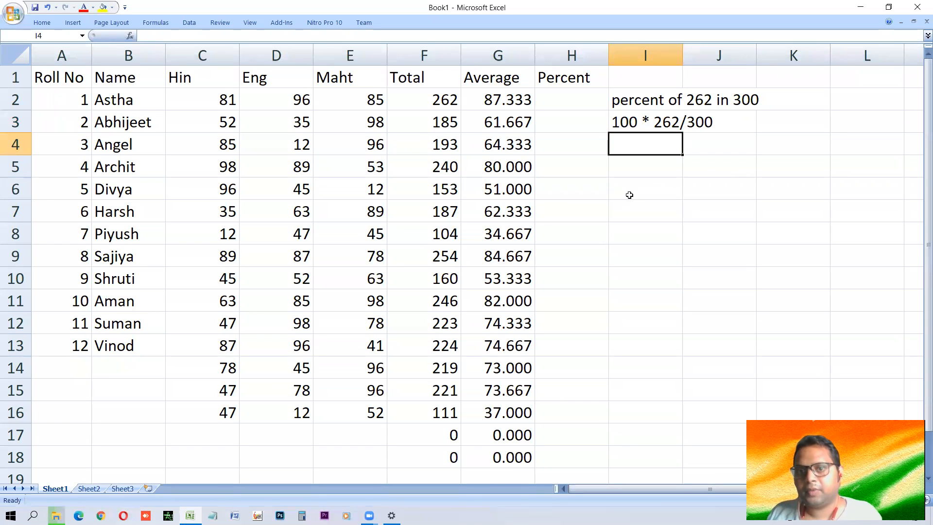
Enter the percent formula =100*F2/300 in H2, referencing the first student's total
key(Up)
key(Up)
key(Up)
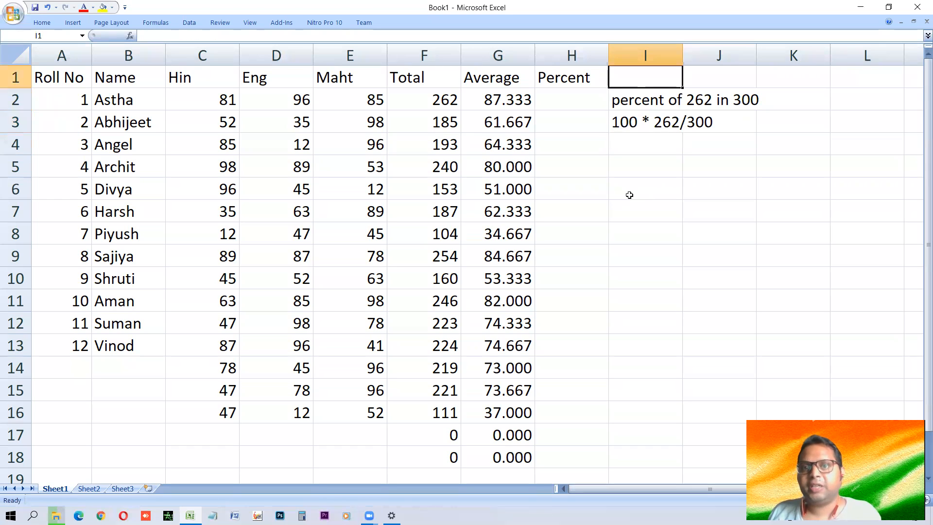
key(Down)
key(Left)
text(=100*)
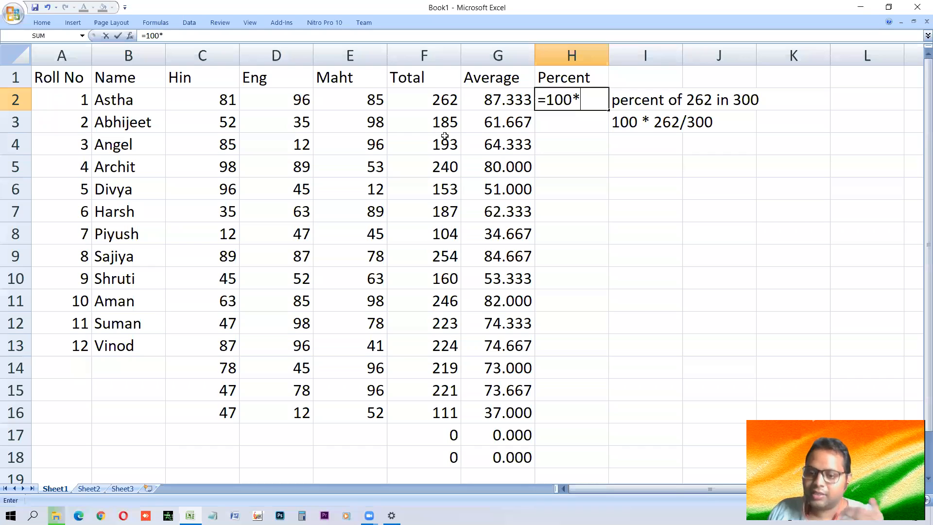
click(443, 100)
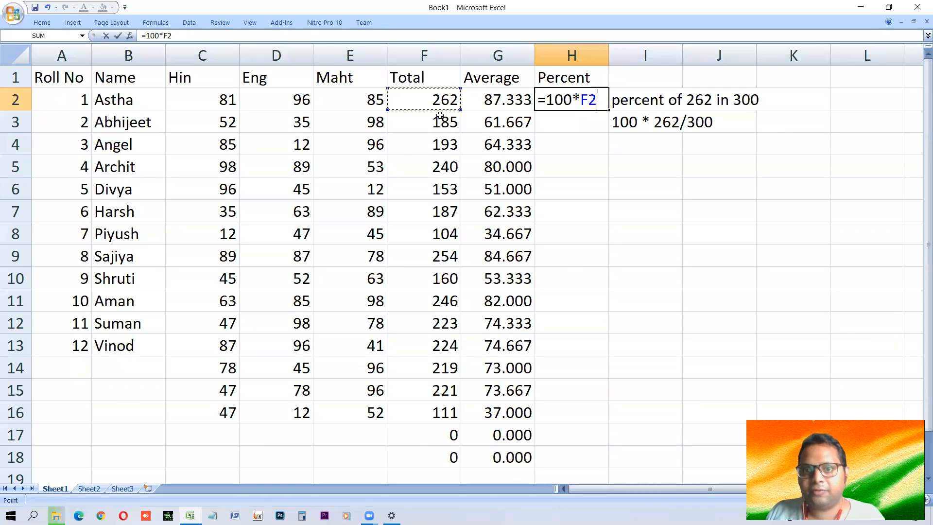
text(/)
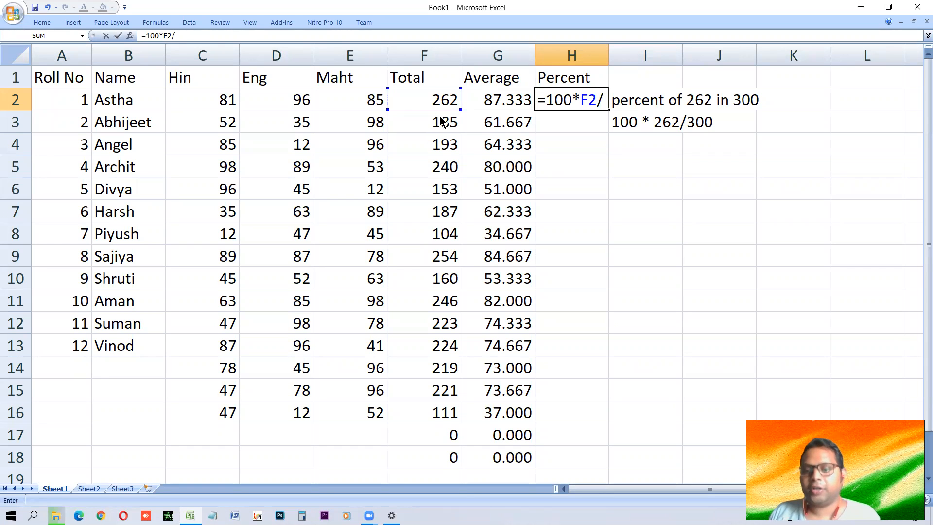
text(3000)
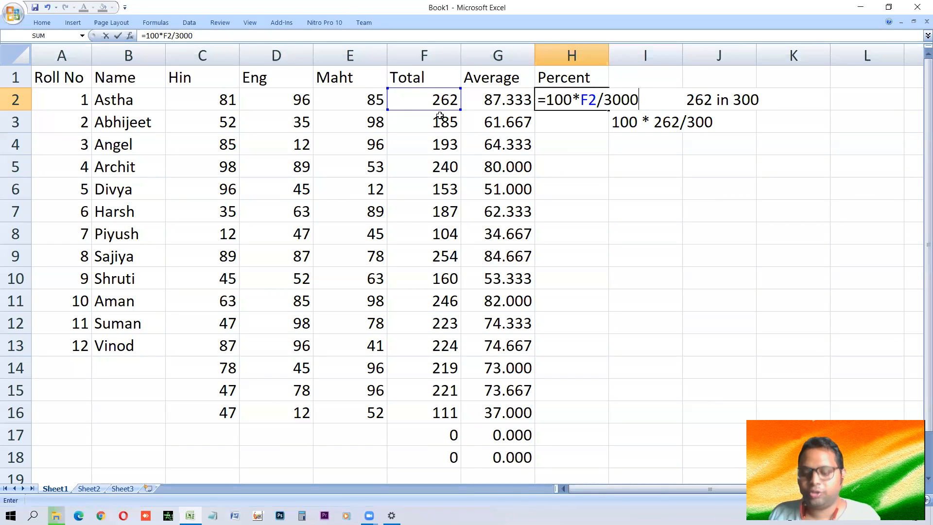
key(BackSpace)
key(Return)
key(Up)
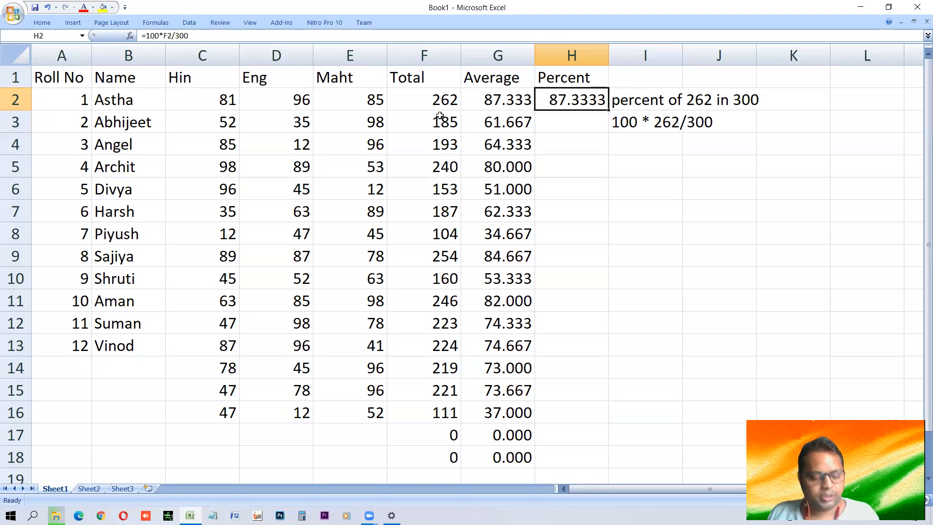
Fill the percent formula from H2 down through H18
key(shift+Down)
key(shift+Down)
key(shift+Down)
key(shift+Down)
key(shift+Down)
key(shift+Down)
key(shift+Down)
key(shift+Down)
key(shift+Down)
key(shift+Down)
key(shift+Down)
key(shift+Down)
key(shift+Down)
key(shift+Down)
key(shift+Down)
key(shift+Down)
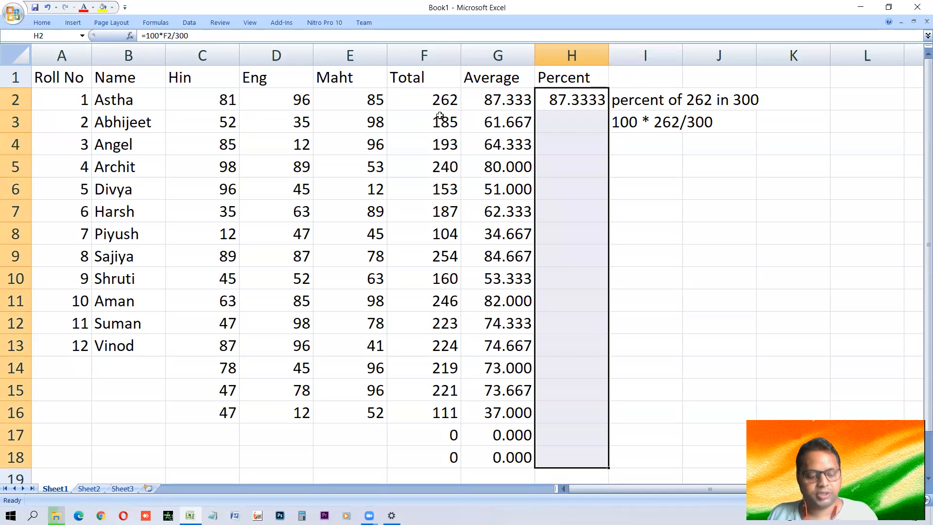
key(ctrl+d)
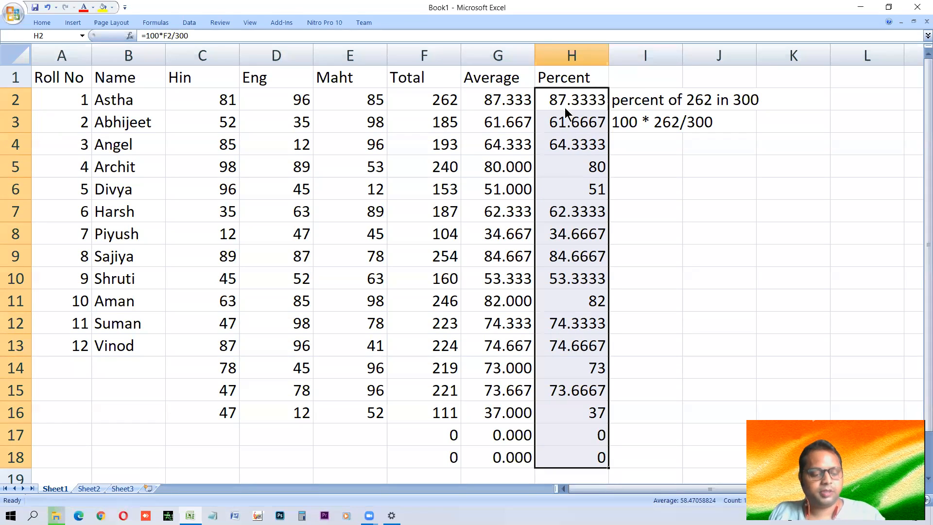
Format the percentages in H2:H18 as Number with 2 decimal places
key(ctrl+1)
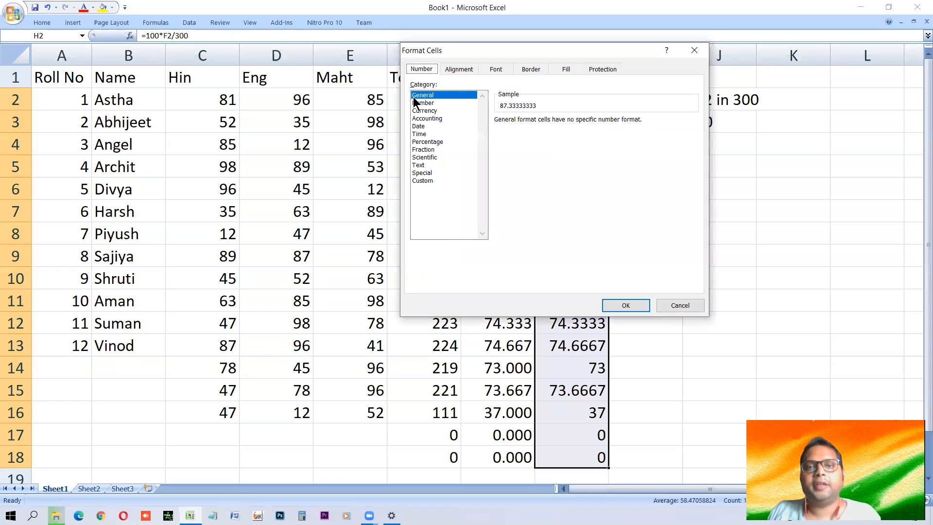
click(420, 103)
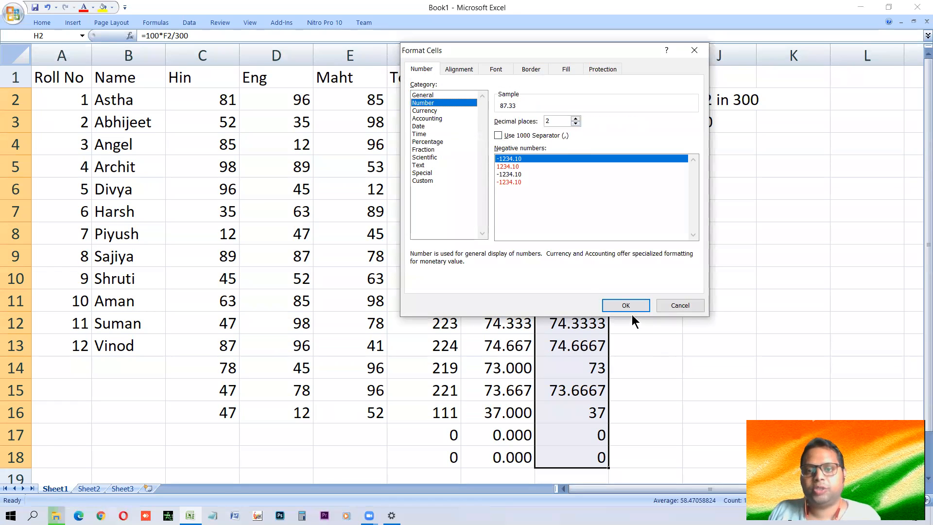
click(628, 303)
click(558, 191)
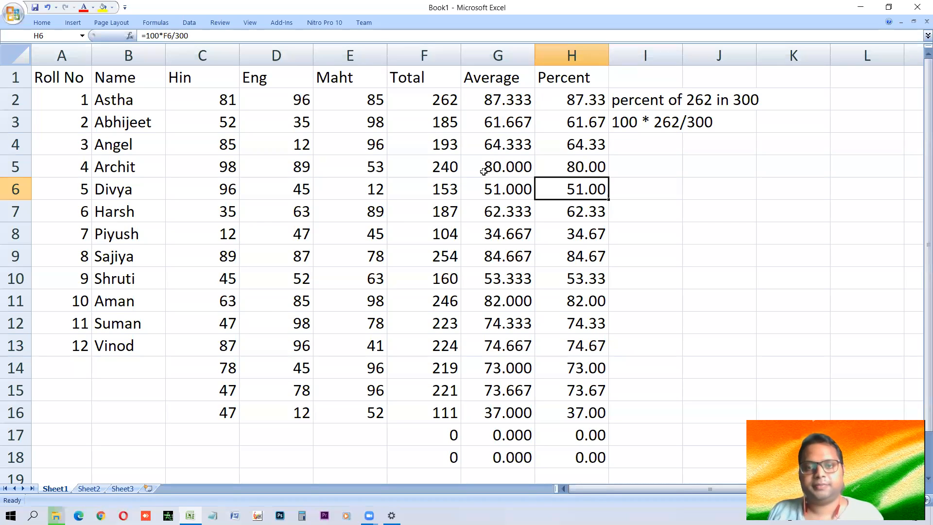
Try to enter 120 as the first student's Hin mark in C2
click(476, 103)
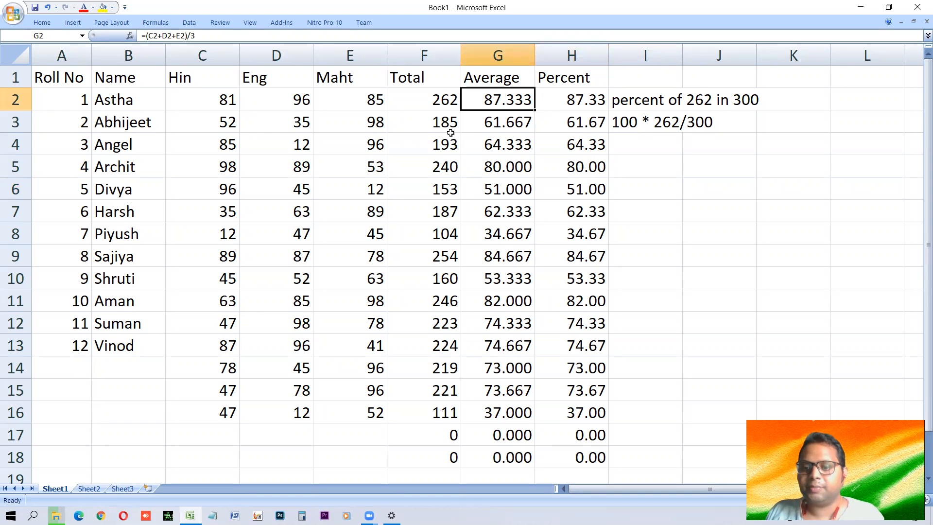
click(212, 102)
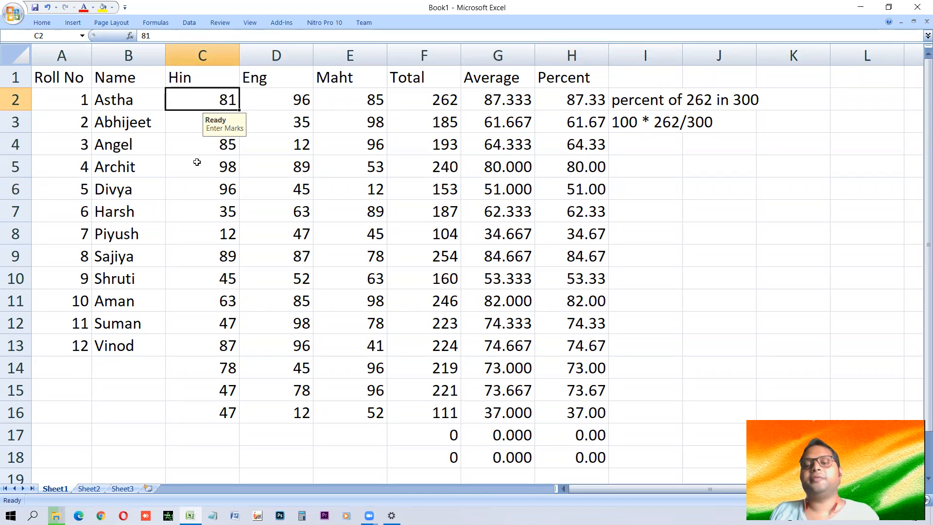
text(120)
key(Return)
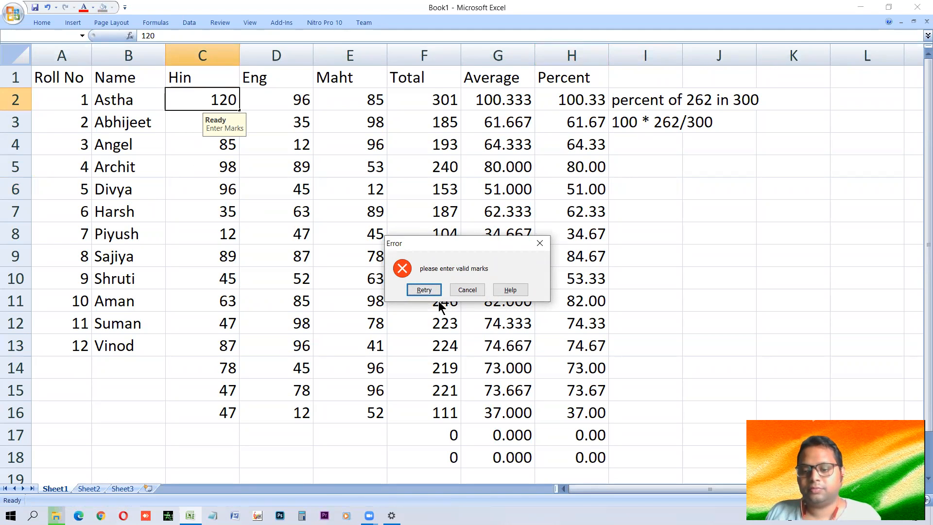
click(425, 289)
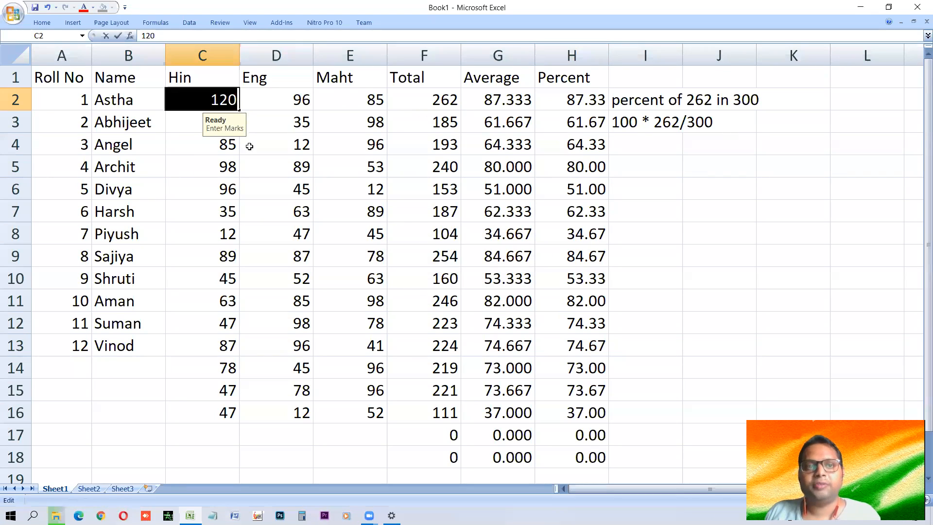
key(Return)
key(Escape)
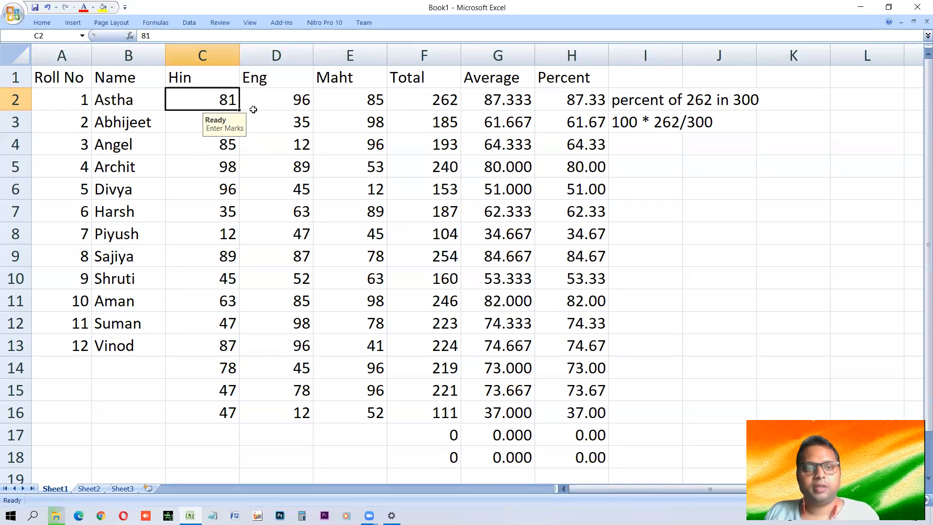
Clear all data validation settings from the marks and totals in C2:F18
drag(201, 99, 376, 144)
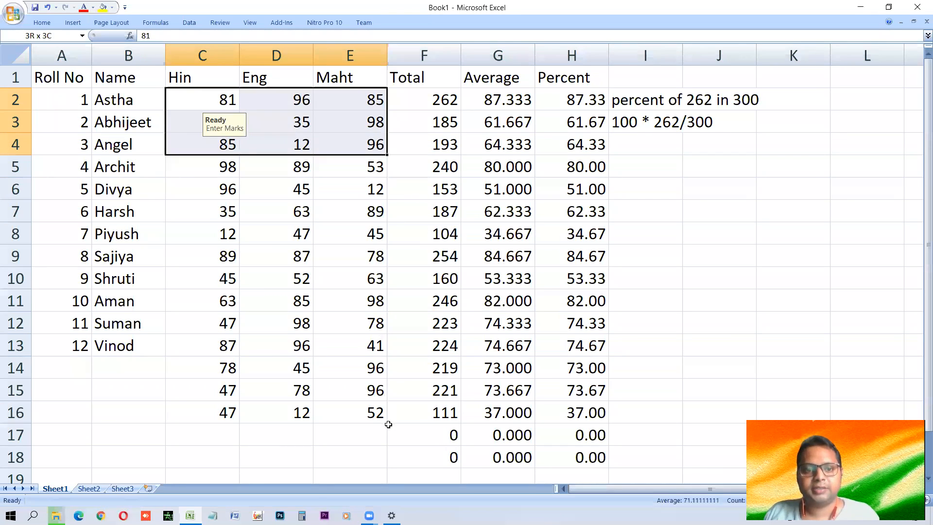
drag(383, 410, 402, 454)
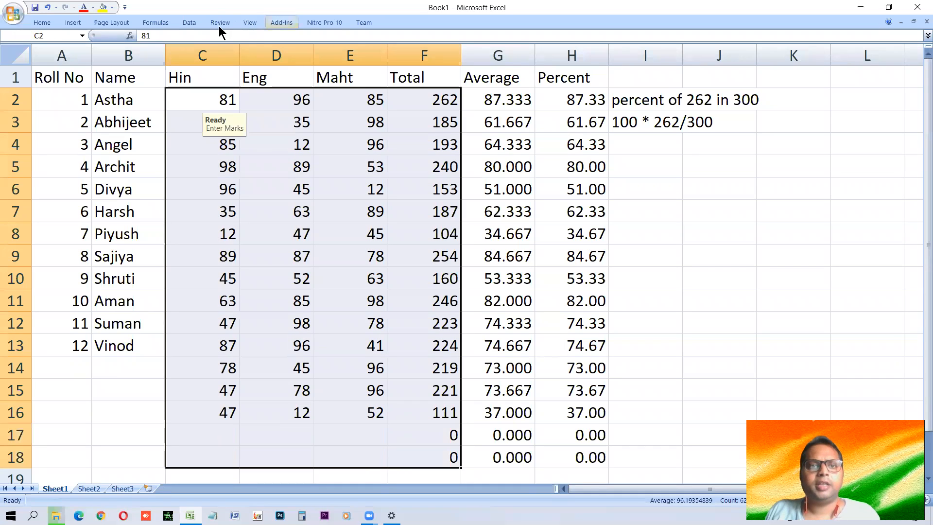
click(189, 22)
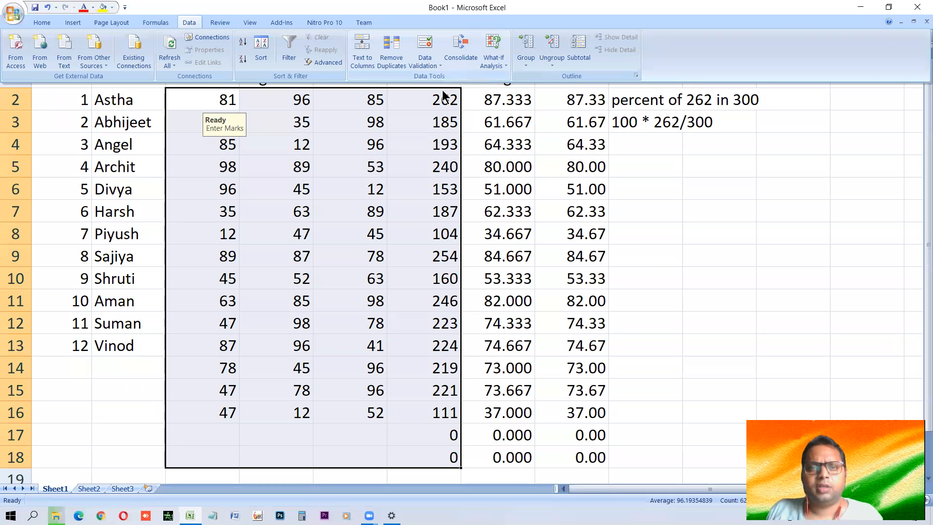
click(424, 48)
click(422, 289)
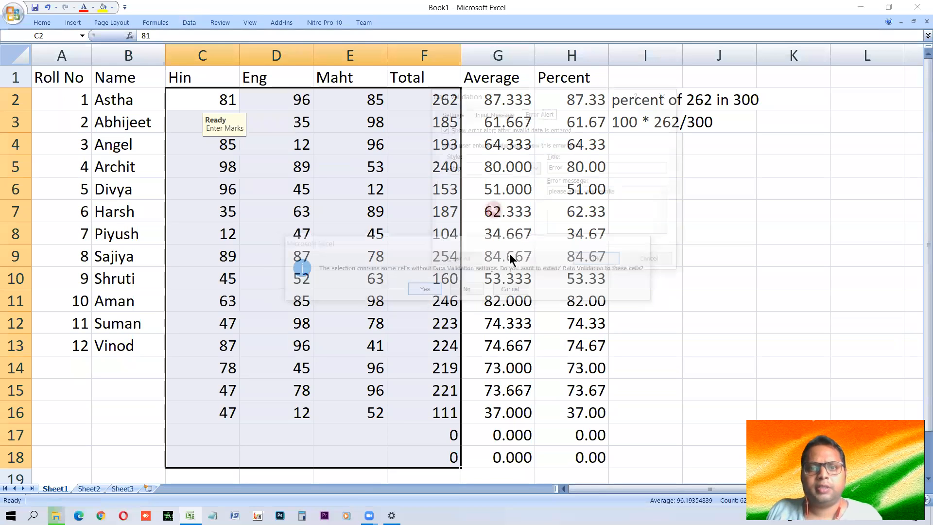
click(459, 262)
key(Return)
click(261, 257)
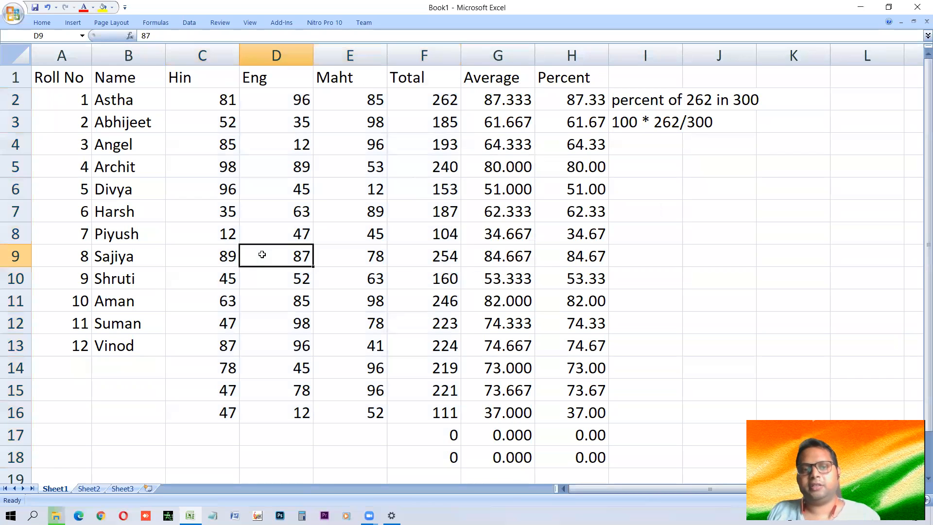
Check the first marks cells in the Hin and Eng columns for any remaining validation input message
click(222, 122)
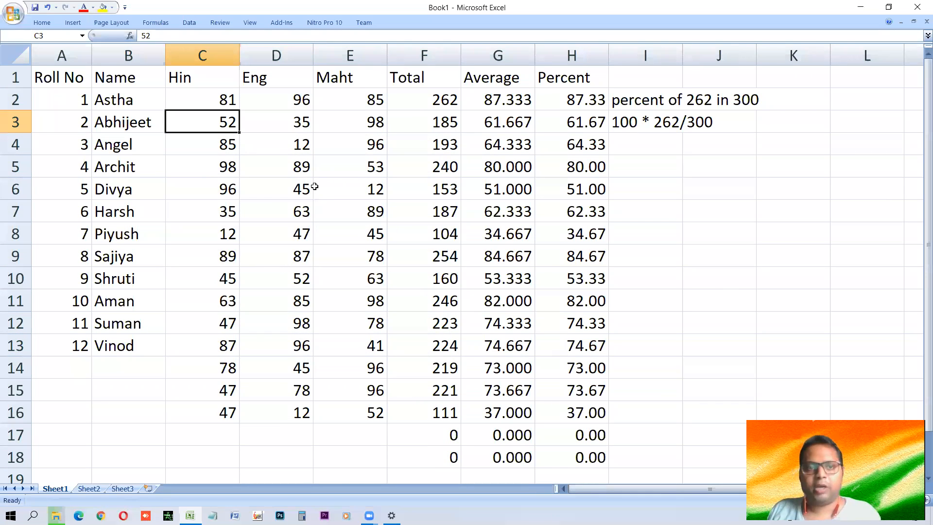
key(Up)
key(Down)
key(Down)
key(Down)
key(Down)
key(Down)
key(Down)
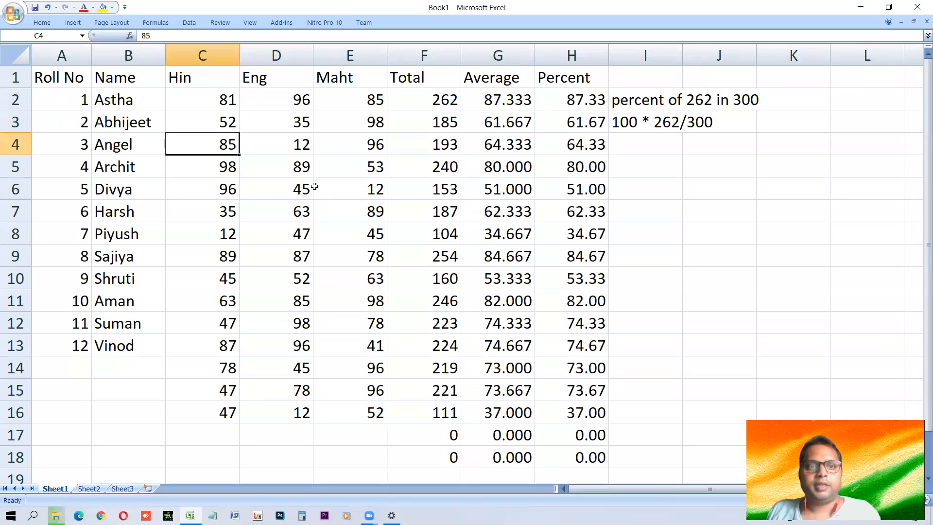
key(Up)
key(Up)
key(Up)
key(Up)
key(Up)
key(Up)
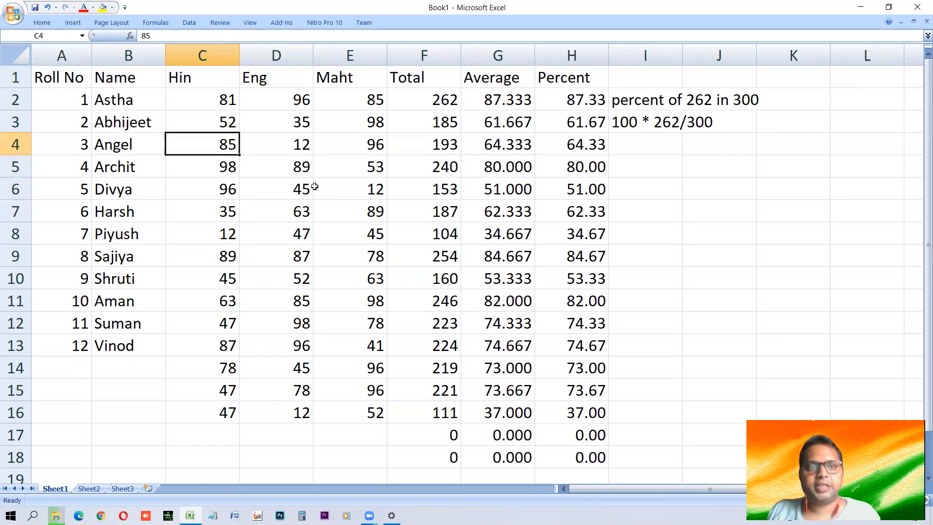
key(shift+Down)
key(shift+Down)
key(shift+Right)
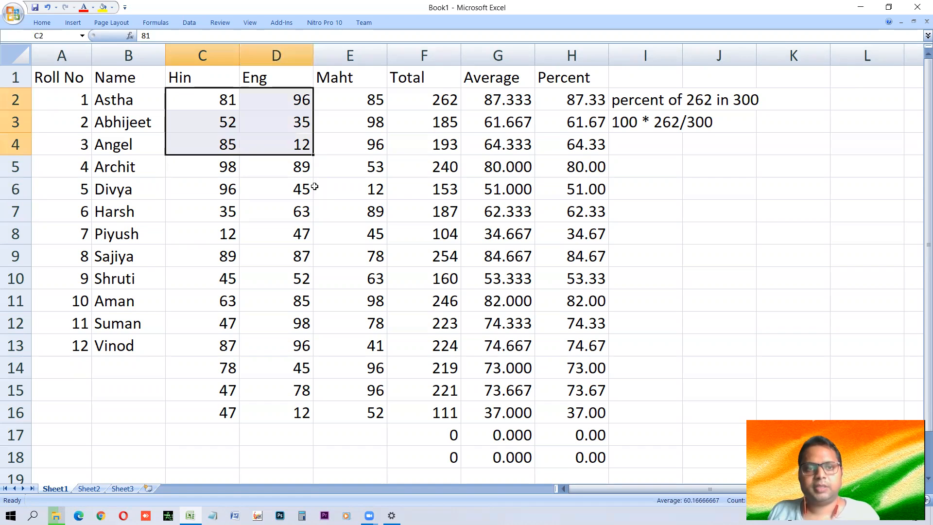
Change the first student's marks in C2:E2 to 125 for Hin, 149 for Eng and 99 for Maht
key(Left)
key(Right)
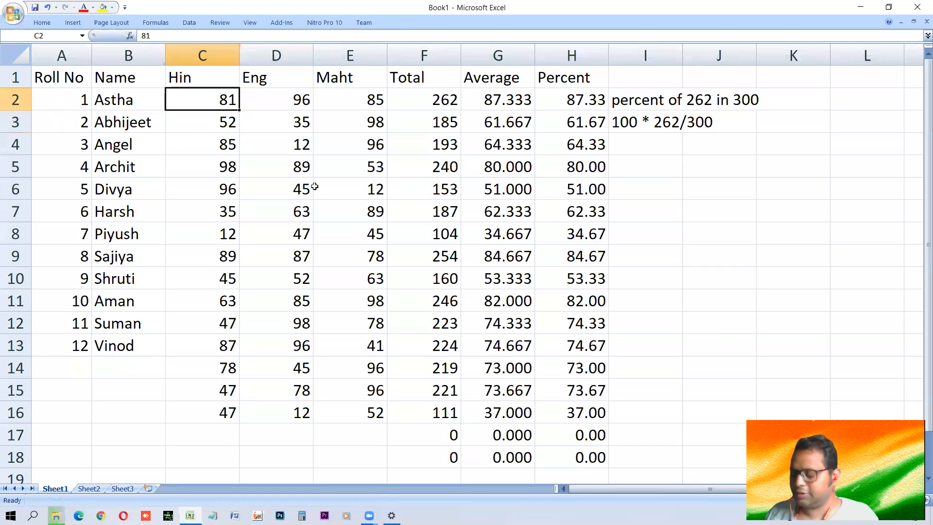
text(125)
key(Right)
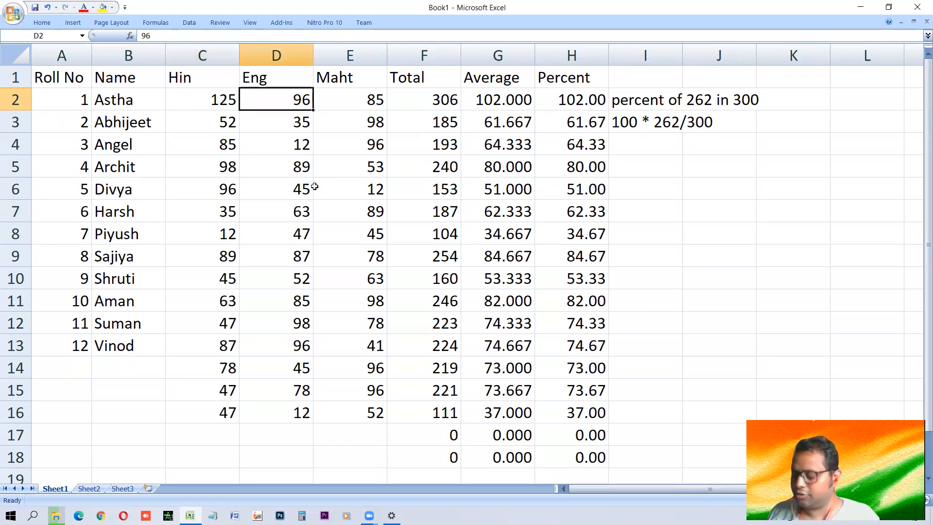
text(149)
key(Right)
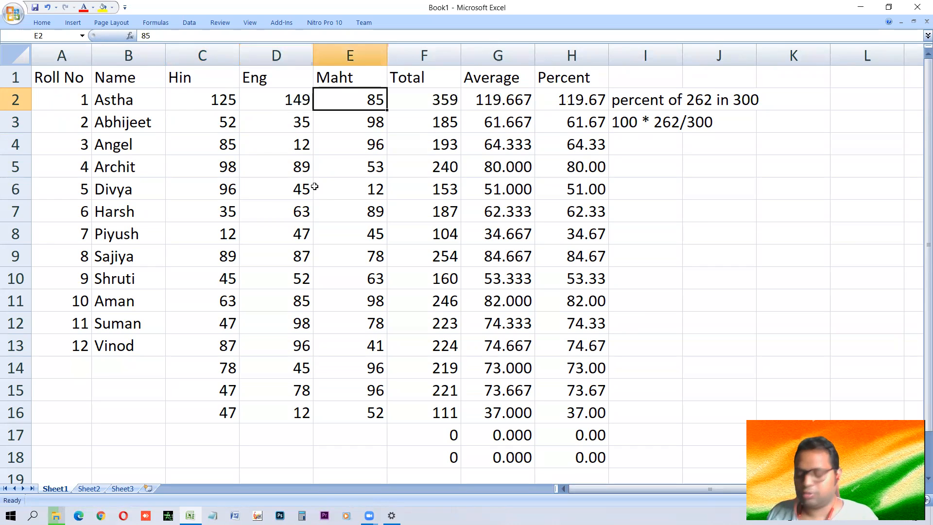
text(99)
key(Right)
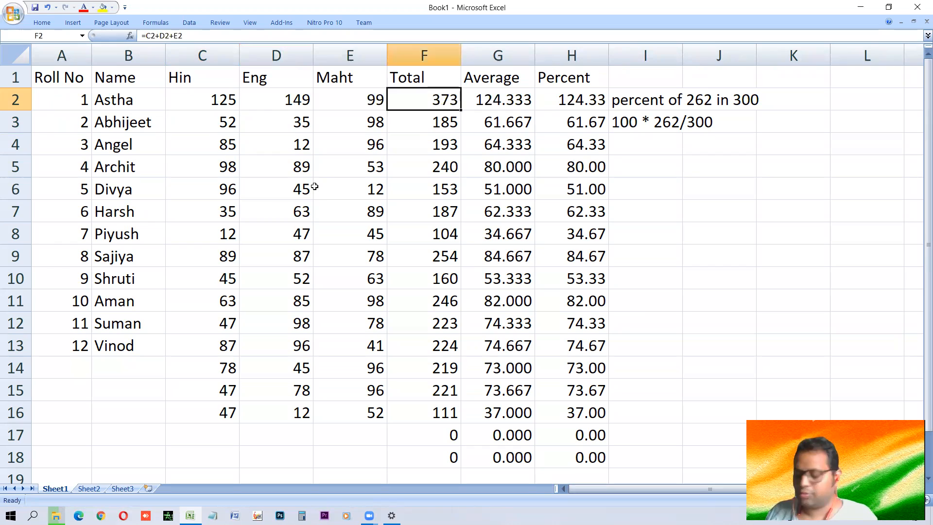
Change the second student's marks in C3:E3 to 110, 115 and 138, and enter 145 in the Total cell F3
key(Down)
key(Left)
key(Left)
key(Left)
text(110)
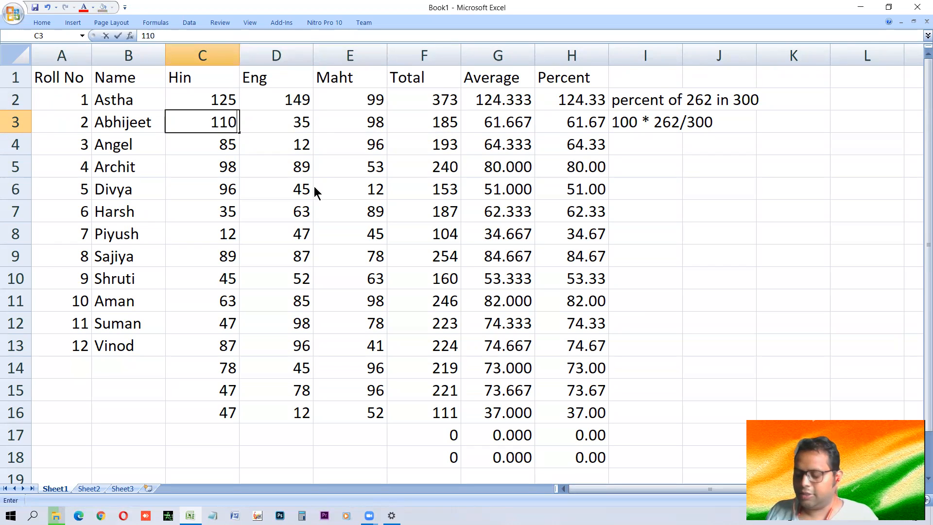
key(Right)
text(115)
key(Right)
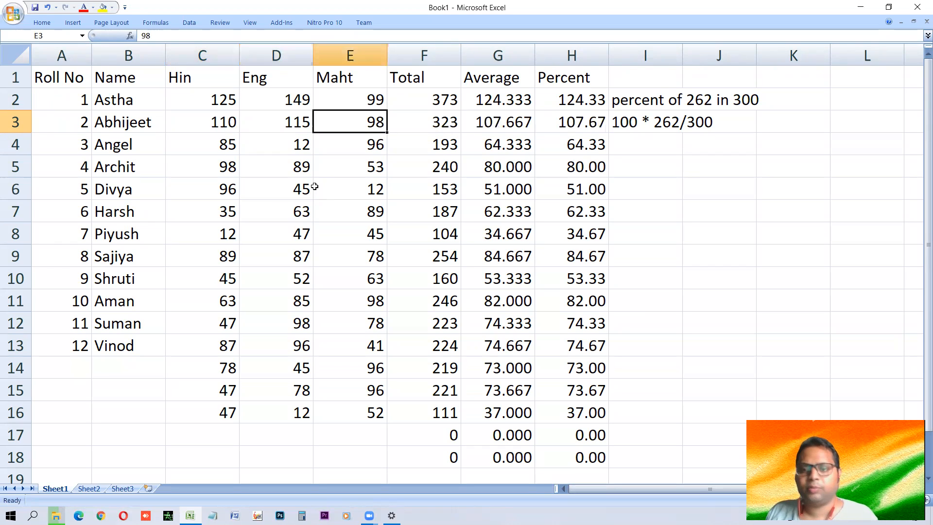
text(138)
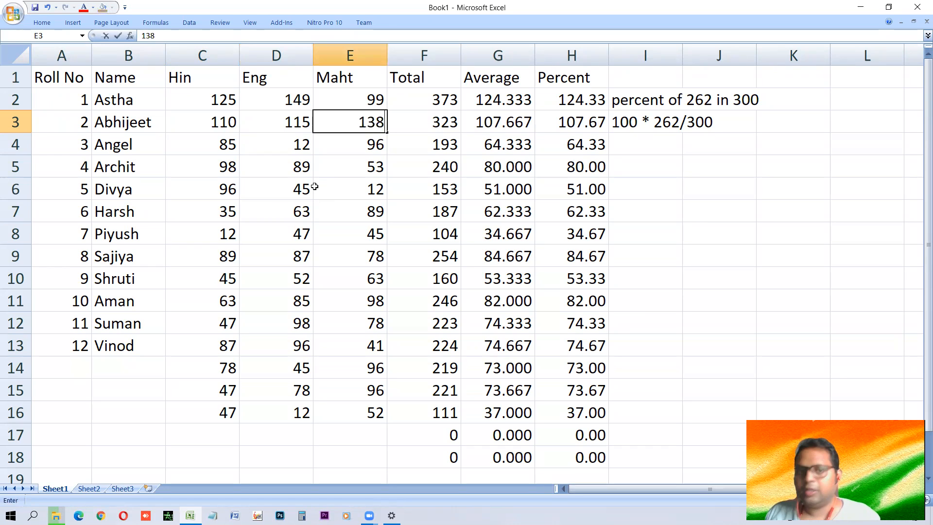
key(Right)
text(145)
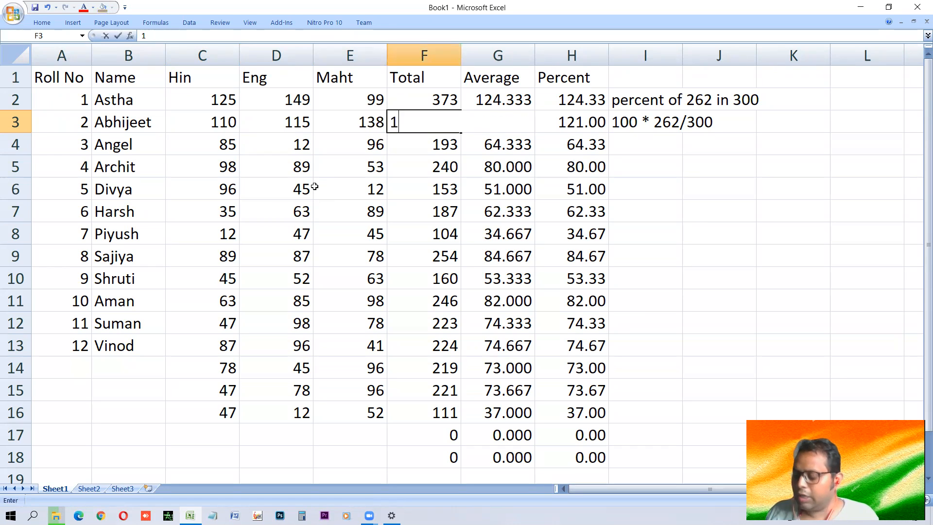
key(Right)
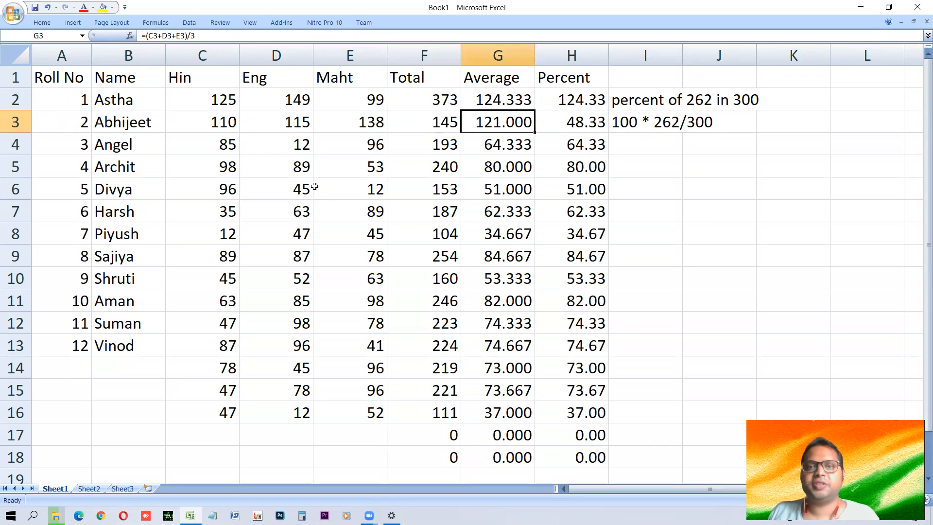
Examine the average formulas in G2 and G3 against the marks in rows 2 and 3
click(489, 99)
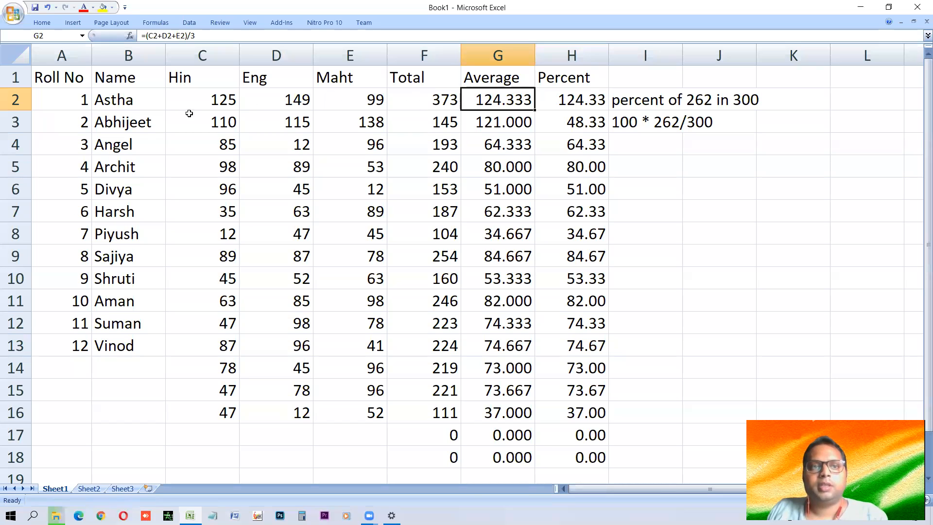
click(117, 99)
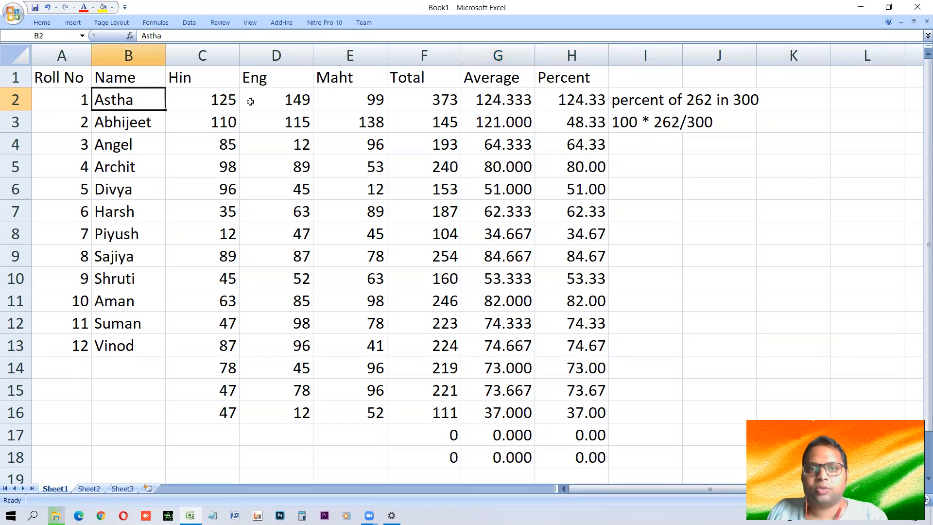
click(499, 99)
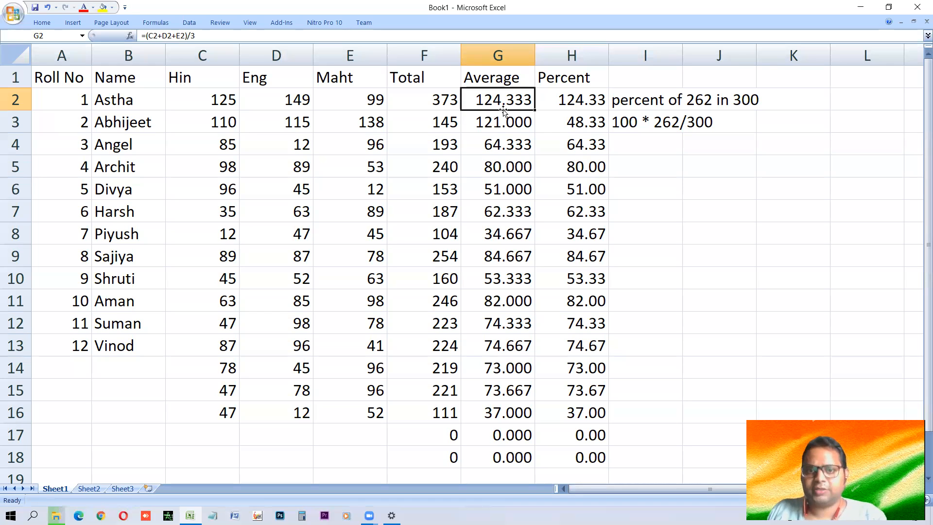
drag(210, 120, 430, 128)
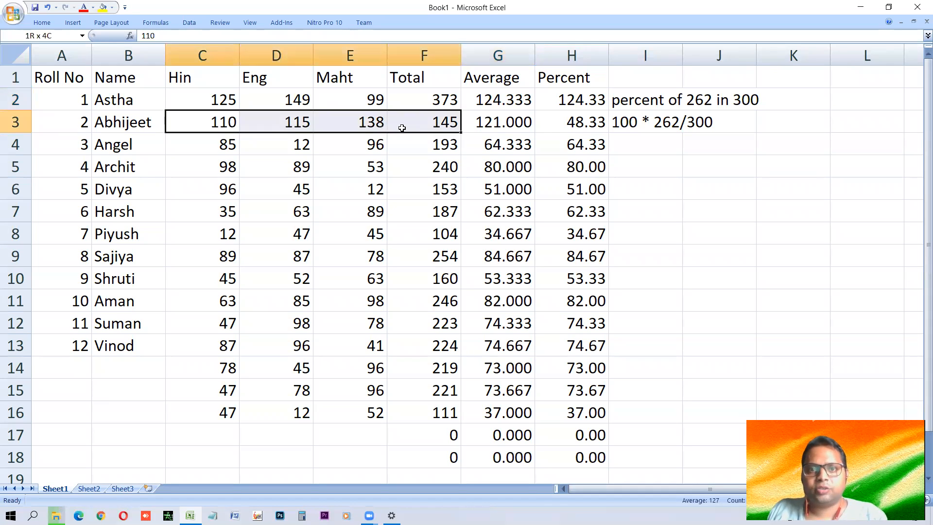
click(501, 119)
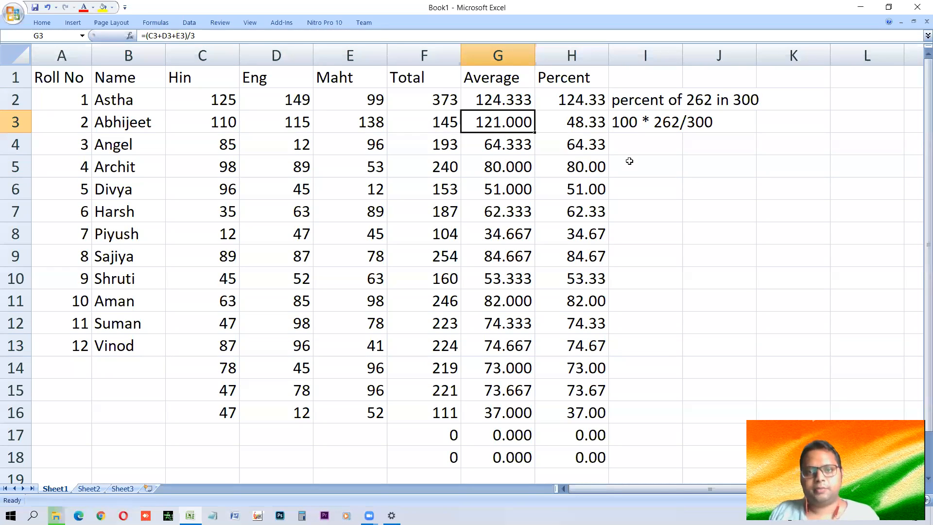
Change the first student's Percent formula in H2 to =100*F2/450 and compare it with the average in G2
key(Up)
key(Right)
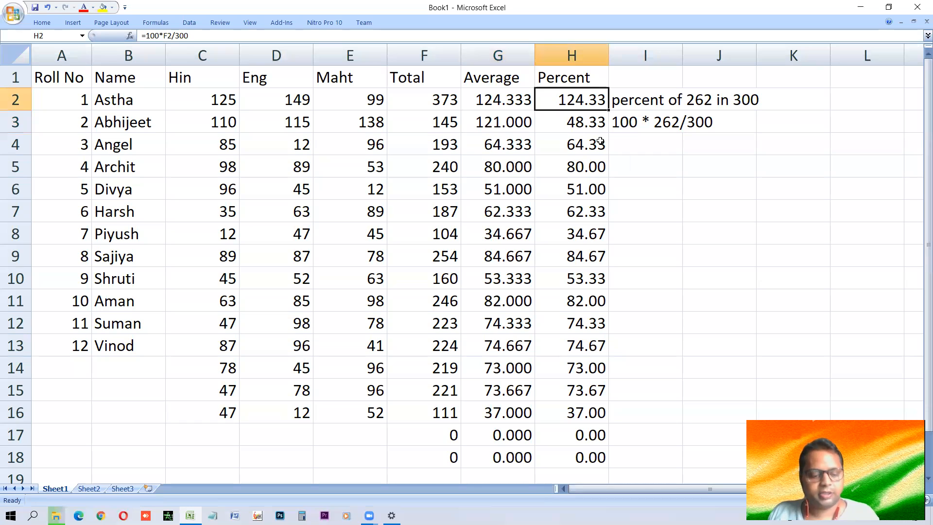
key(F2)
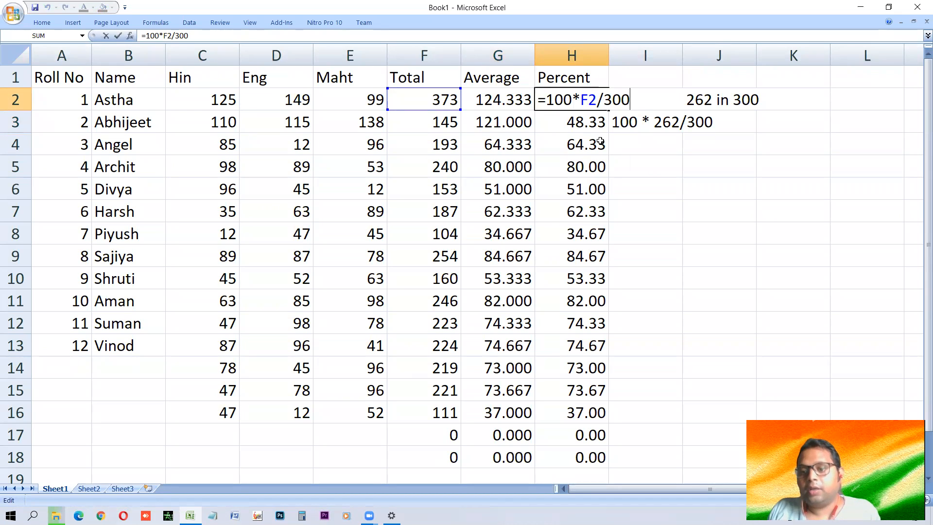
key(BackSpace)
key(BackSpace)
key(BackSpace)
text(450)
key(Return)
key(Up)
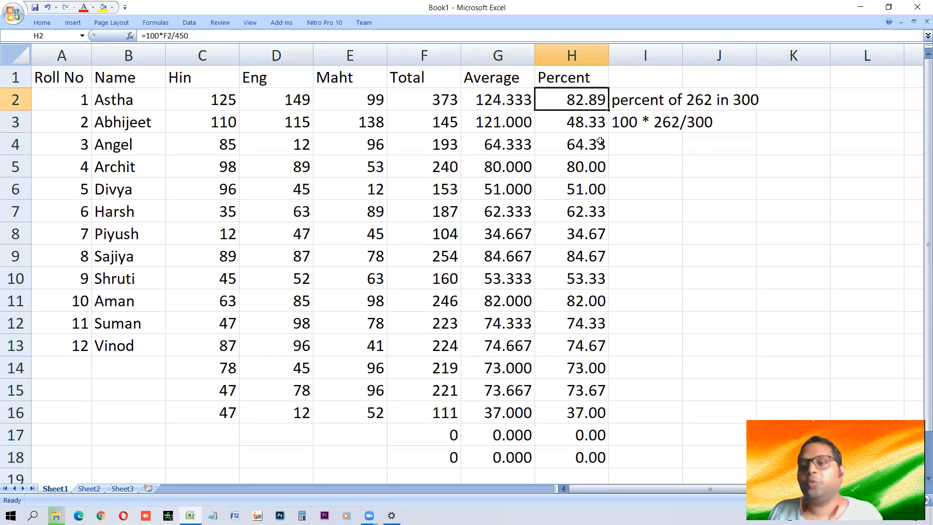
key(Left)
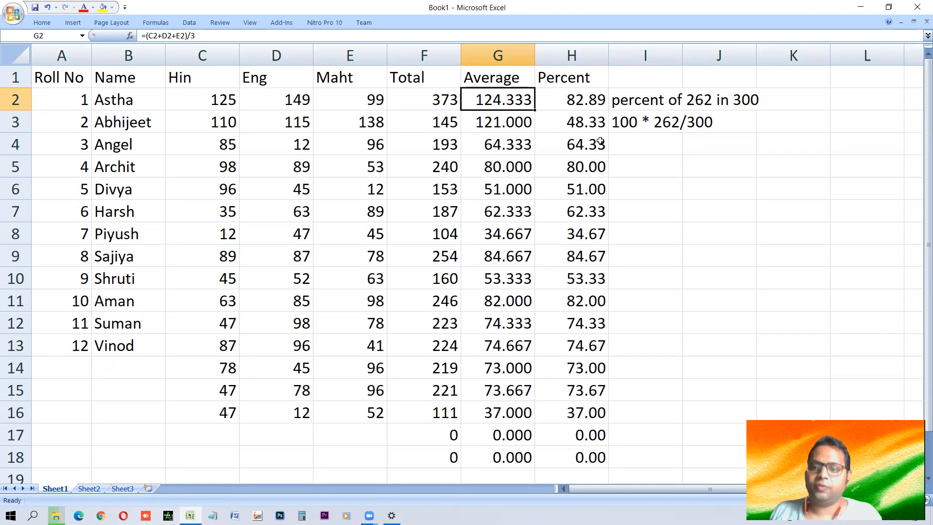
key(Right)
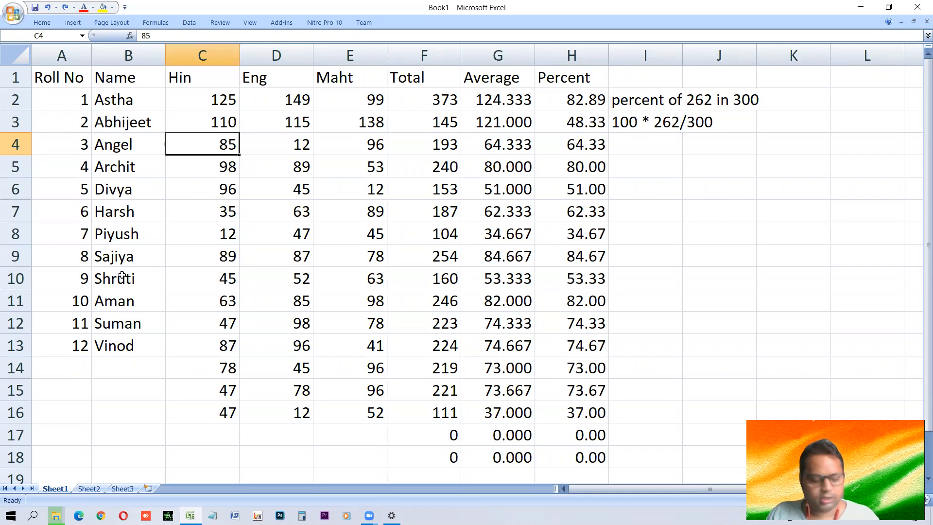
Check the sheet in print preview, zoomed in on the marks table, and return to the worksheet
key(ctrl+F2)
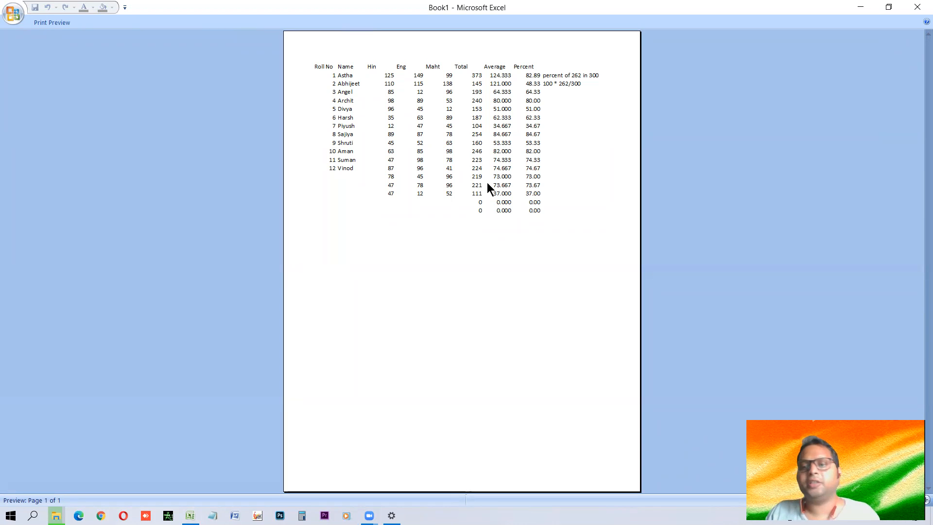
click(434, 136)
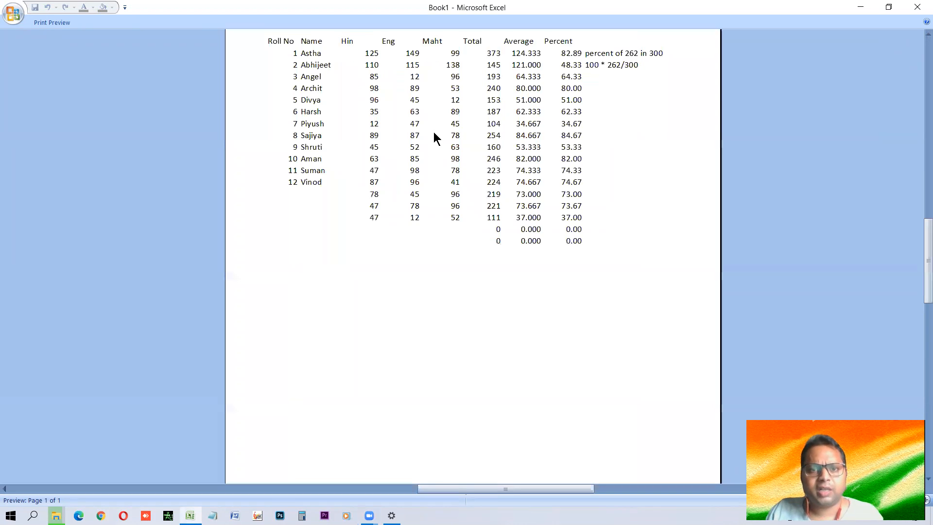
scroll(462, 178, up, 2)
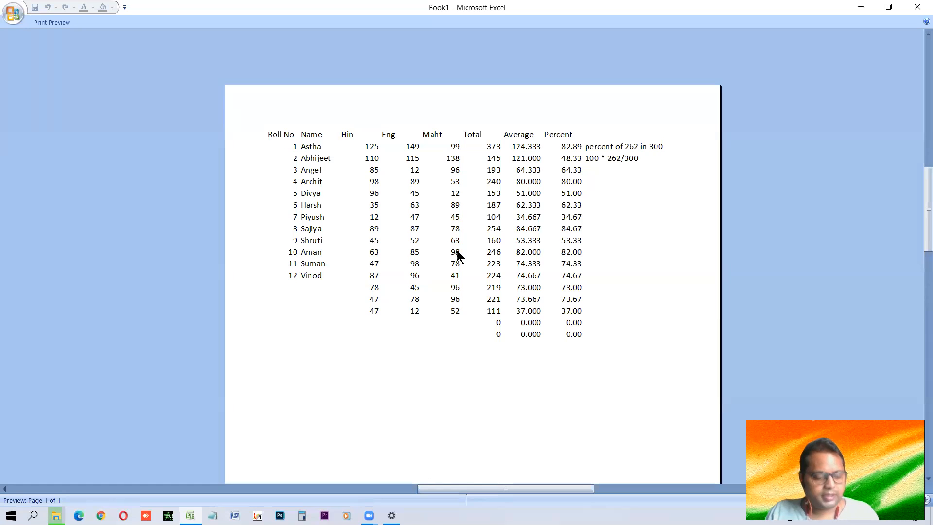
key(alt+Tab)
key(alt+shift+Tab)
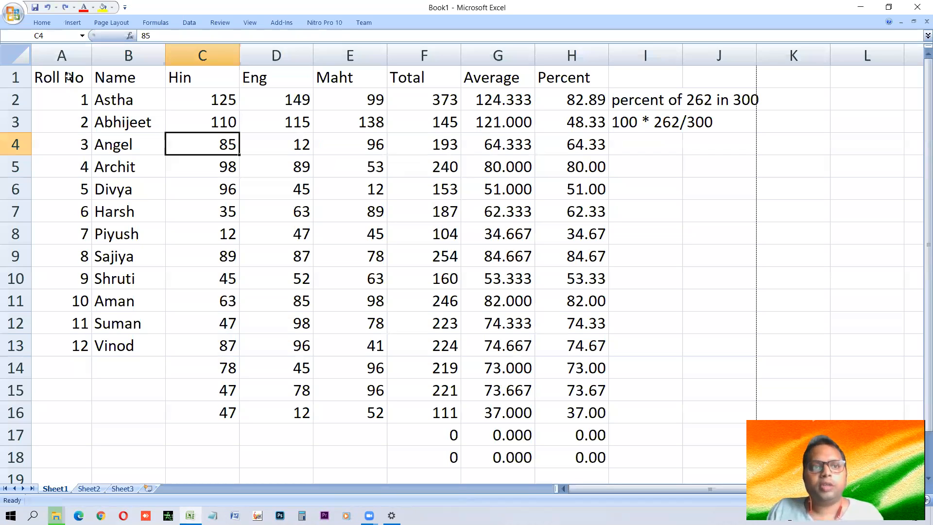
Give the table A1:H13 a double-line outline, fine dotted inside vertical borders and thick dashed inside horizontal borders
drag(70, 76, 569, 261)
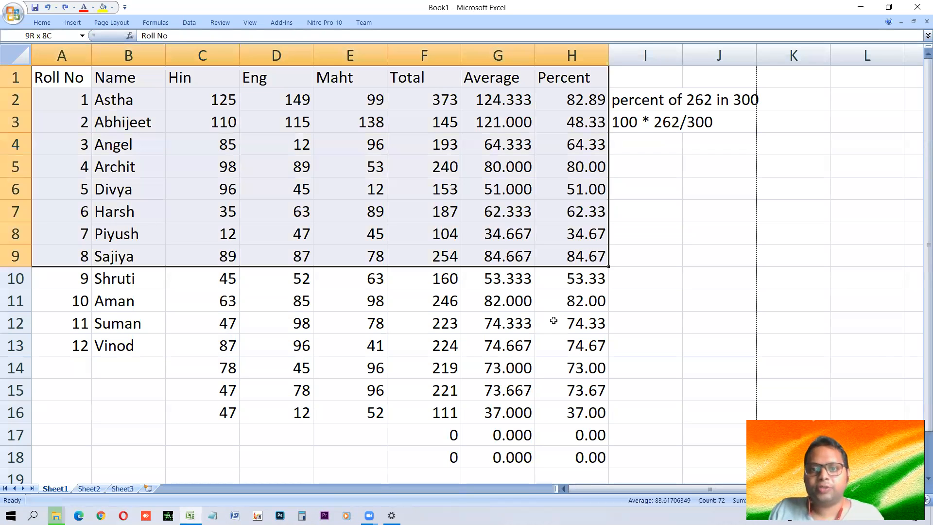
shift+click(557, 346)
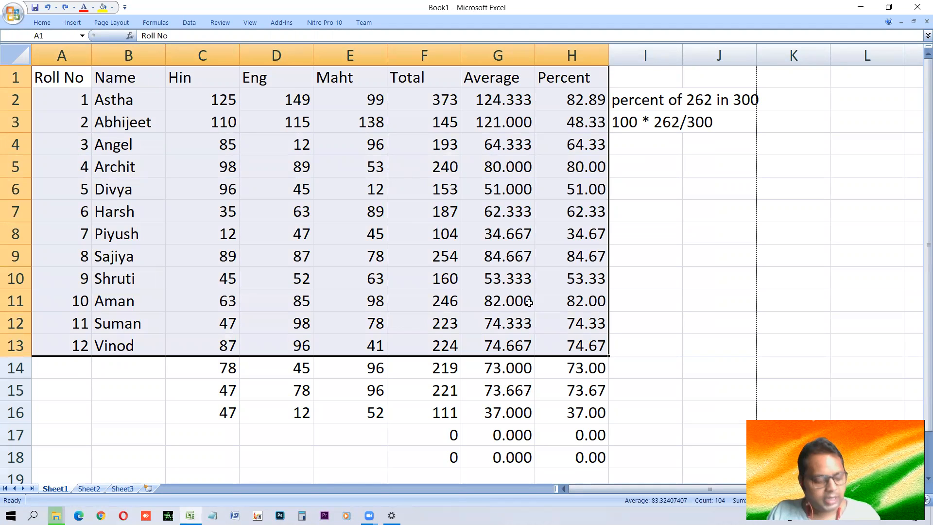
key(ctrl+1)
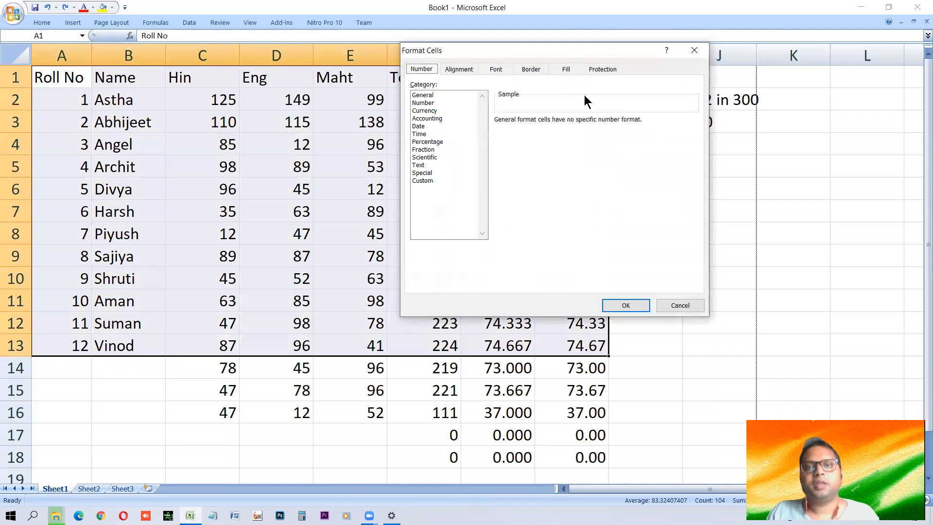
click(531, 69)
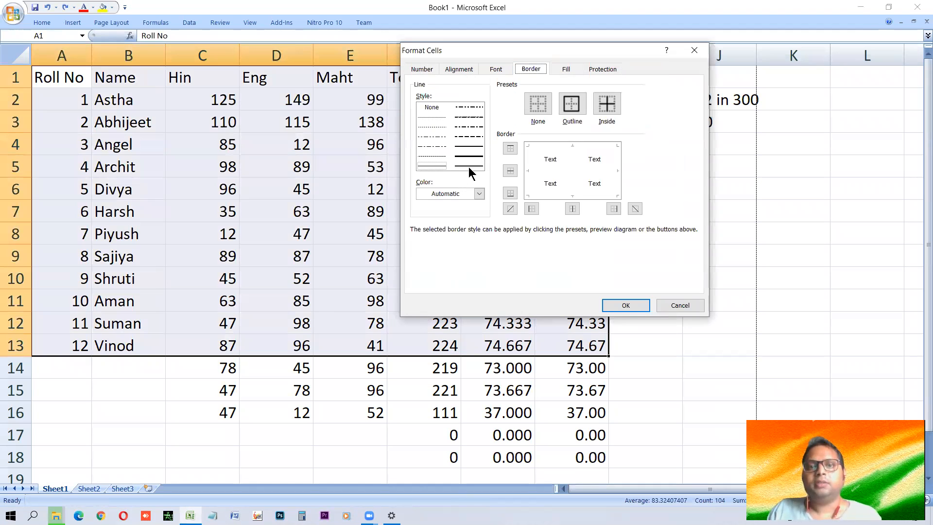
click(470, 165)
click(573, 106)
click(436, 155)
click(607, 106)
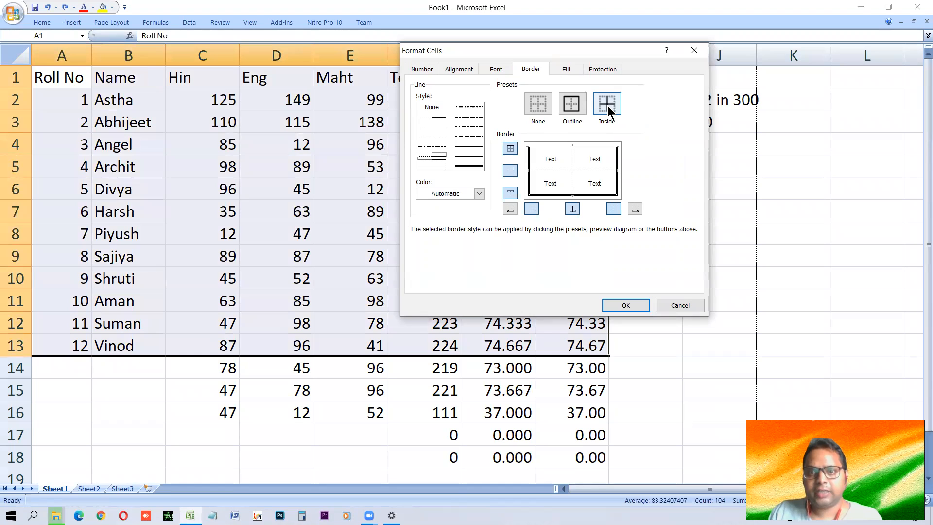
click(467, 137)
click(548, 171)
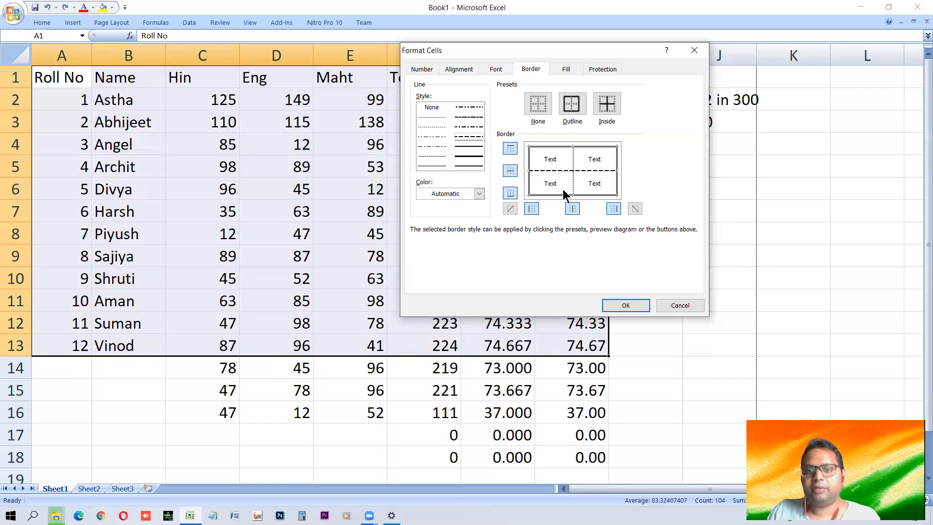
click(627, 304)
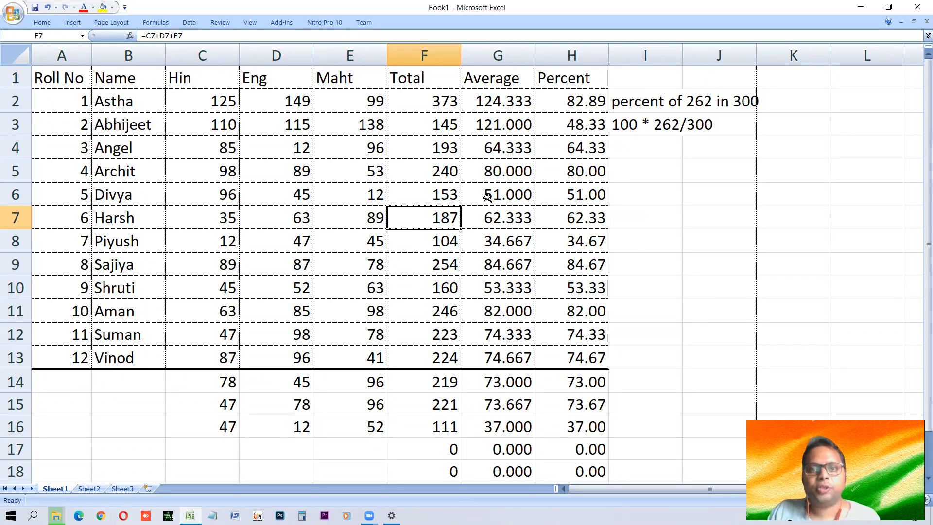
Examine the double-outlined table's borders in print preview and return to the worksheet
key(ctrl+F2)
click(443, 144)
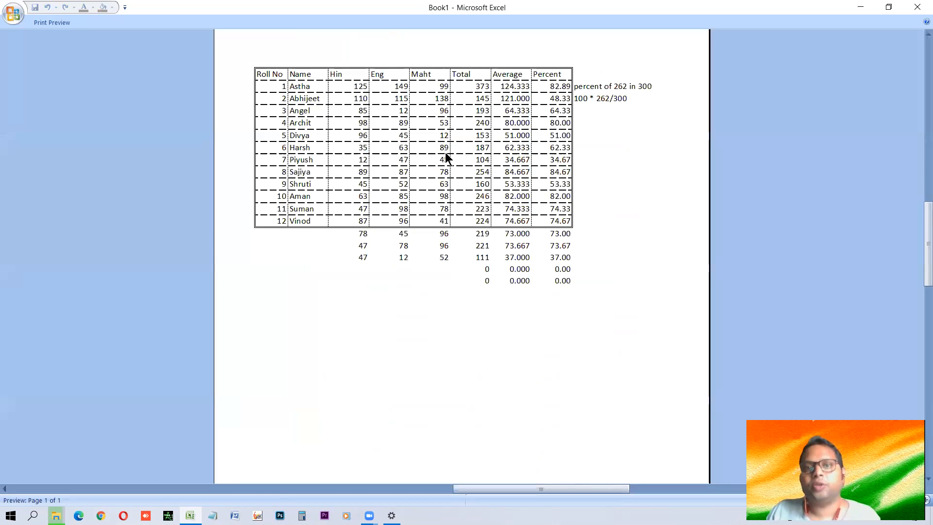
key(Escape)
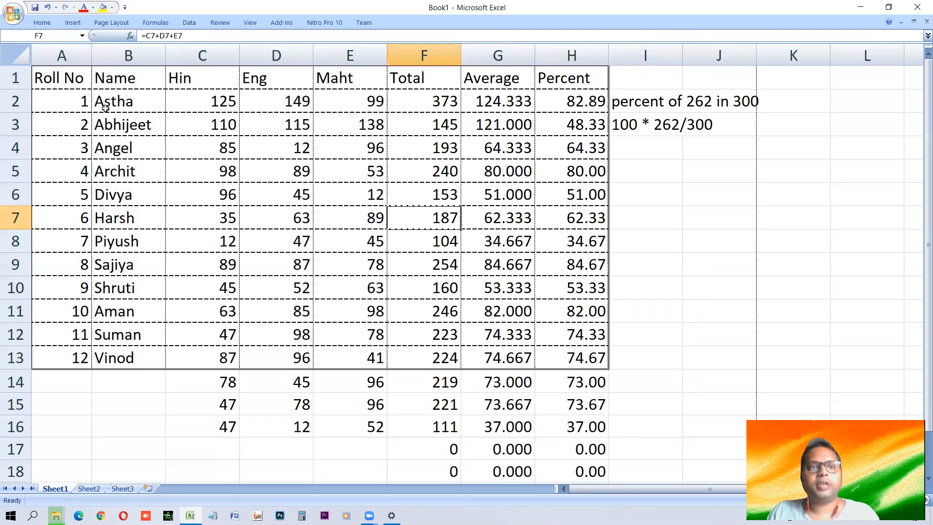
Replace the borders of A1:H13 with thin solid lines around every cell and check them in print preview
drag(135, 92, 552, 370)
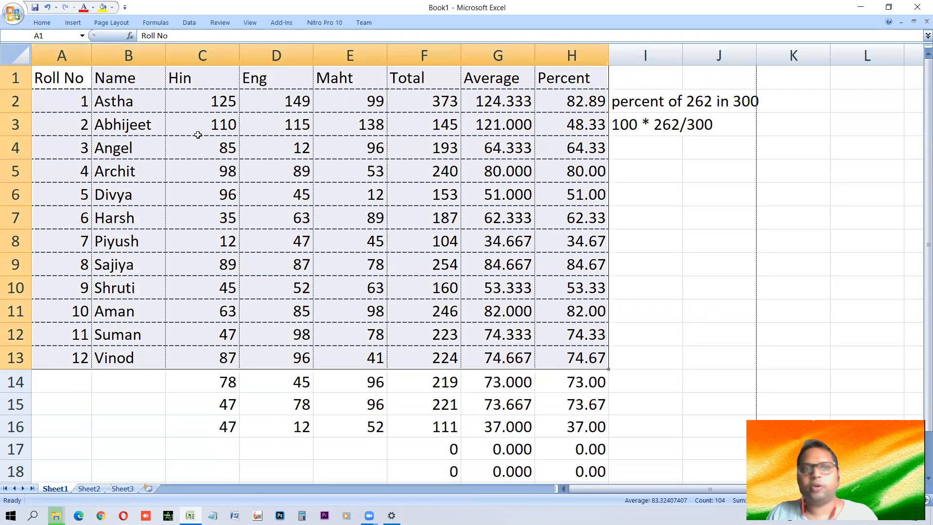
click(42, 23)
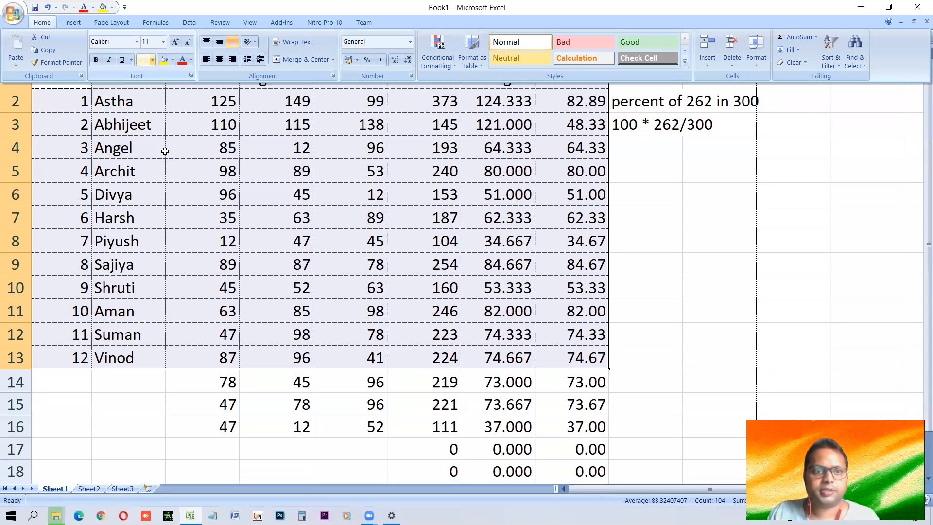
click(434, 254)
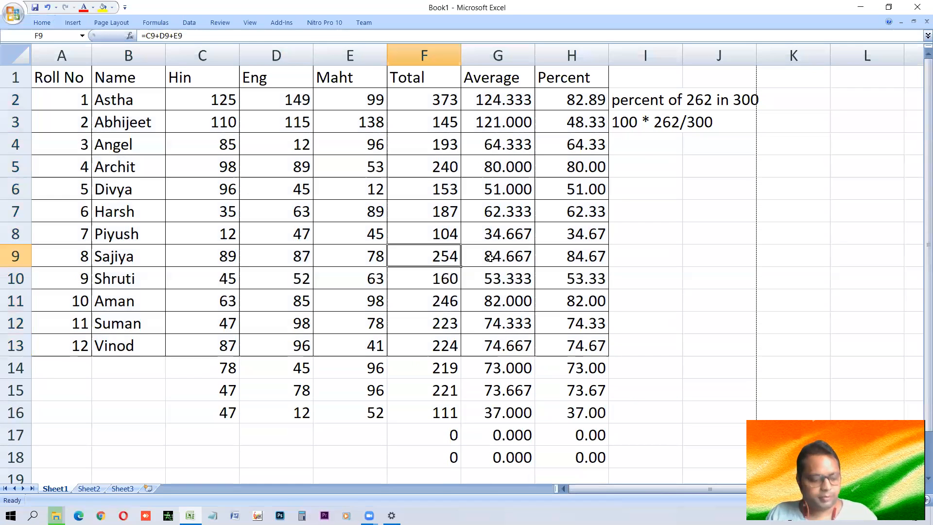
key(ctrl+F2)
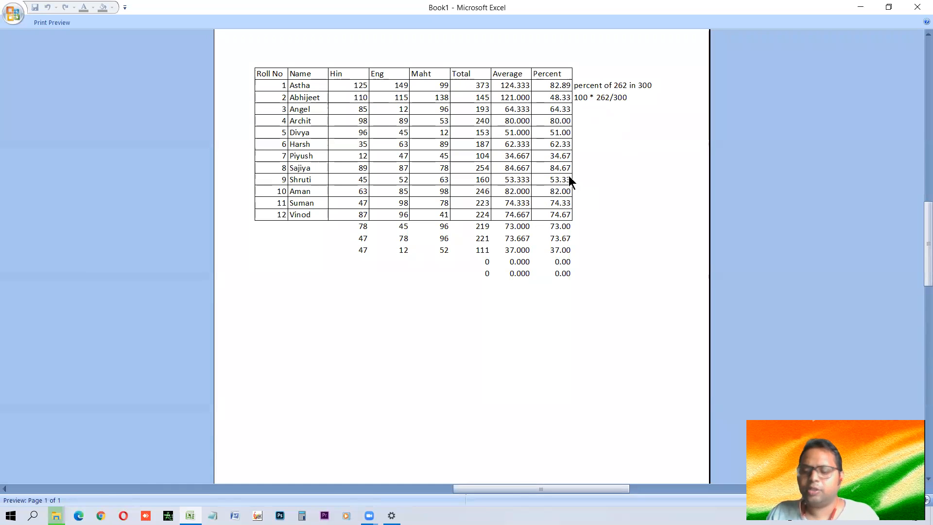
key(Escape)
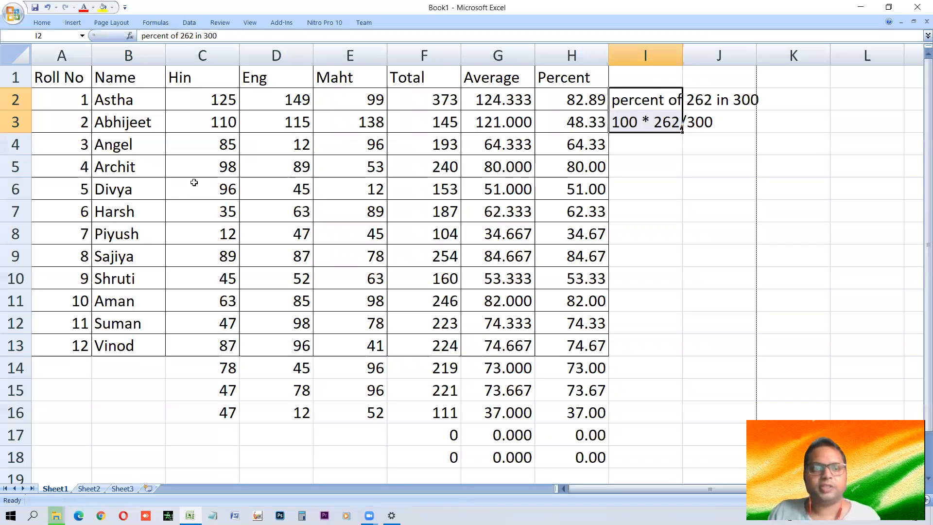
Switch to Page Break Preview, shrink the printed area to A1:H14, and check the page in print preview
click(506, 167)
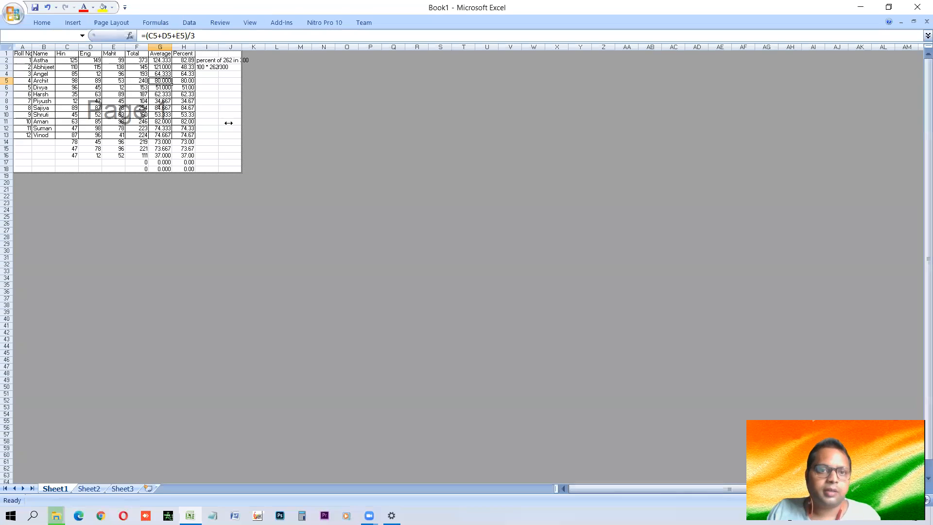
drag(206, 120, 195, 121)
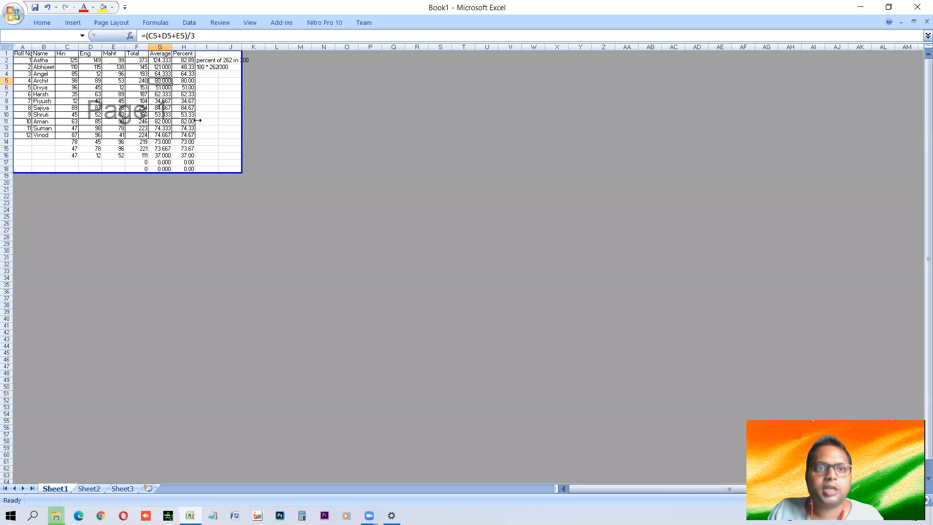
drag(158, 174, 158, 145)
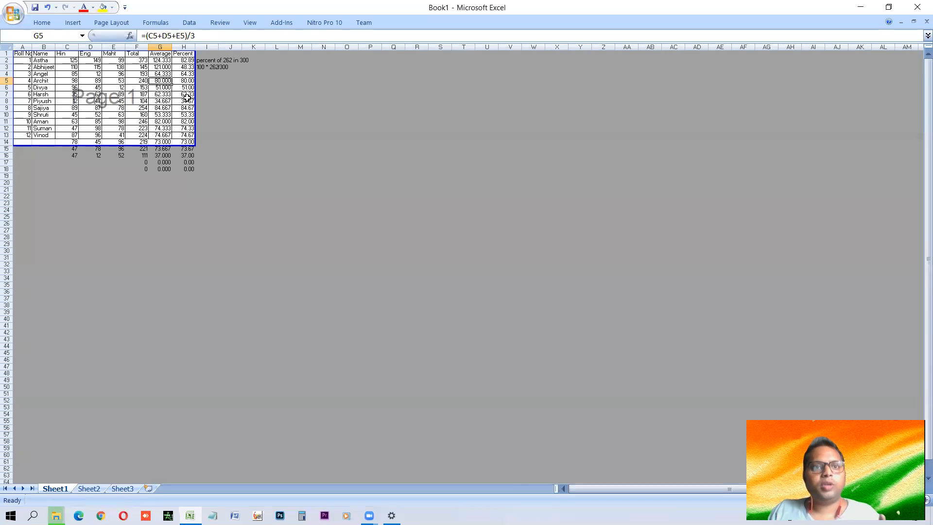
scroll(252, 225, up, 3)
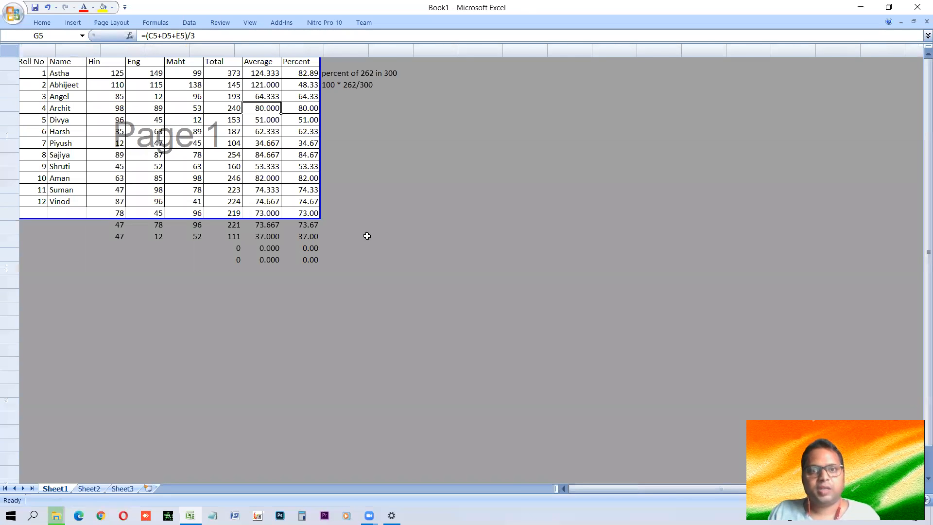
scroll(366, 233, up, 2)
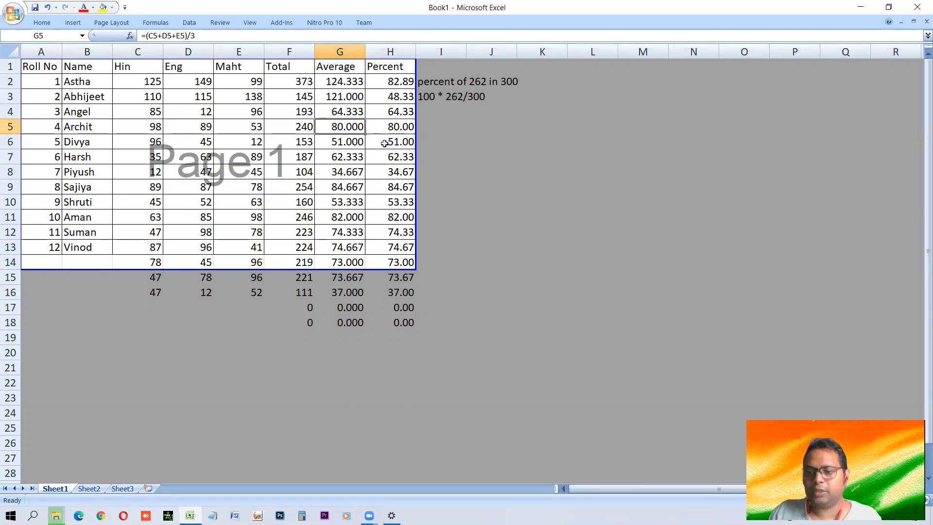
key(ctrl+F2)
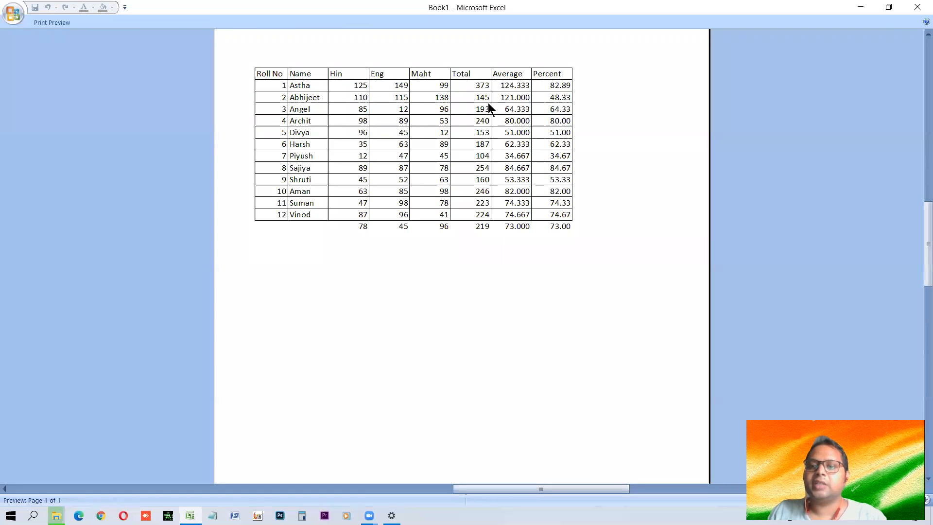
key(Escape)
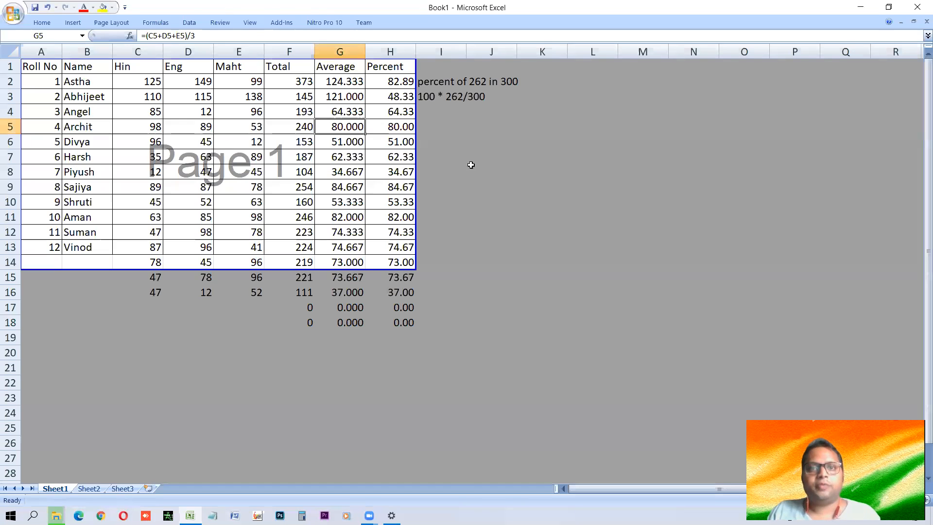
Extend the printed area to column J and row 22, and check the page in print preview
drag(499, 142, 499, 142)
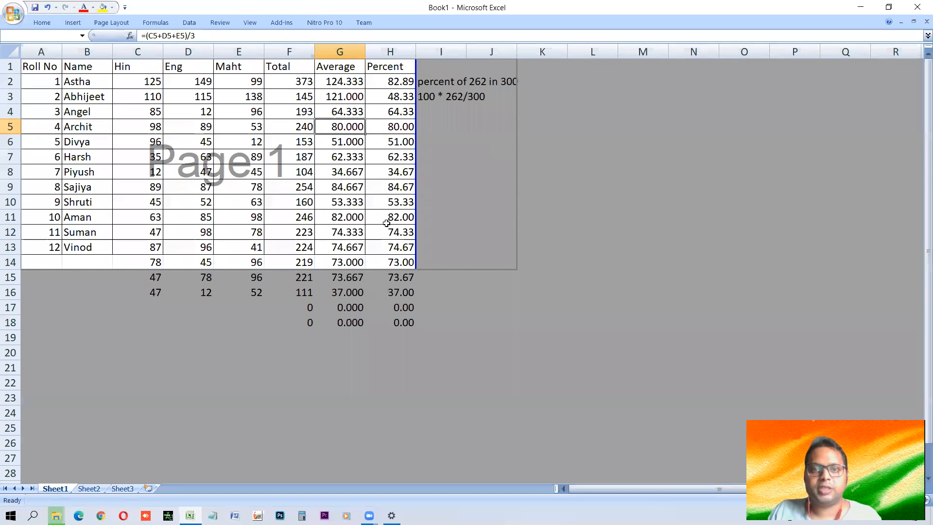
drag(369, 270, 349, 387)
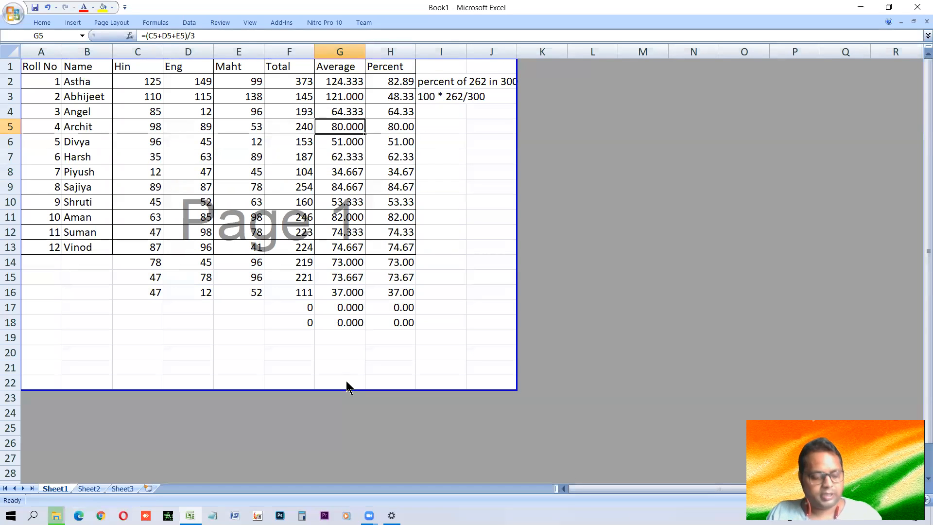
key(ctrl+F2)
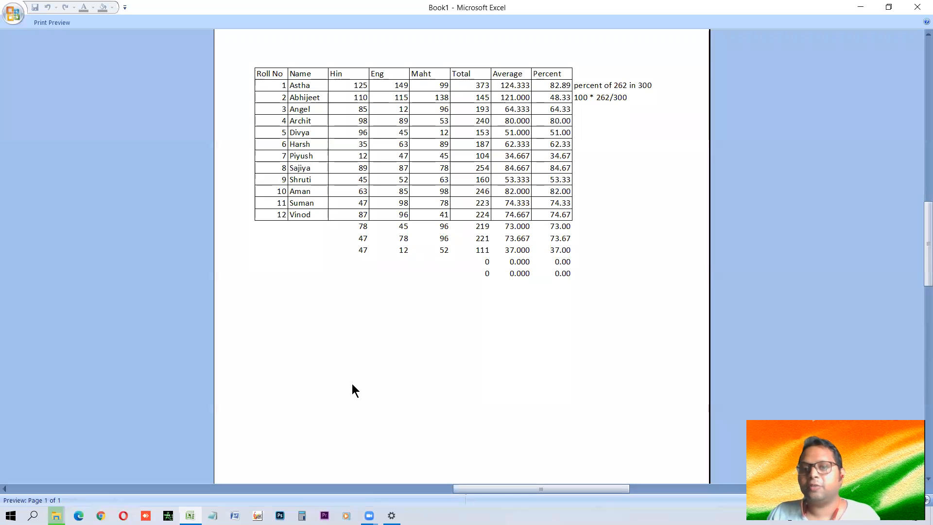
key(Escape)
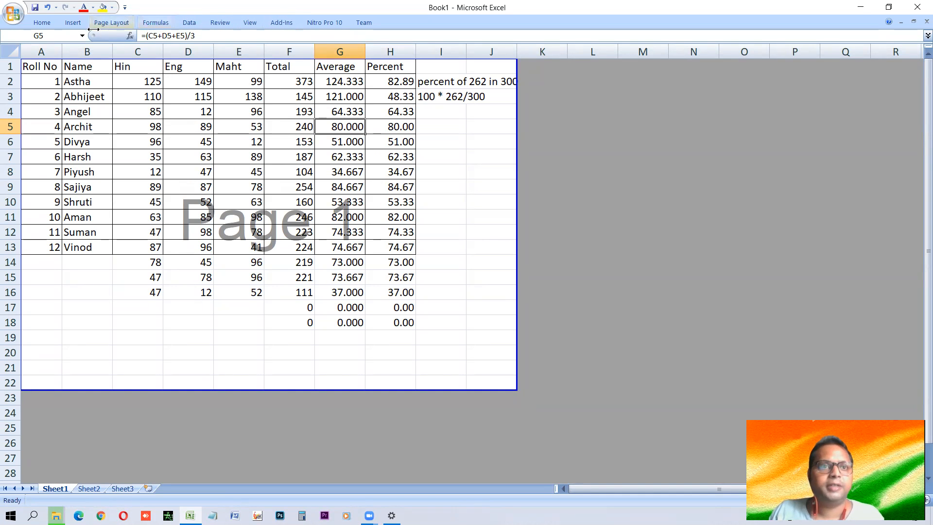
Return the sheet to Normal view and copy the marks columns C1:H13 to the range starting at I1
click(249, 23)
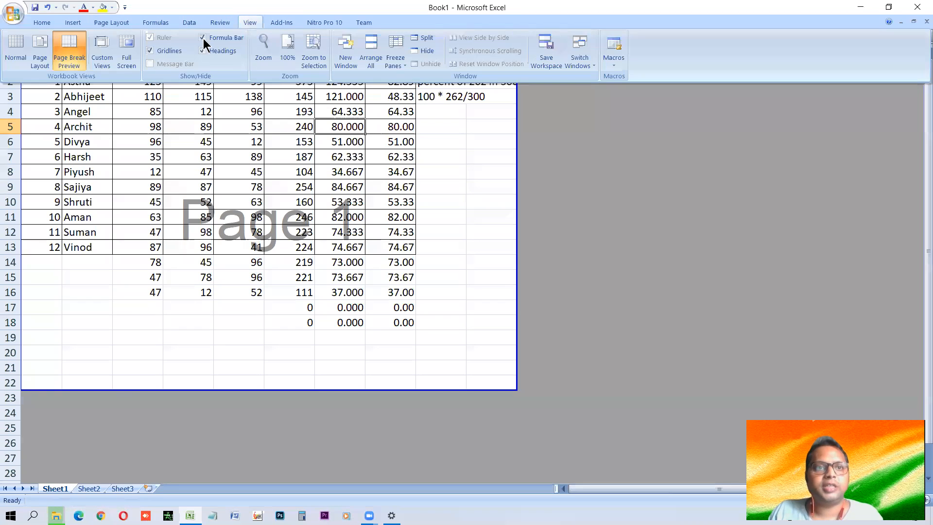
click(11, 50)
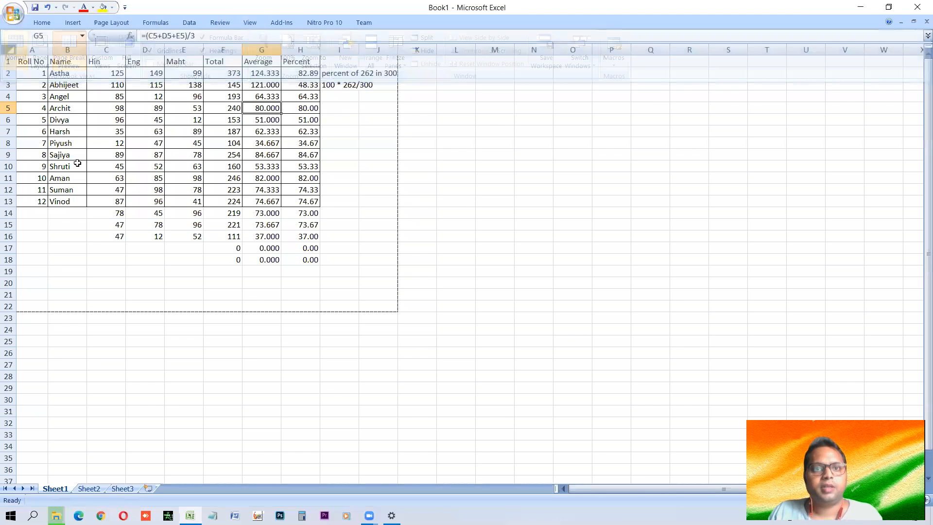
drag(98, 63, 298, 197)
key(ctrl+c)
click(339, 63)
key(ctrl+v)
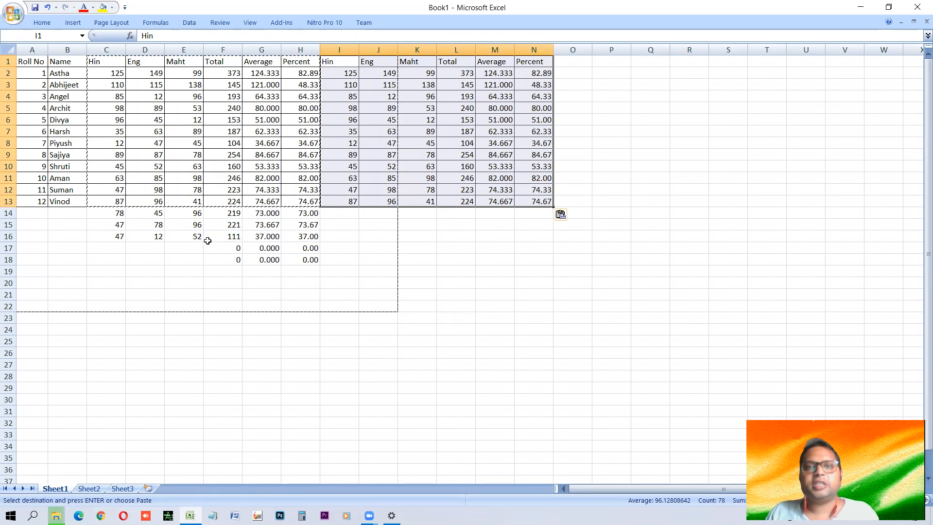
click(350, 155)
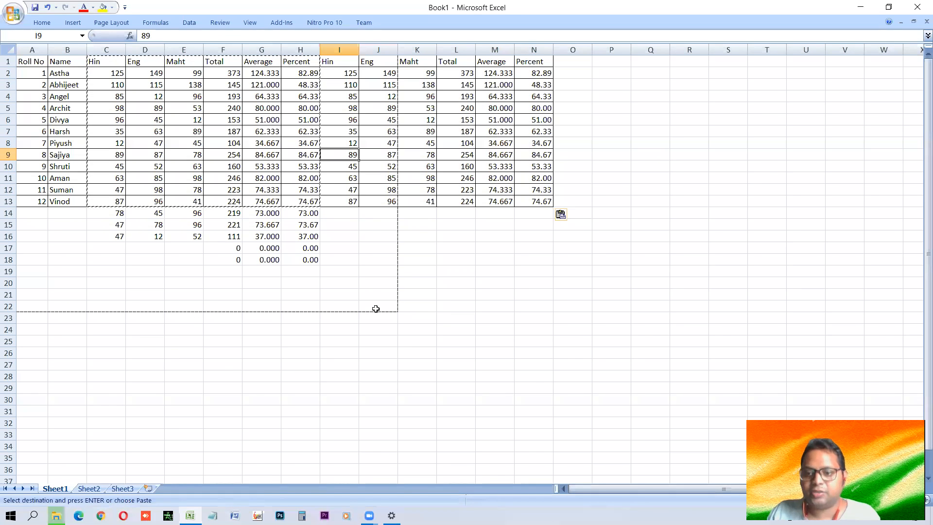
Examine in print preview which of the copied columns fall on the page, and return to the worksheet
click(378, 224)
key(ctrl+F2)
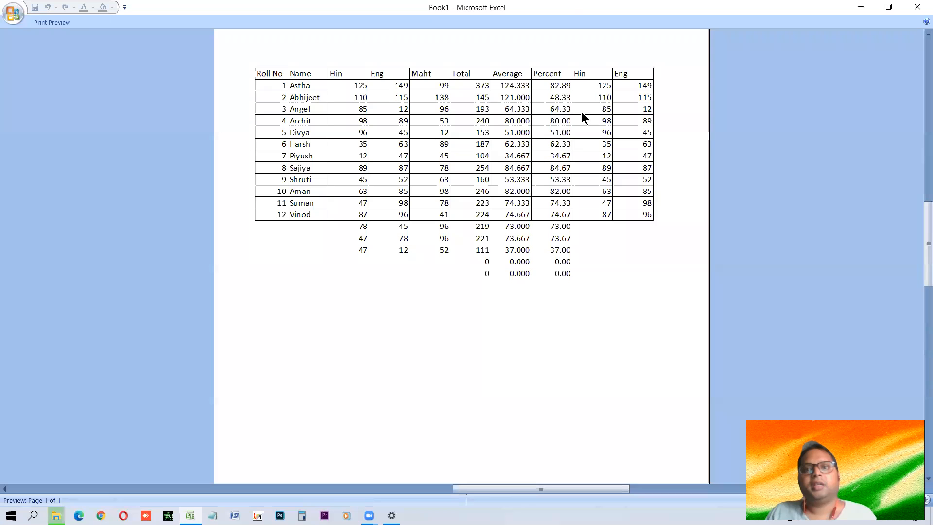
click(608, 143)
click(577, 134)
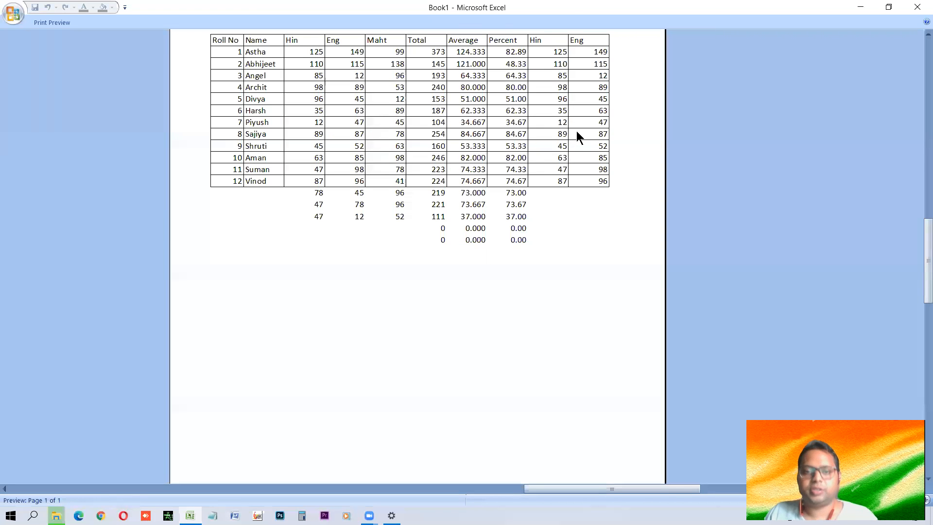
scroll(575, 182, up, 2)
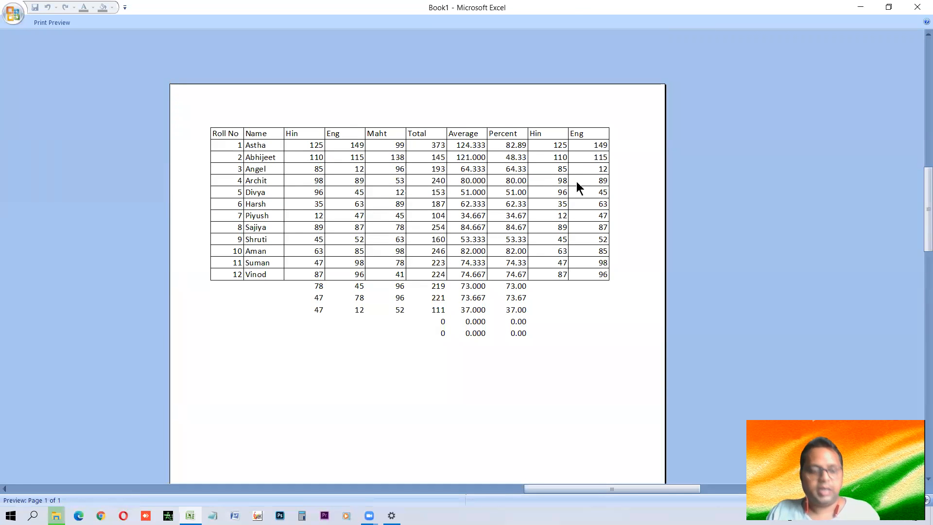
key(Escape)
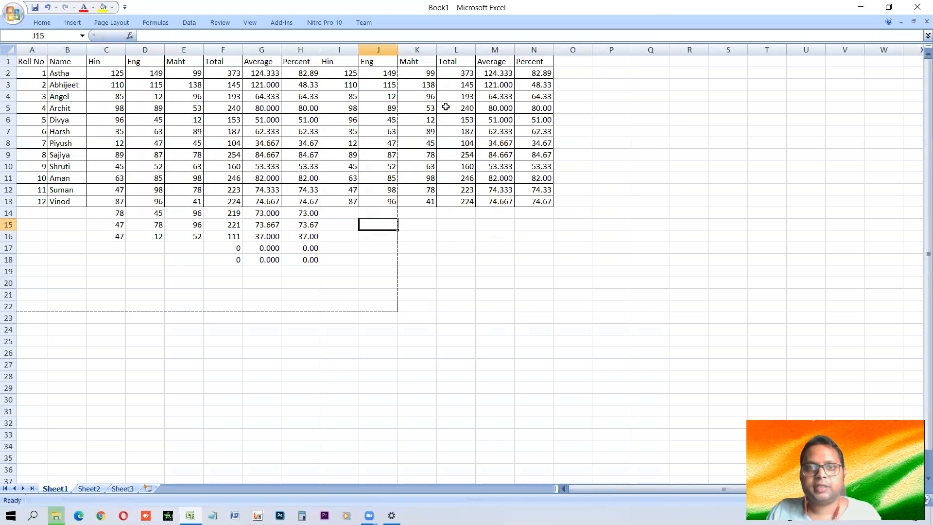
Switch to Page Break Preview and extend the printed area to column N
click(412, 61)
scroll(430, 200, up, 2)
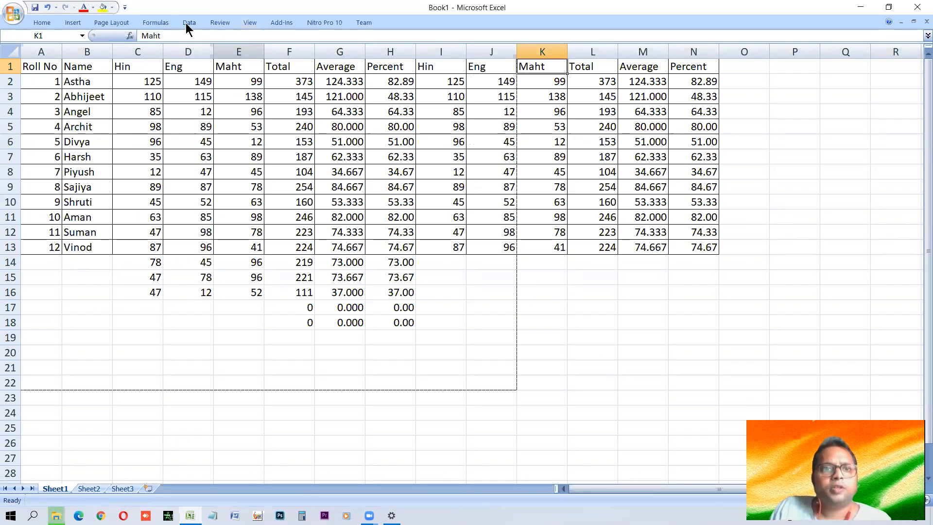
click(250, 23)
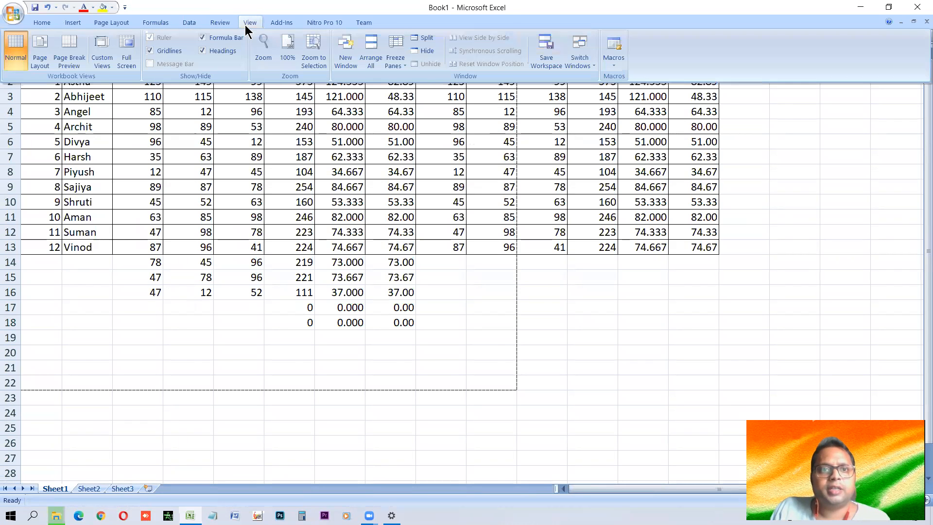
click(69, 48)
drag(519, 286, 671, 279)
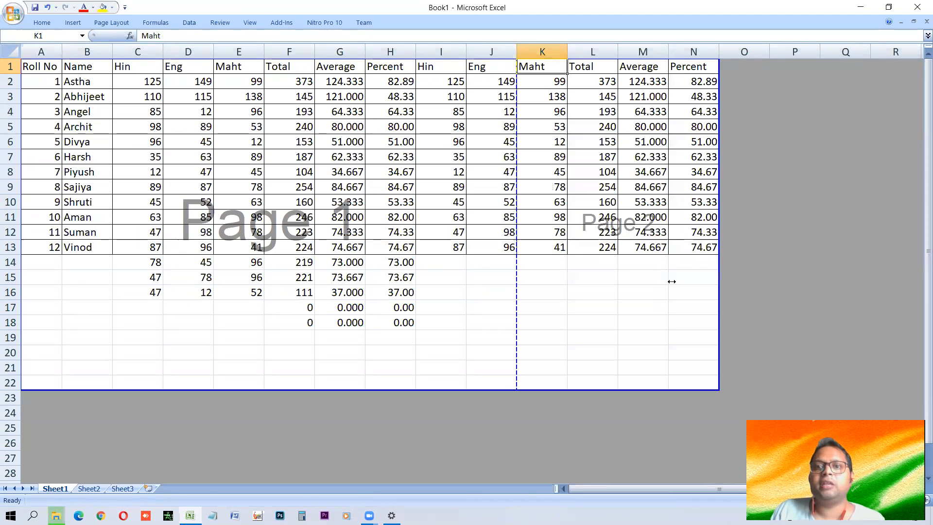
click(841, 80)
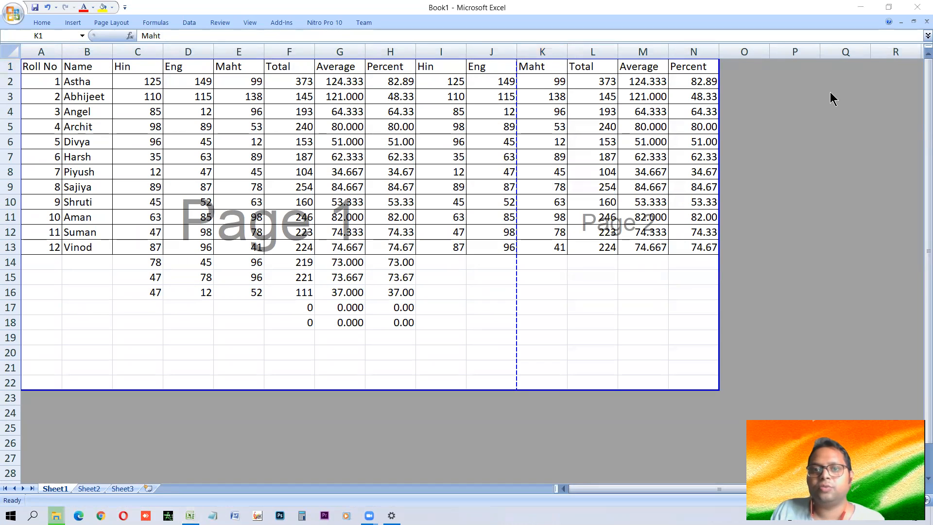
drag(514, 301, 722, 308)
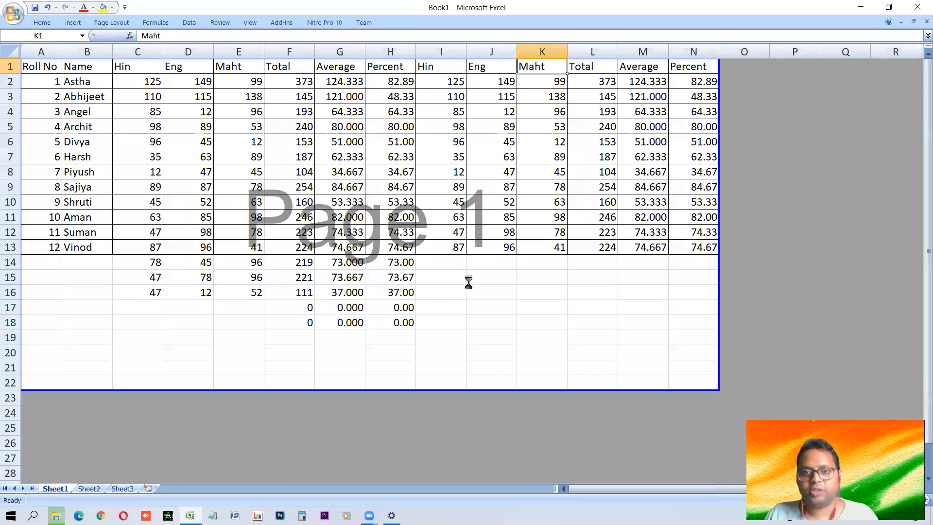
key(ctrl+z)
click(370, 205)
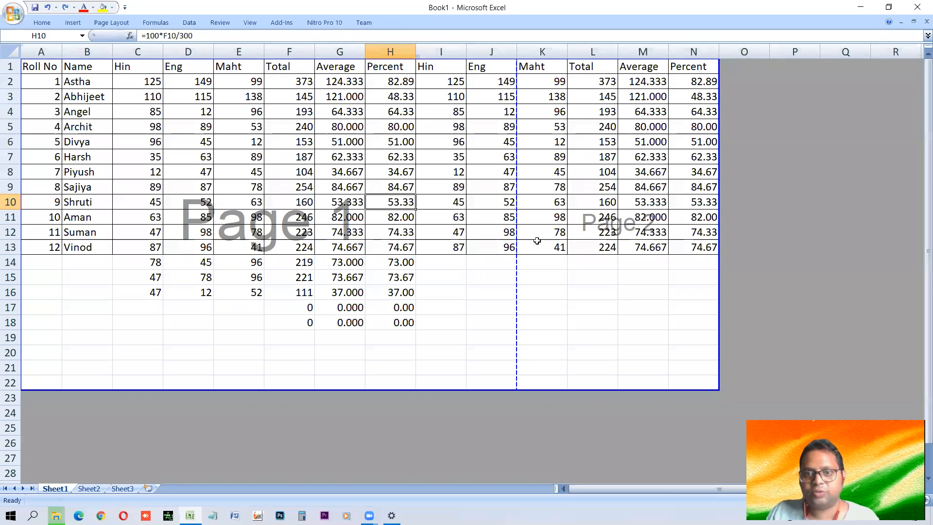
Move the page break from after column J to the edge of column N and check the page's scaling in Page Setup
drag(516, 272, 725, 270)
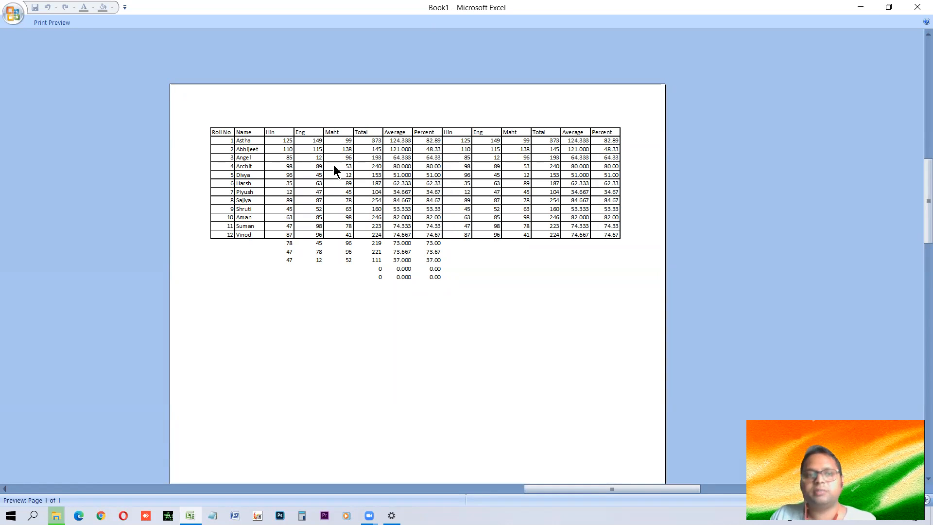
click(49, 22)
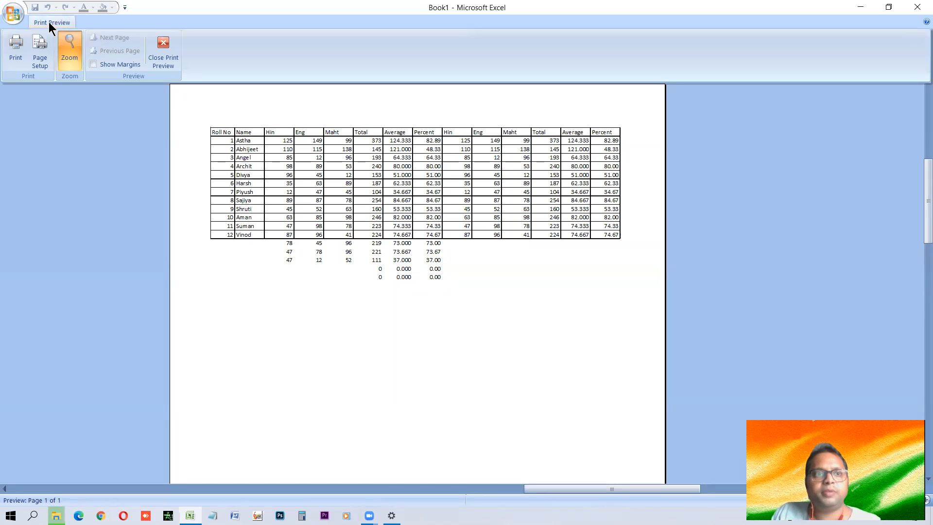
click(36, 58)
double_click(491, 143)
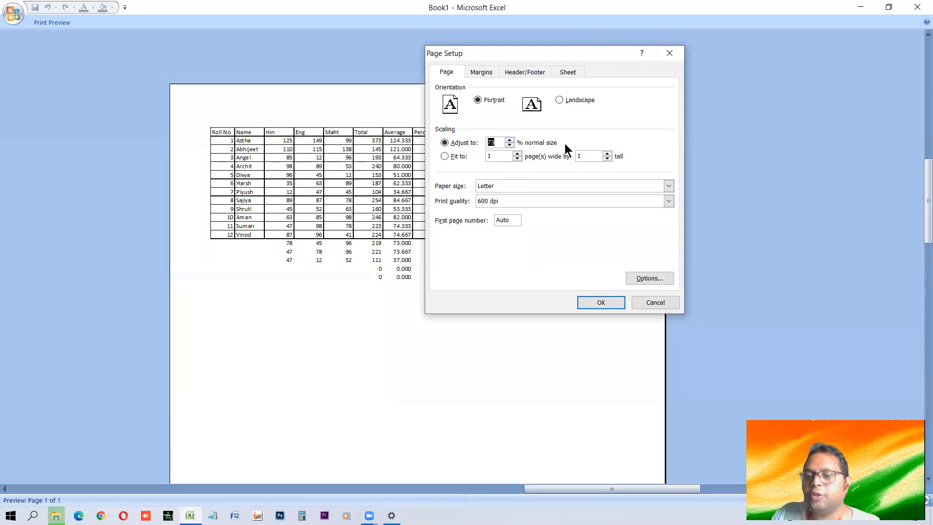
click(603, 307)
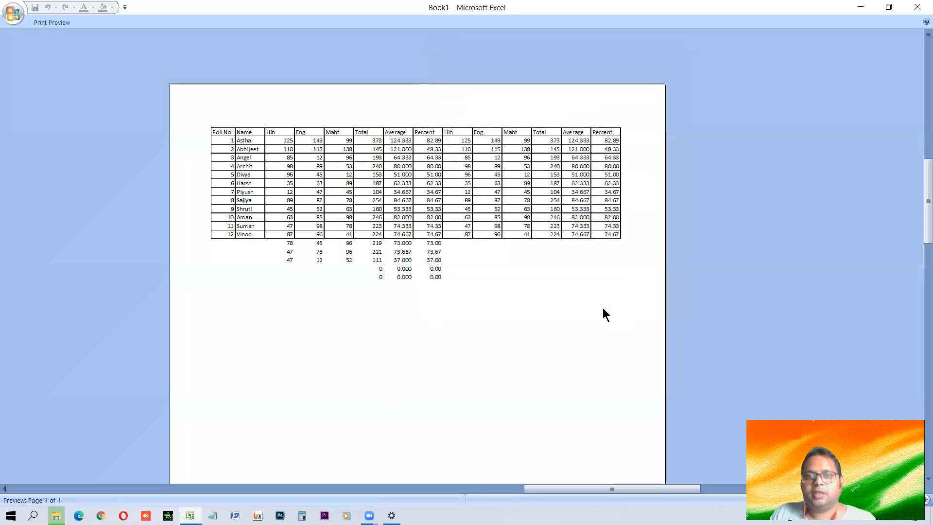
key(Escape)
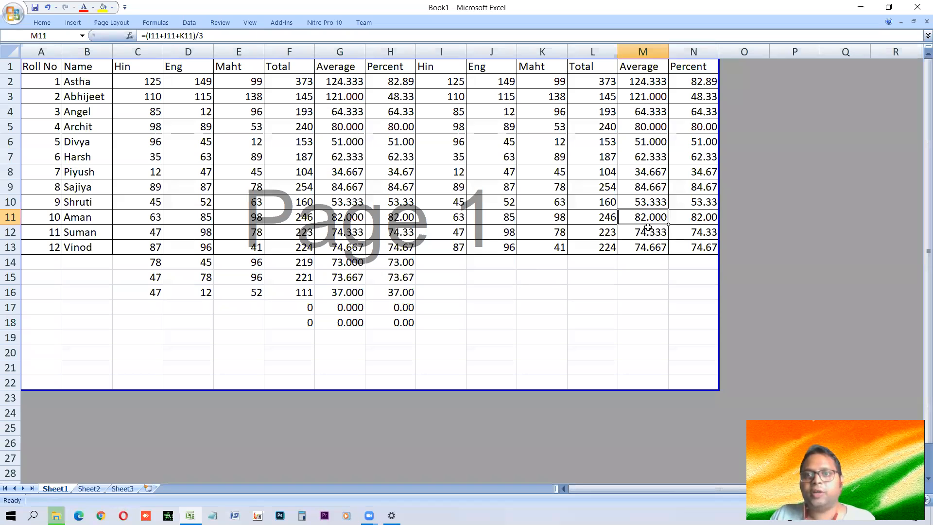
Copy L1:N13 to the range starting at O1 and extend the printed area to column Q
click(573, 66)
drag(574, 67, 702, 242)
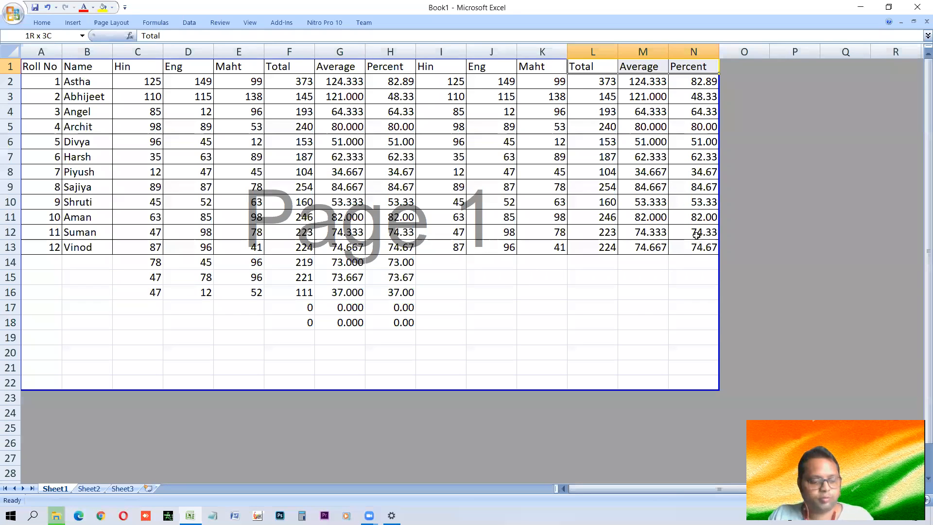
key(ctrl+c)
click(740, 63)
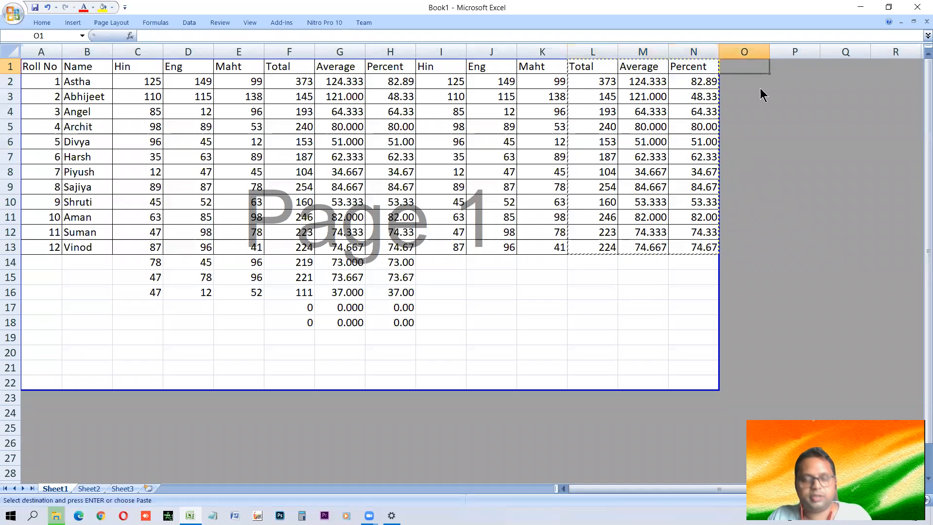
key(ctrl+v)
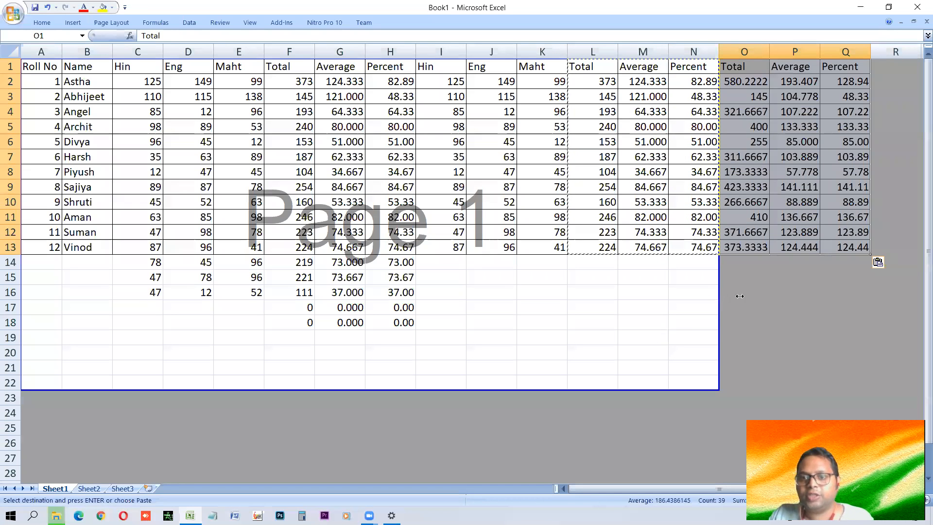
key(Escape)
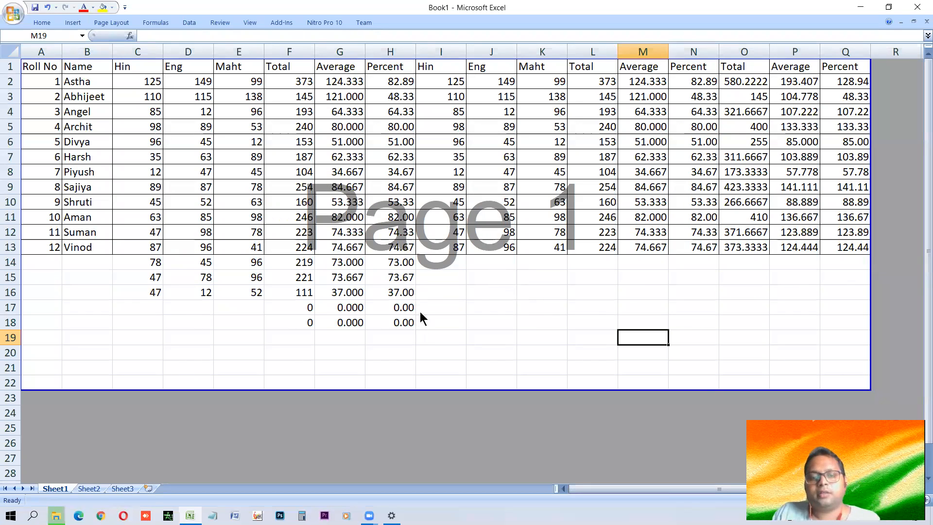
Examine the widened table in print preview and check its scaling percentage in Page Setup
key(ctrl+F2)
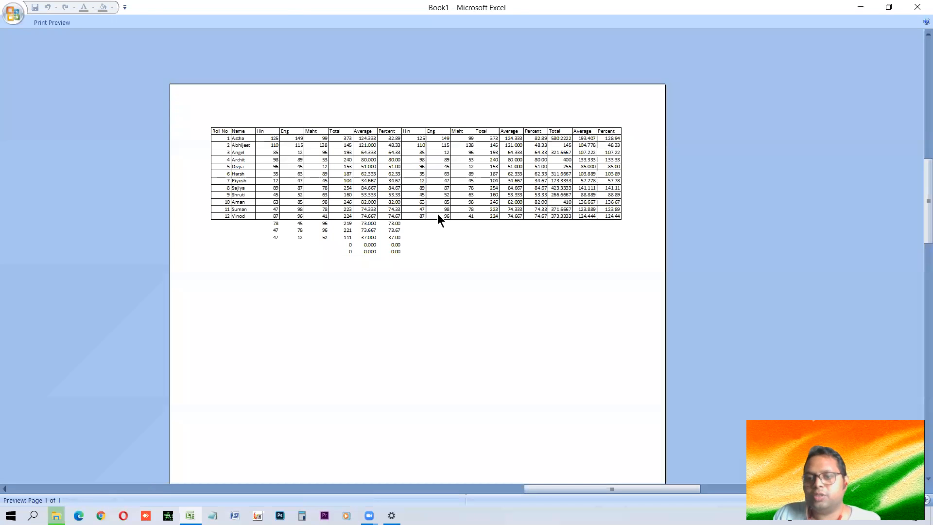
click(40, 55)
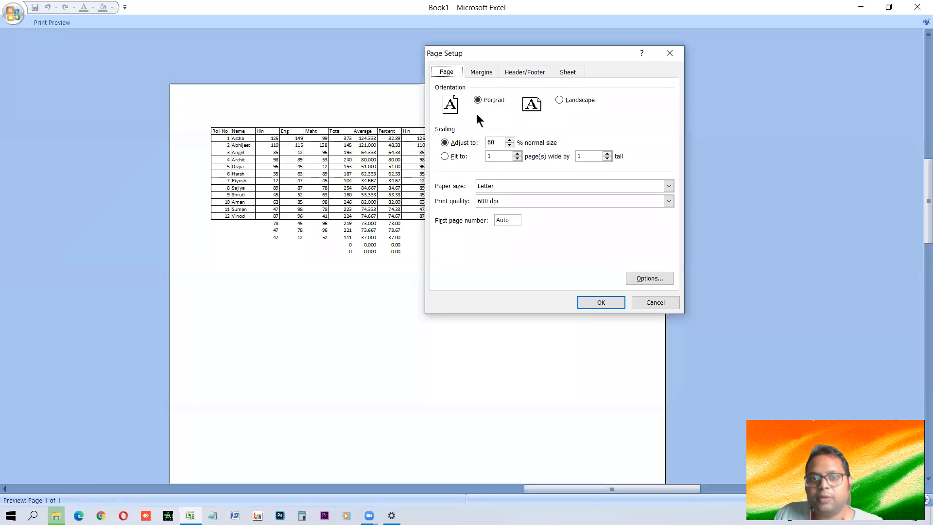
key(Return)
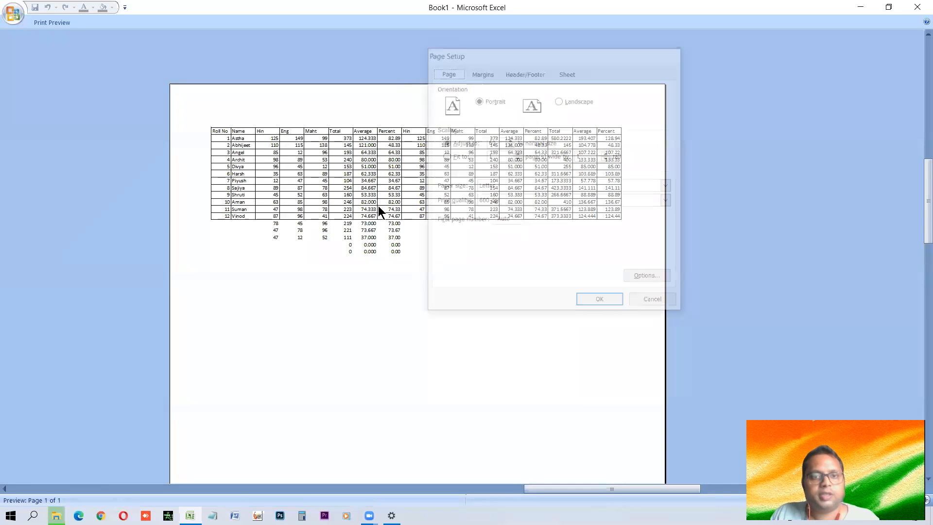
scroll(378, 205, down, 3)
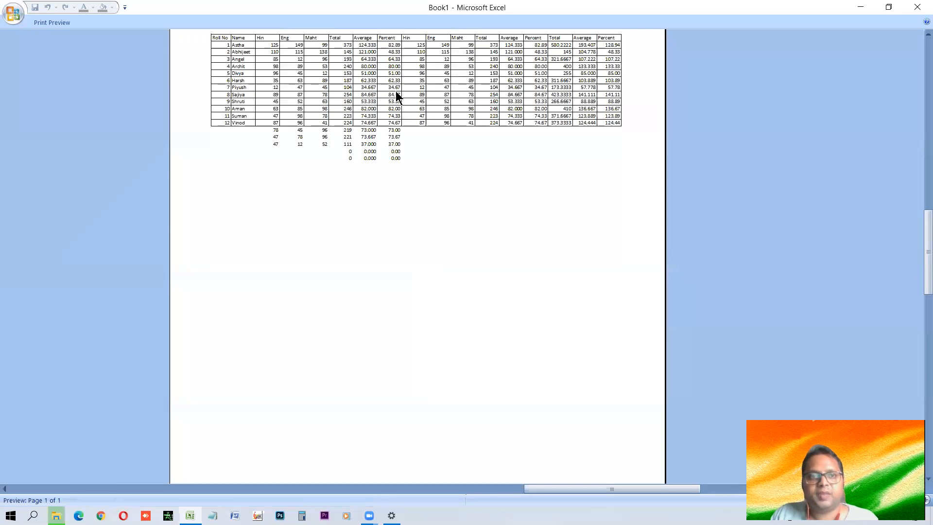
Set the page orientation to Landscape and look over the page in print preview
double_click(42, 22)
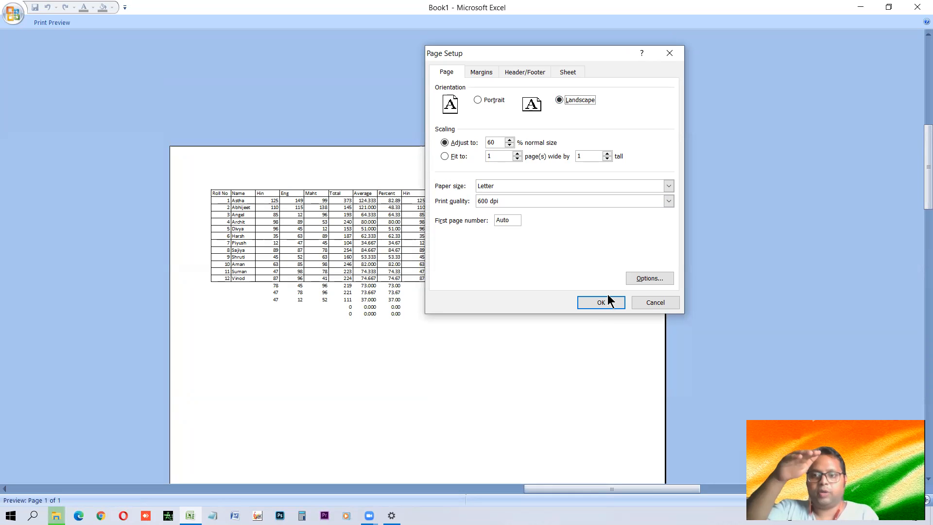
click(611, 303)
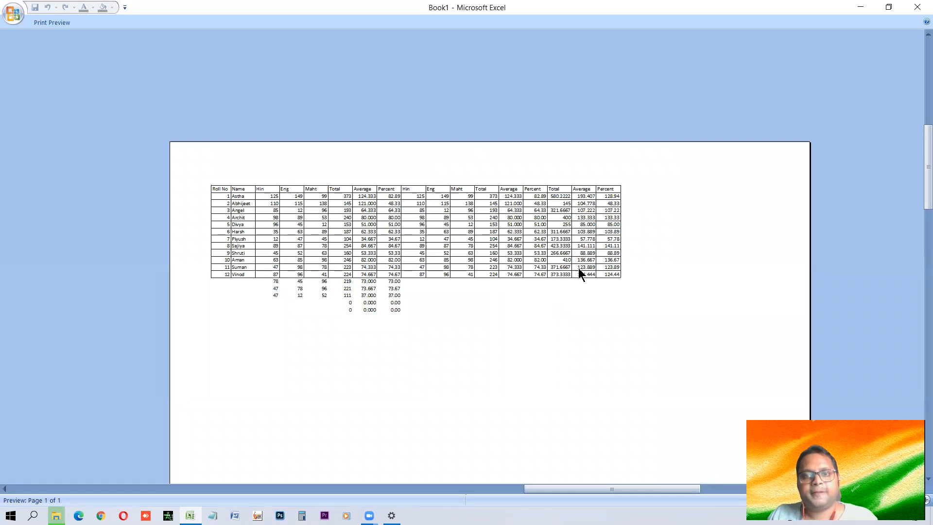
scroll(548, 279, down, 5)
scroll(492, 207, down, 1)
scroll(491, 208, up, 4)
Set the print scaling to 100% of normal size, check the preview, and return to the worksheet
click(47, 24)
click(36, 48)
double_click(497, 141)
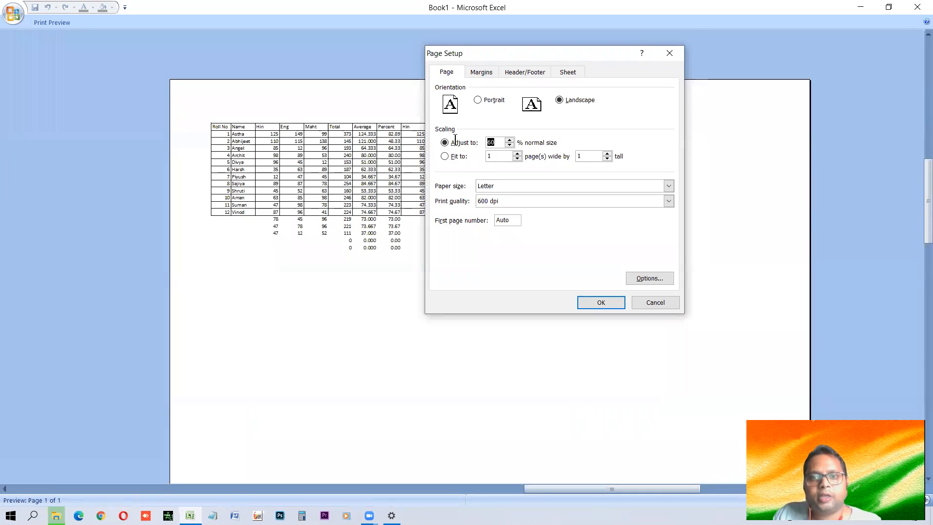
text(100)
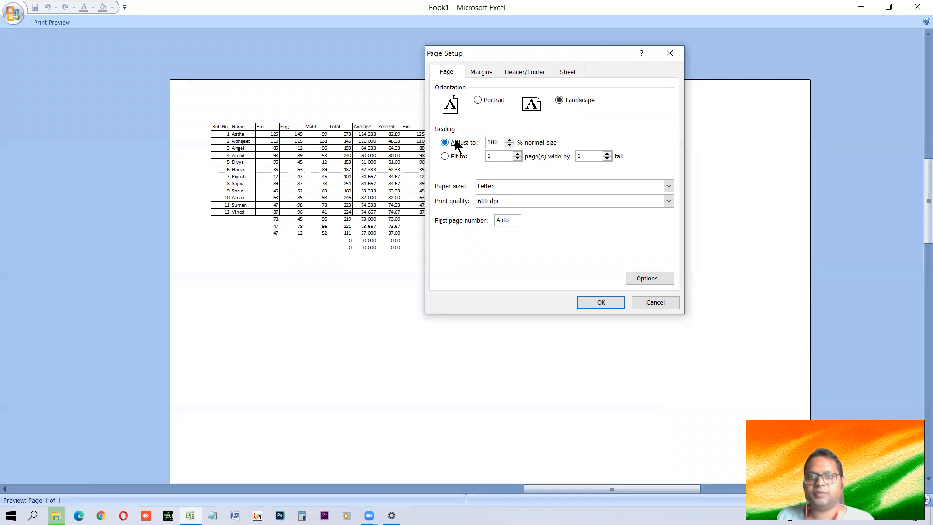
key(Return)
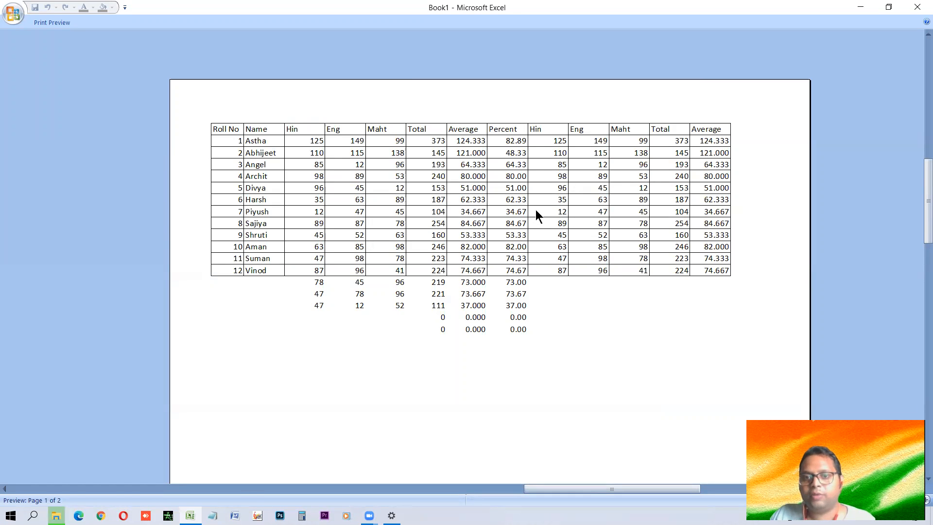
key(Escape)
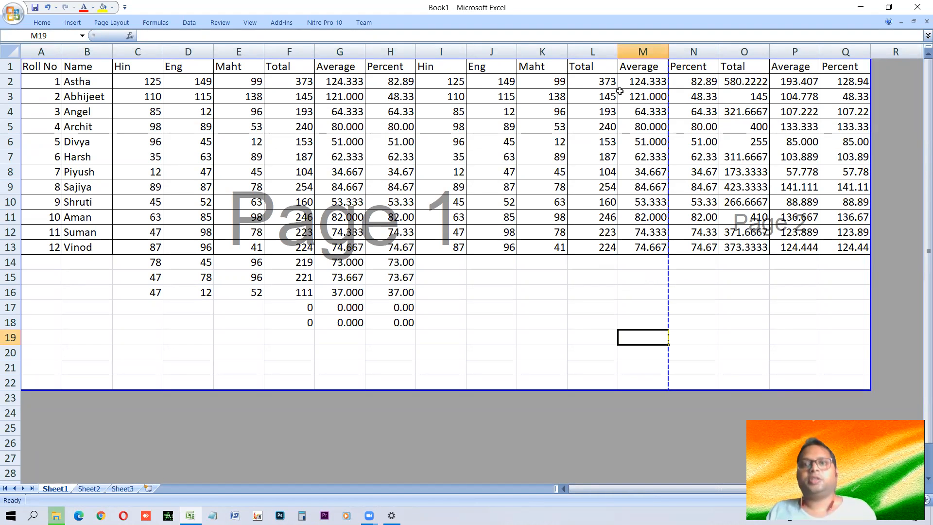
AutoFit the widths of columns C to Q to the contents of C1:Q18
drag(127, 65, 833, 327)
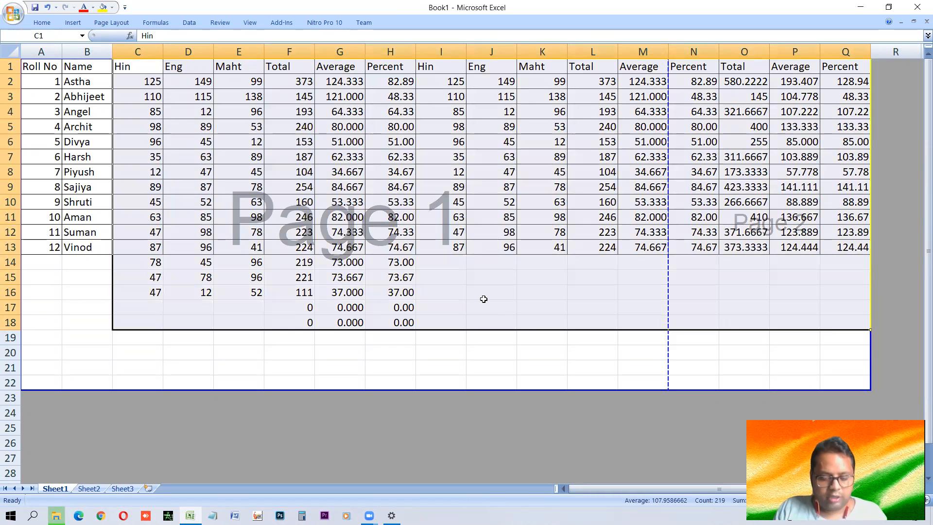
key(alt+o)
key(c)
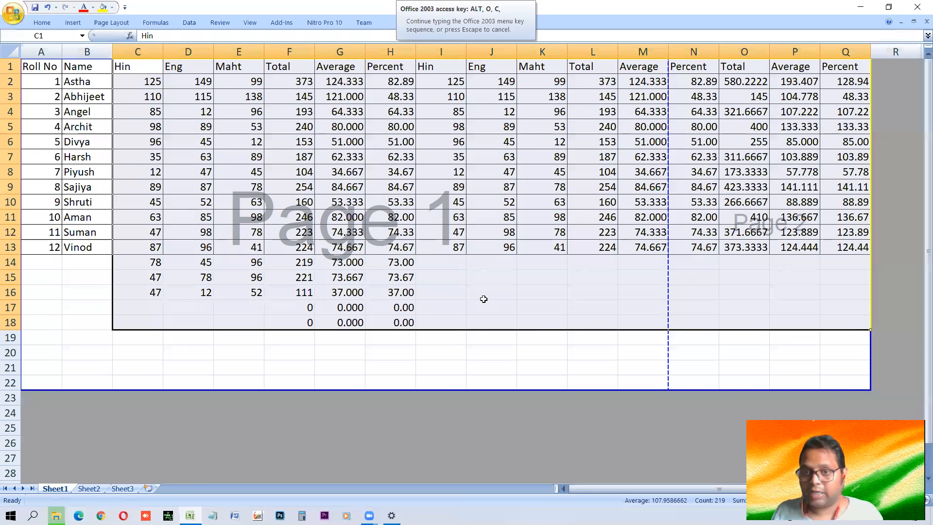
key(a)
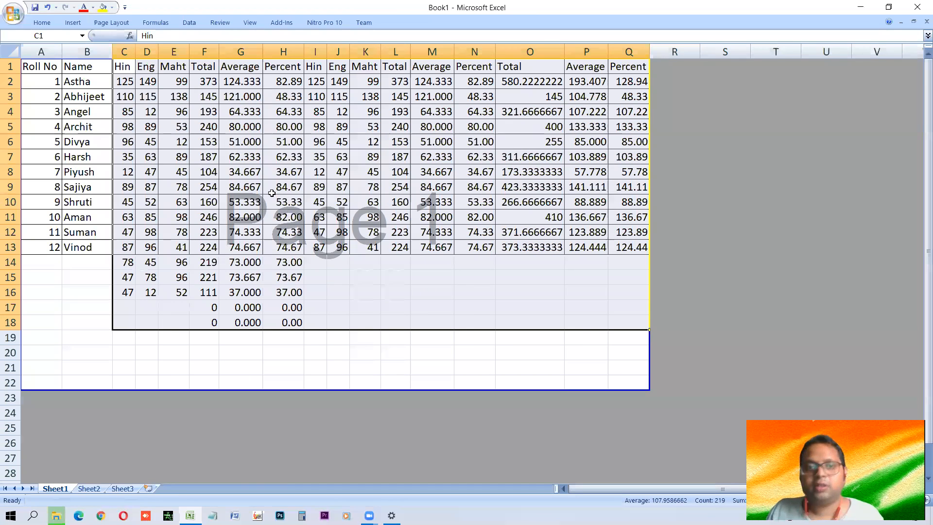
Check the narrowed table in print preview along with its scaling in Page Setup, and return to the worksheet
click(294, 159)
key(ctrl+F2)
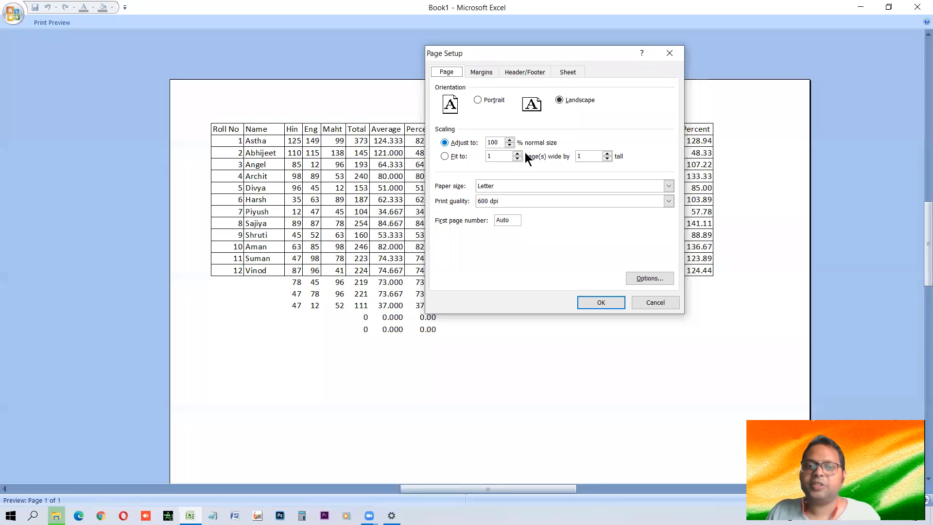
key(Return)
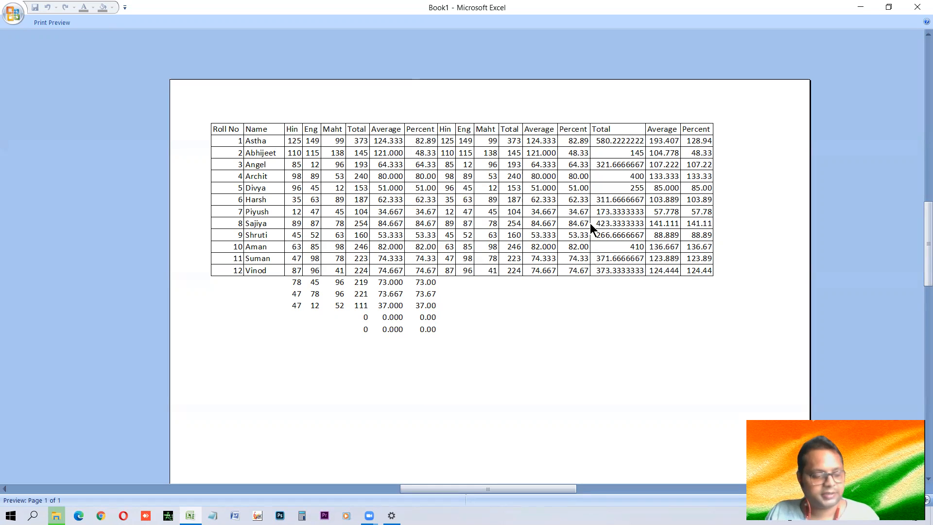
key(Escape)
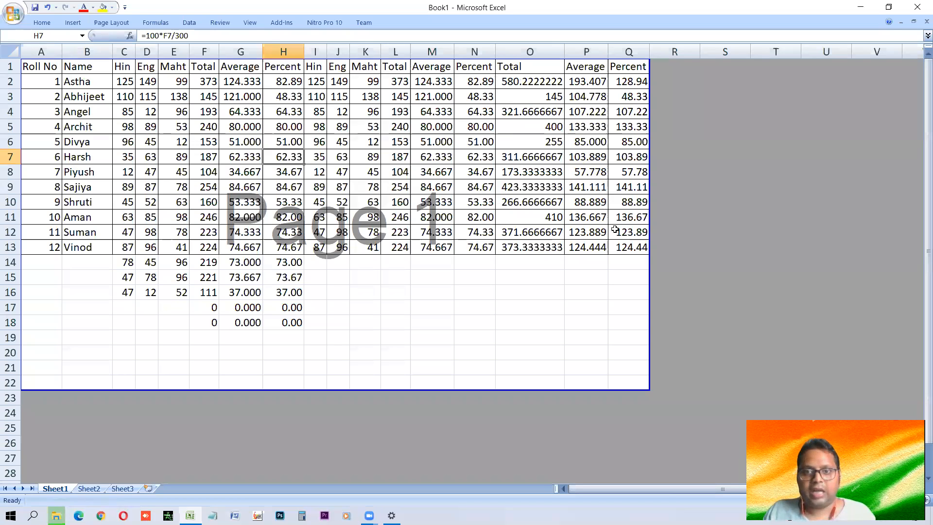
Copy N1:Q13 and choose R1 as the destination for the copied columns
drag(474, 66, 615, 243)
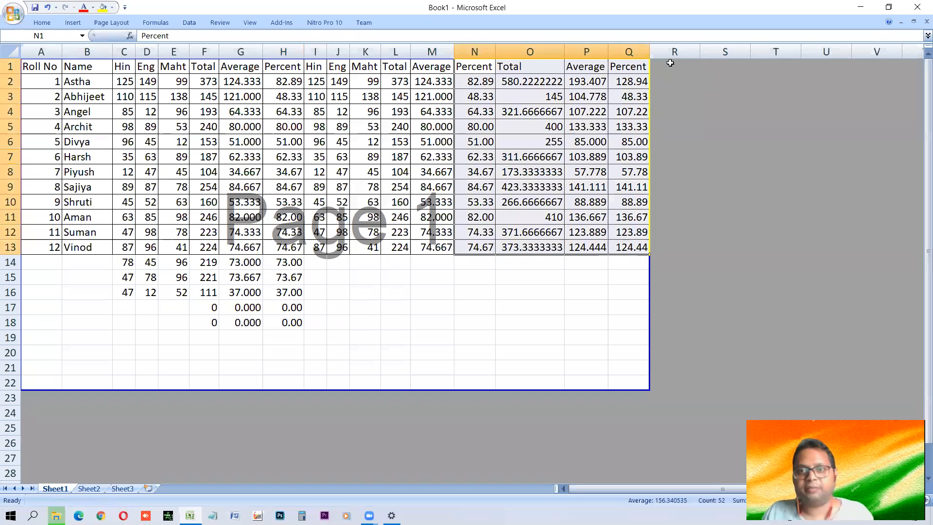
key(ctrl+c)
click(670, 63)
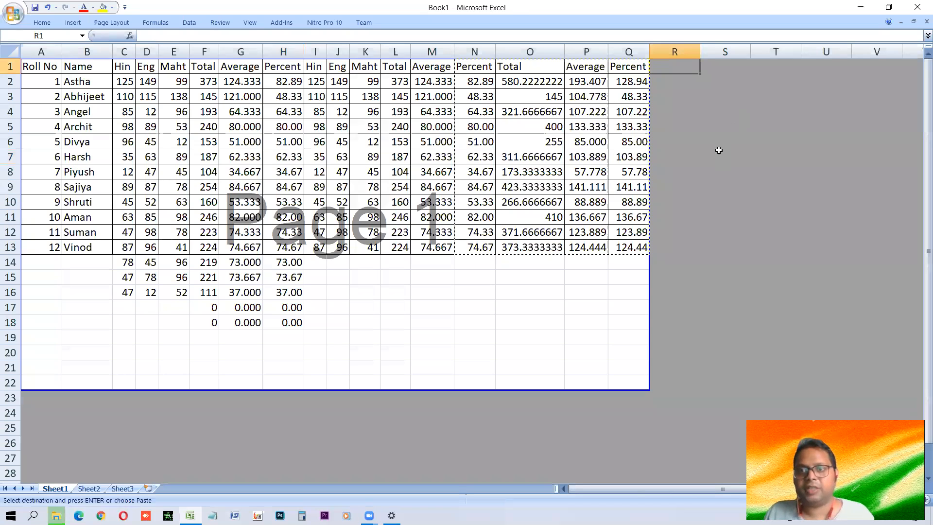